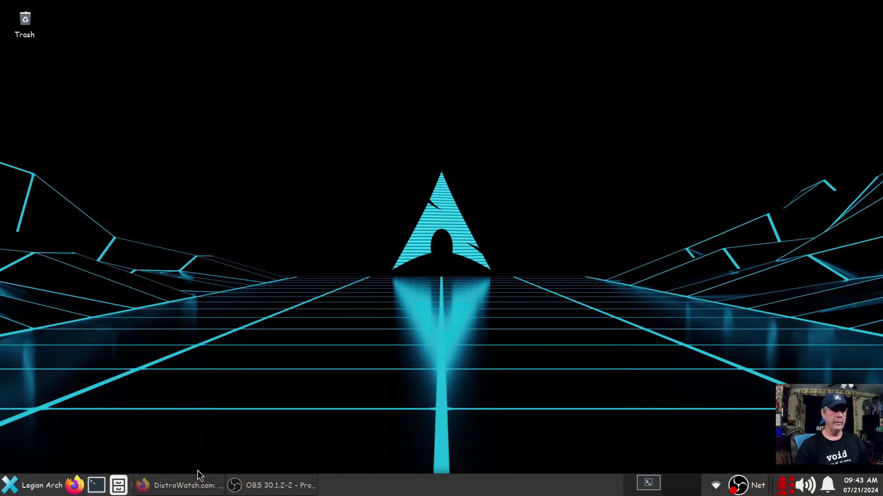
# Bring back the DistroWatch window in Firefox and scroll down to the page hit ranking list
pyautogui.click(200, 483)
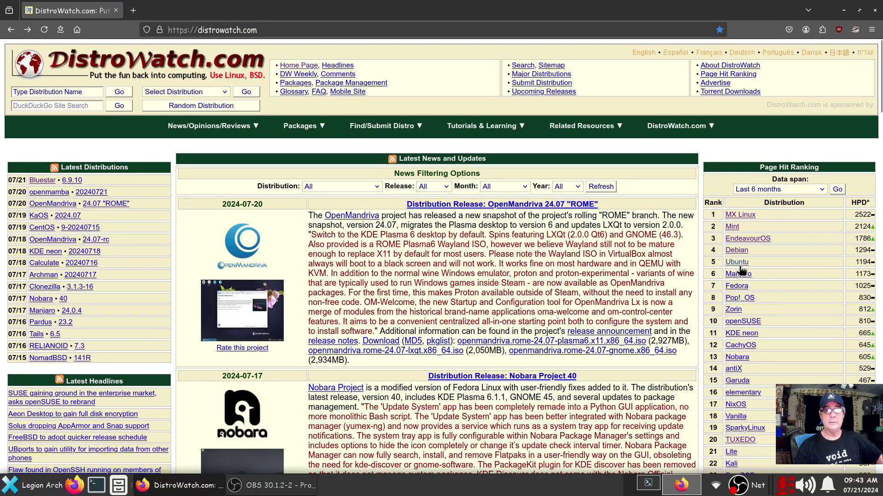
pyautogui.scroll(-3, 738, 267)
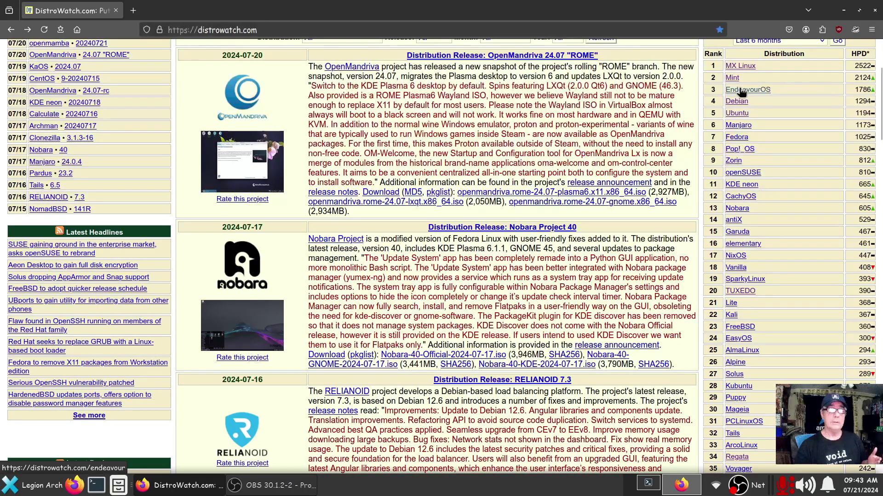
# Open Ubuntu from DistroWatch's page hit ranking and scroll down to the Ubuntu Summary table
pyautogui.click(738, 115)
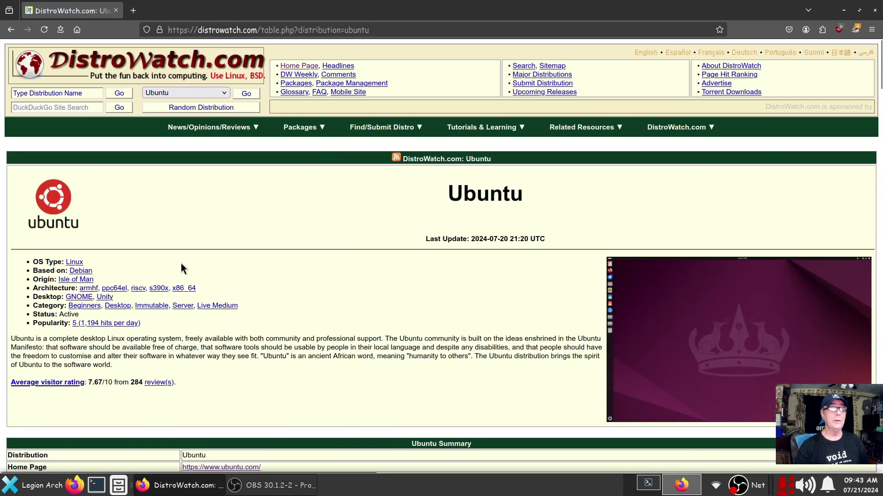
pyautogui.scroll(-3, 290, 312)
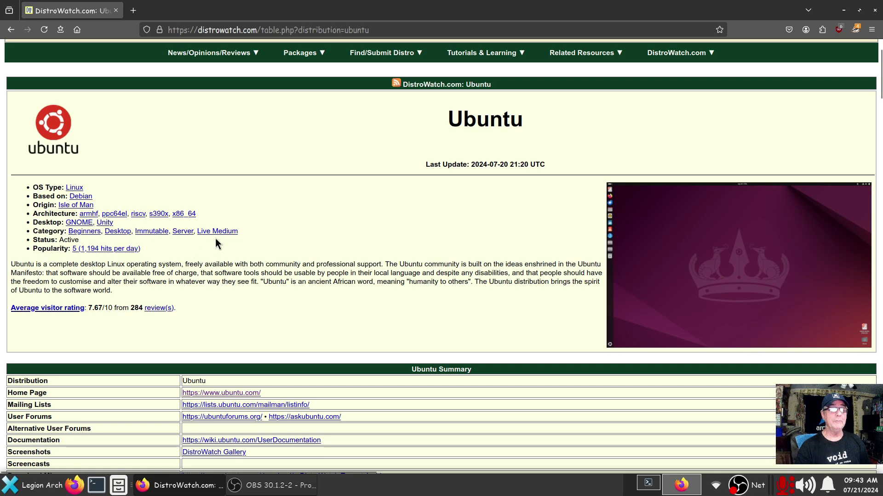
pyautogui.scroll(-3, 346, 238)
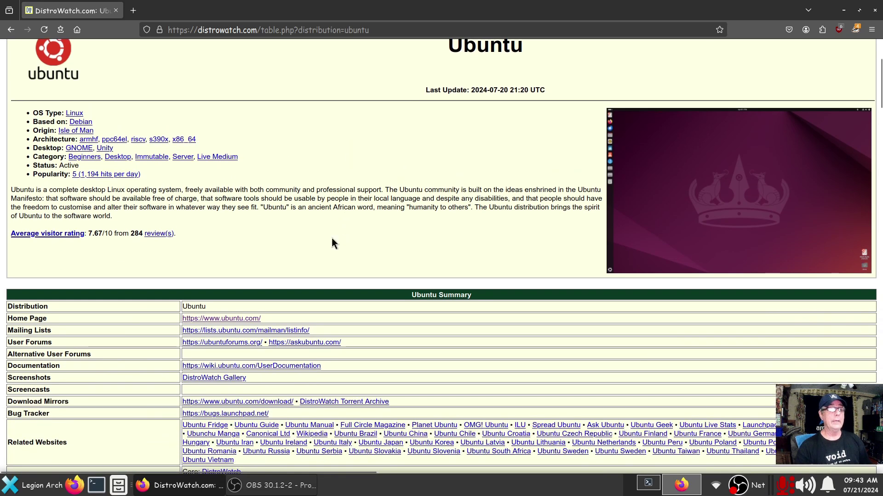
# Visit ubuntu.com, look over the IoT datasheet download form, then return to the home page
pyautogui.click(223, 319)
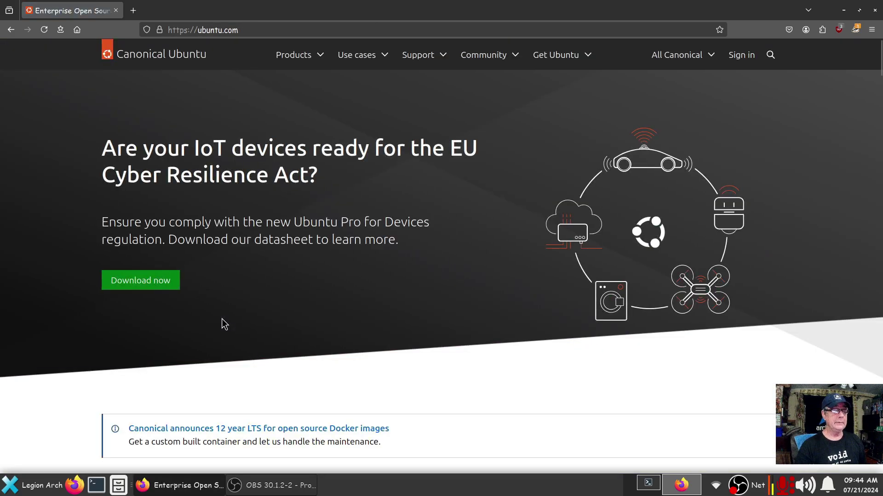
pyautogui.click(155, 288)
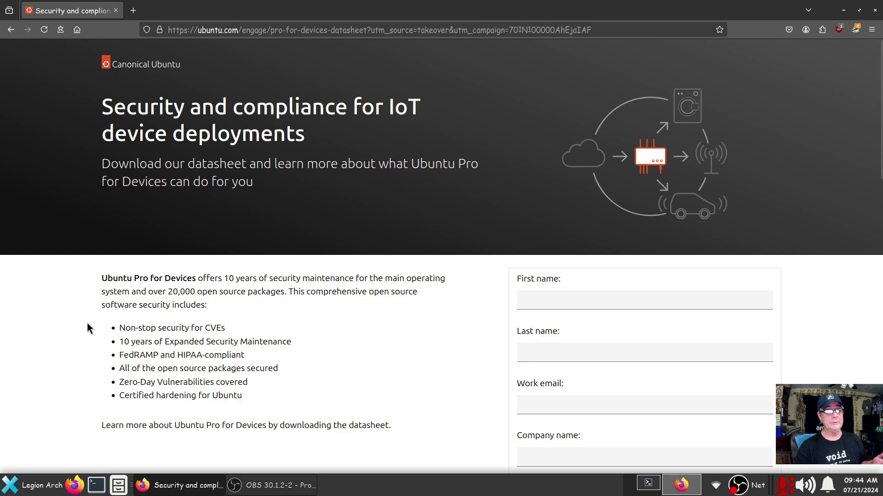
pyautogui.scroll(-5, 56, 347)
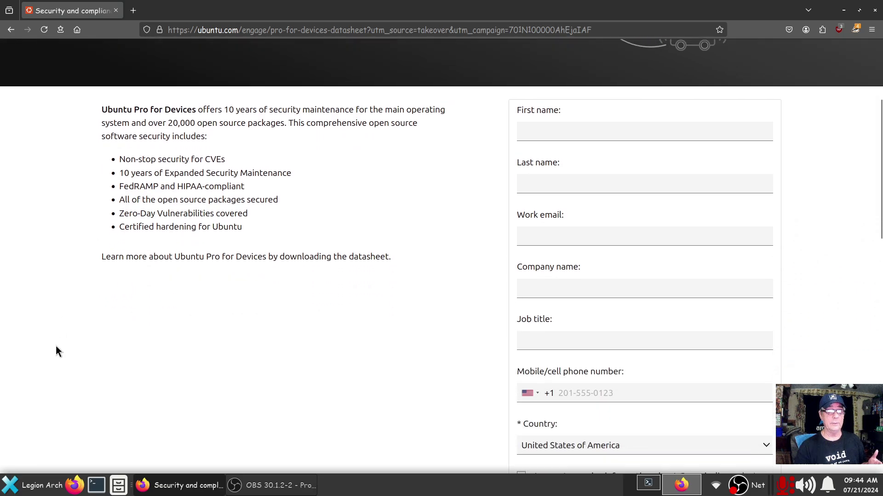
pyautogui.scroll(5, 56, 347)
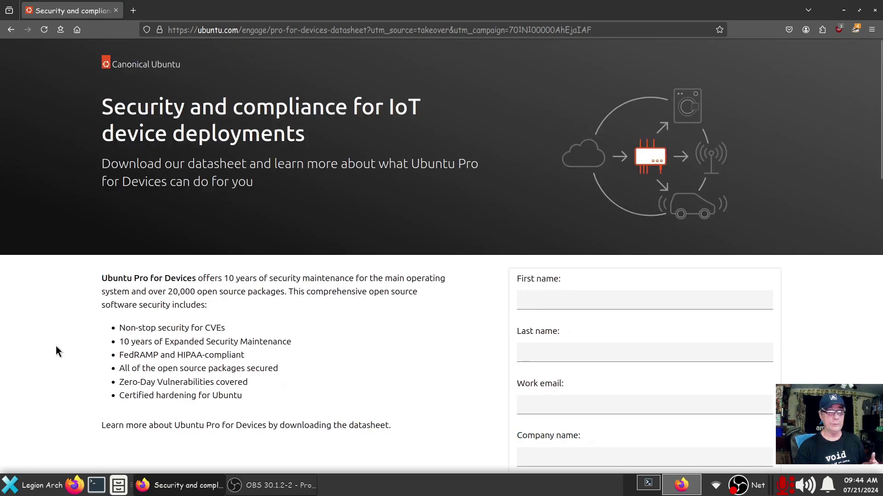
pyautogui.click(10, 29)
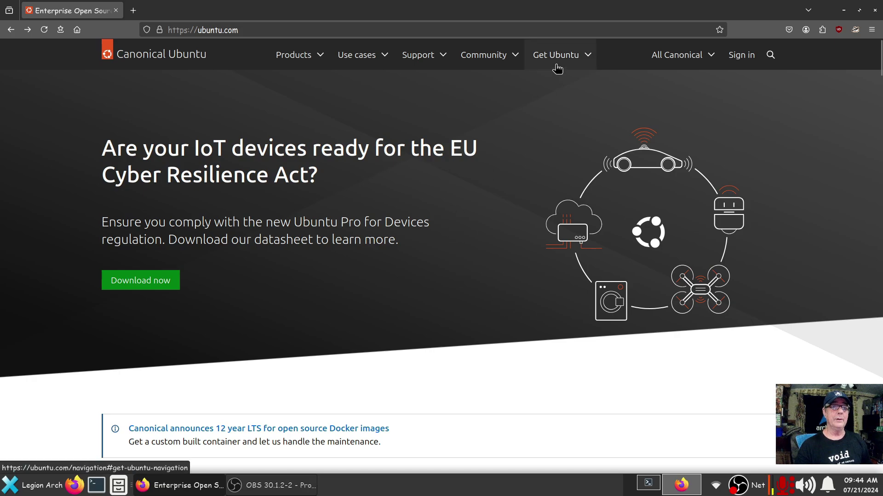
# Start the Ubuntu 24.04 LTS download from Get Ubuntu > Ubuntu Desktop
pyautogui.click(582, 56)
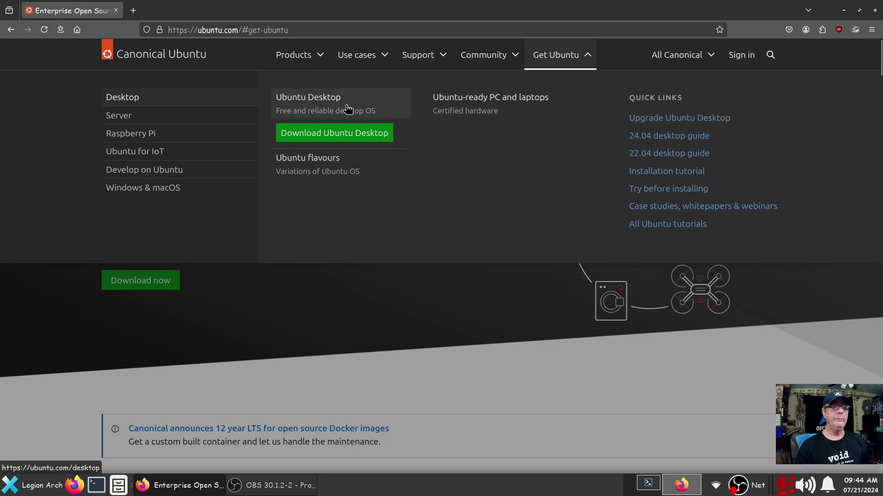
pyautogui.click(302, 112)
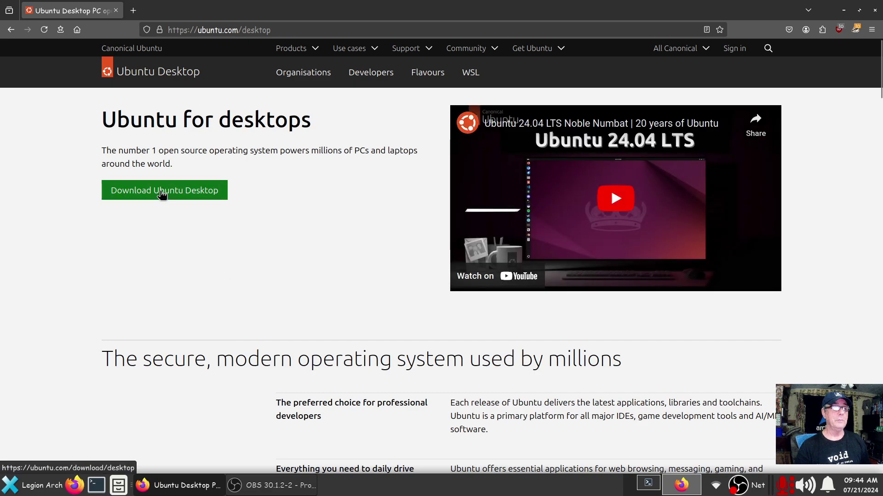
pyautogui.scroll(-10, 329, 254)
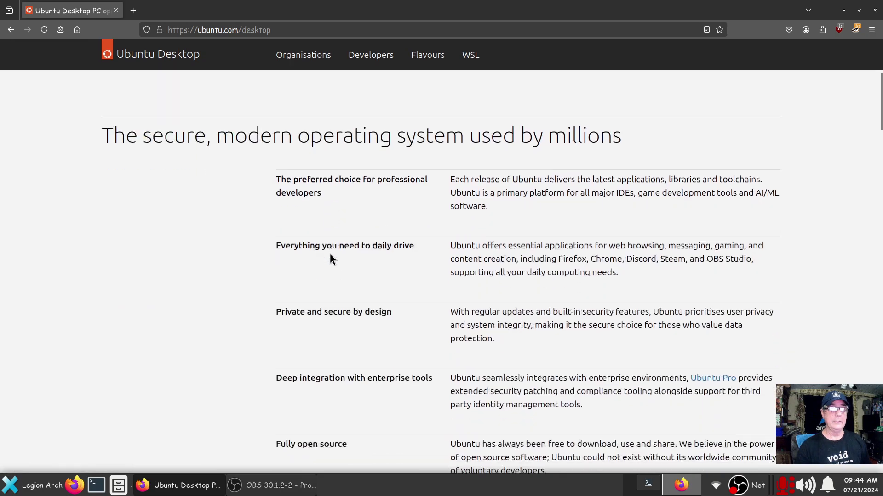
pyautogui.scroll(10, 329, 260)
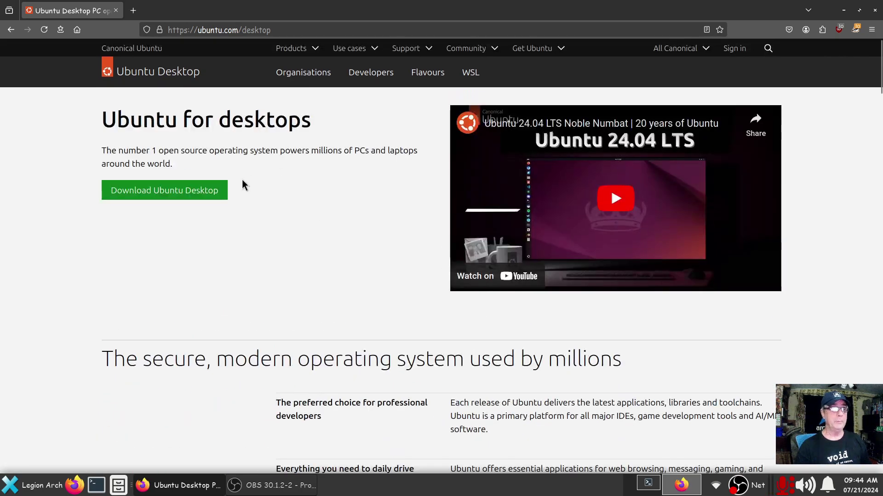
pyautogui.click(169, 196)
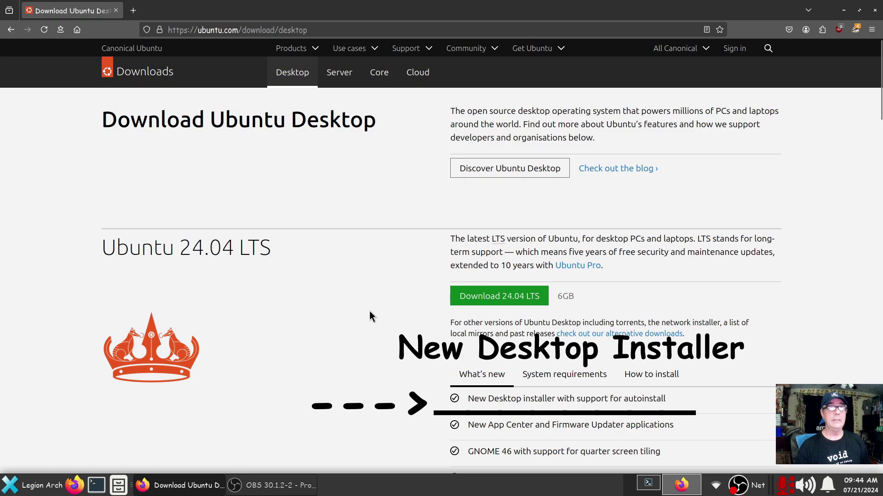
pyautogui.scroll(-2, 368, 311)
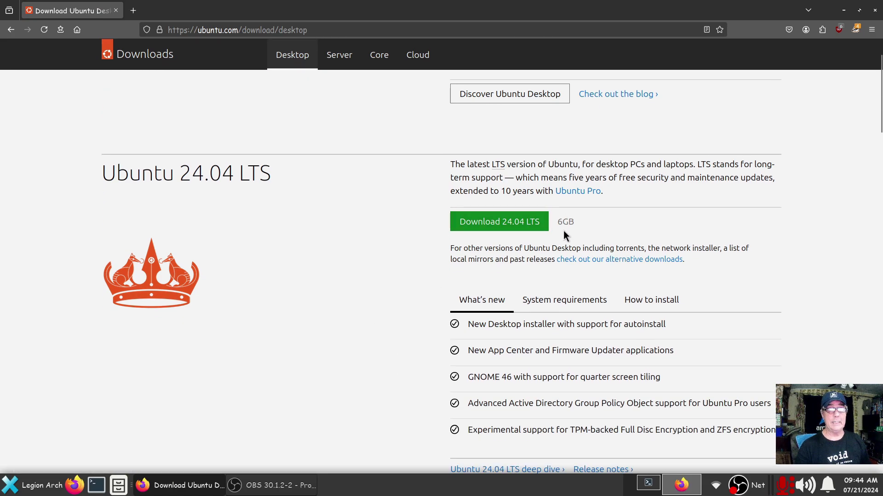
pyautogui.click(493, 222)
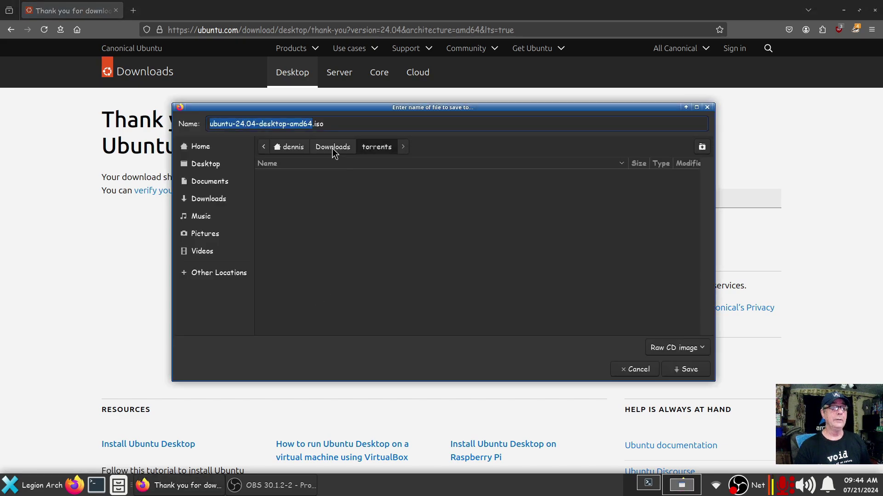
# Cancel the save because ubuntu-24.04-desktop-amd64.iso already exists in Downloads, then minimize Firefox
pyautogui.click(333, 147)
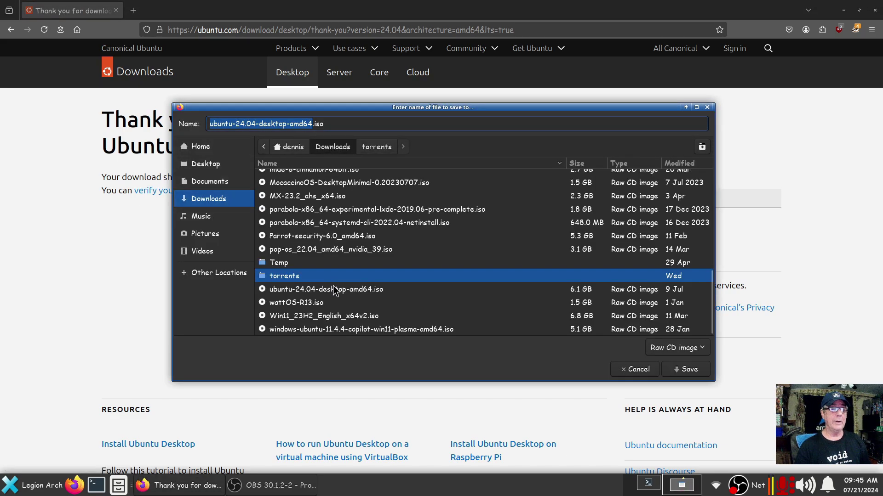
pyautogui.click(300, 287)
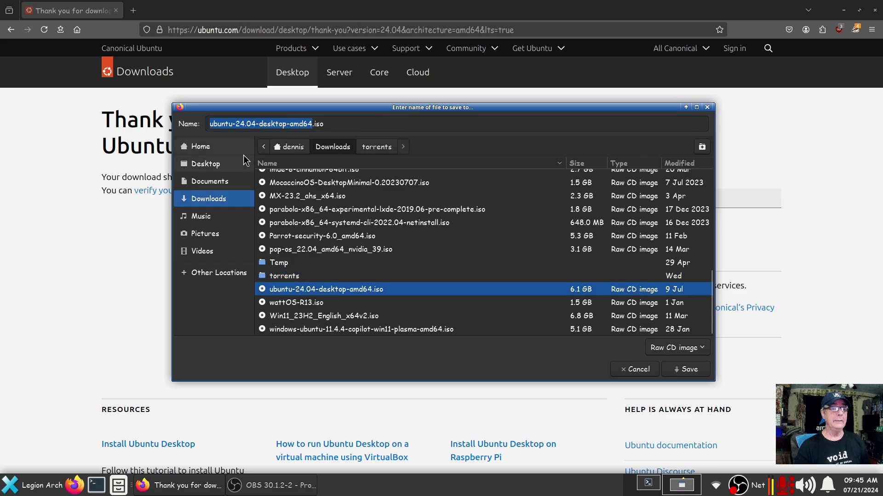
pyautogui.click(635, 372)
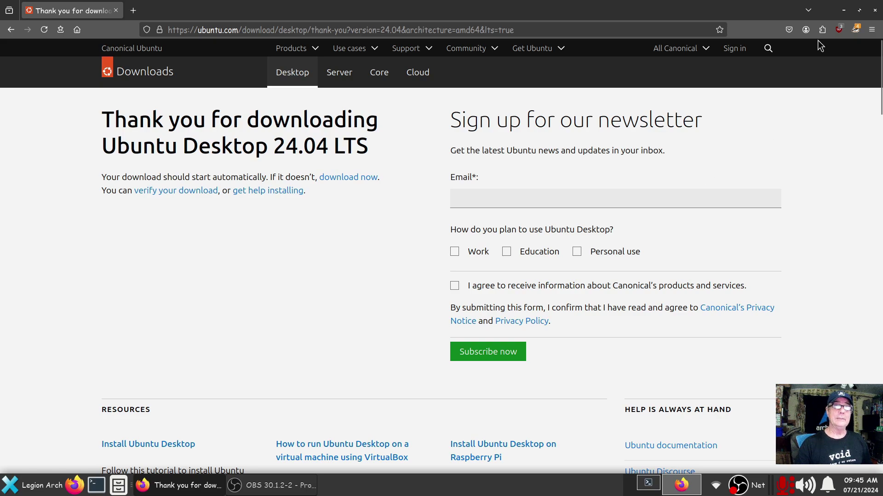
pyautogui.click(844, 12)
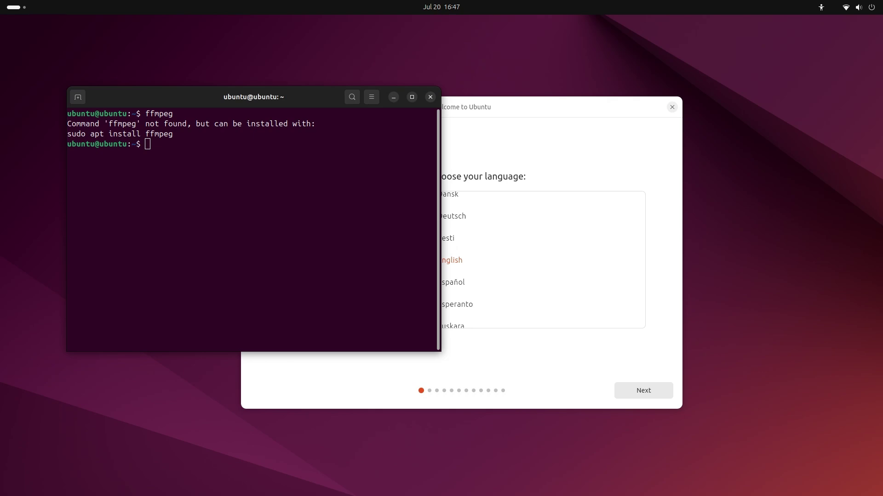
# Run the ffmpeg command in the terminal to record the screen to ~/Ubuntu-Install.mkv, then minimize it
pyautogui.write('sudo apt update && sudo apt install ffmpeg')
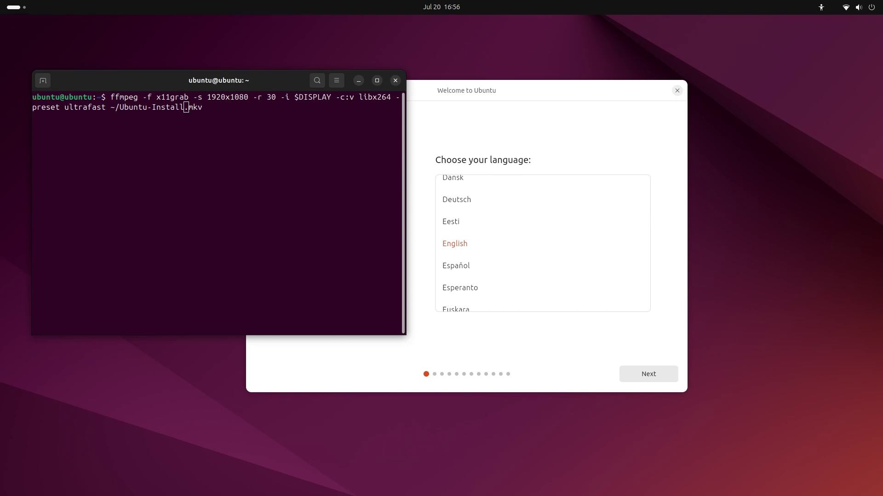
pyautogui.press('Return')
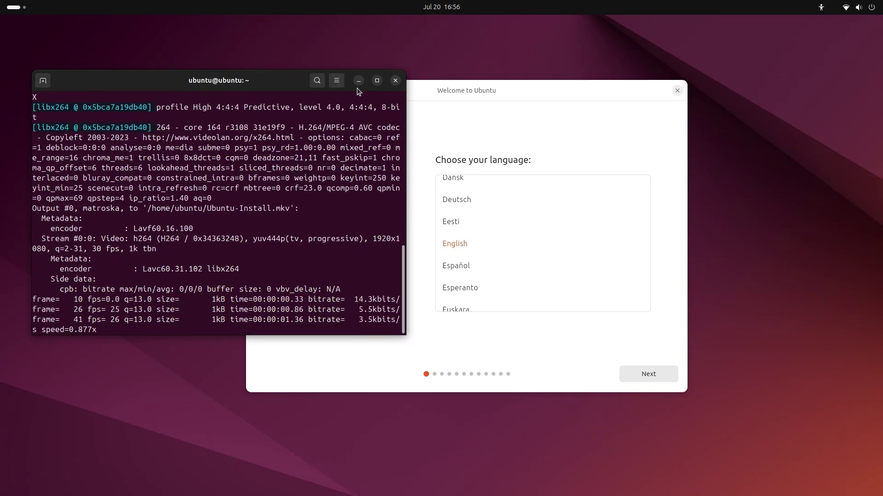
pyautogui.click(359, 82)
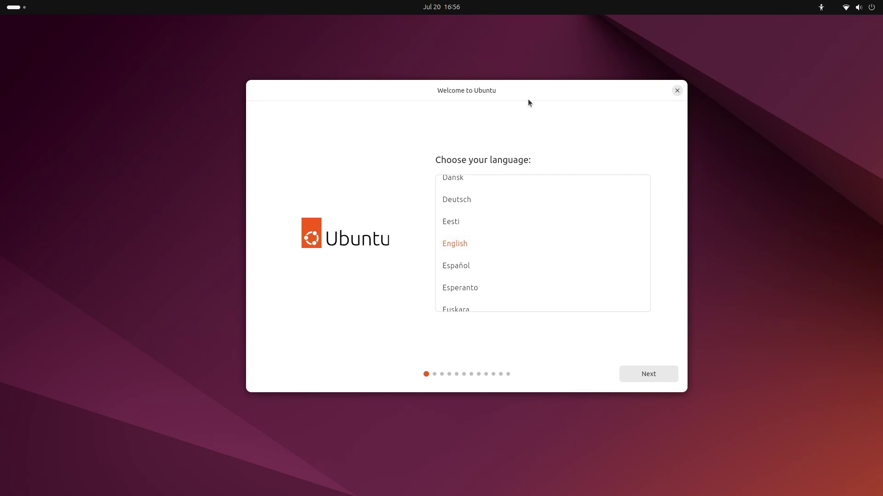
# Keep English as the installer language and review the Seeing and Hearing accessibility options
pyautogui.moveTo(522, 94); pyautogui.dragTo(484, 97)
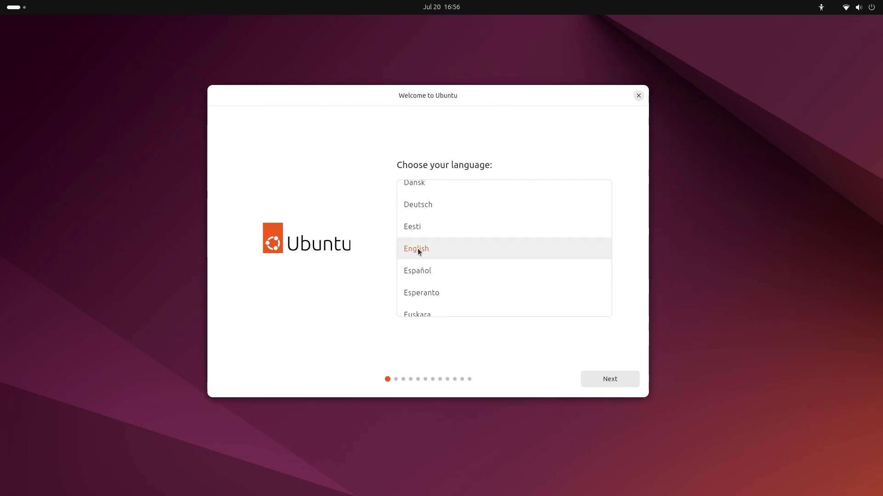
pyautogui.click(603, 380)
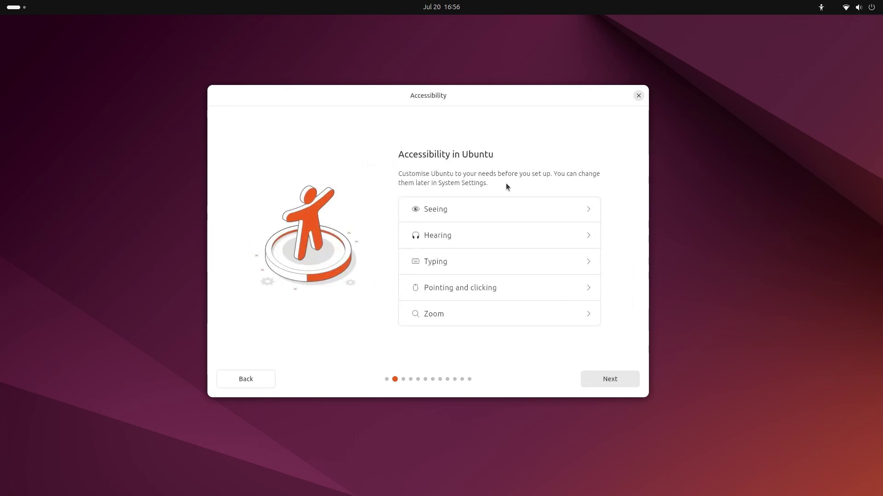
pyautogui.click(587, 209)
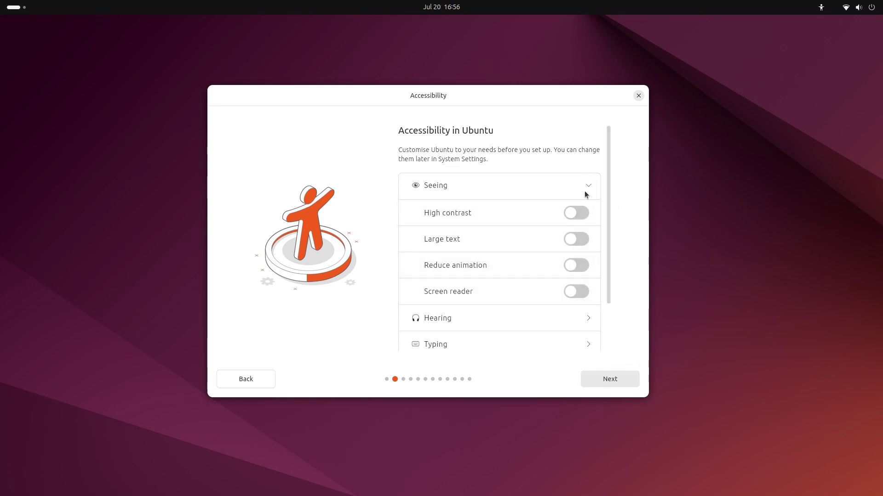
pyautogui.click(586, 189)
pyautogui.click(588, 238)
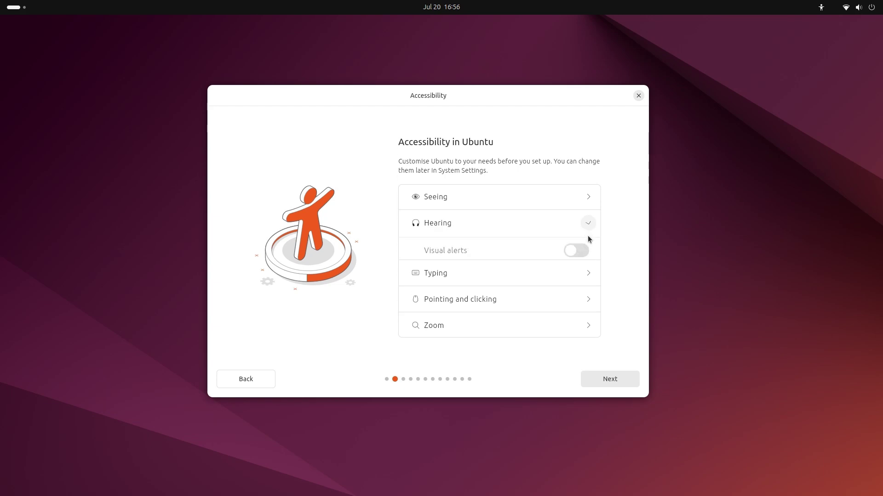
pyautogui.click(587, 224)
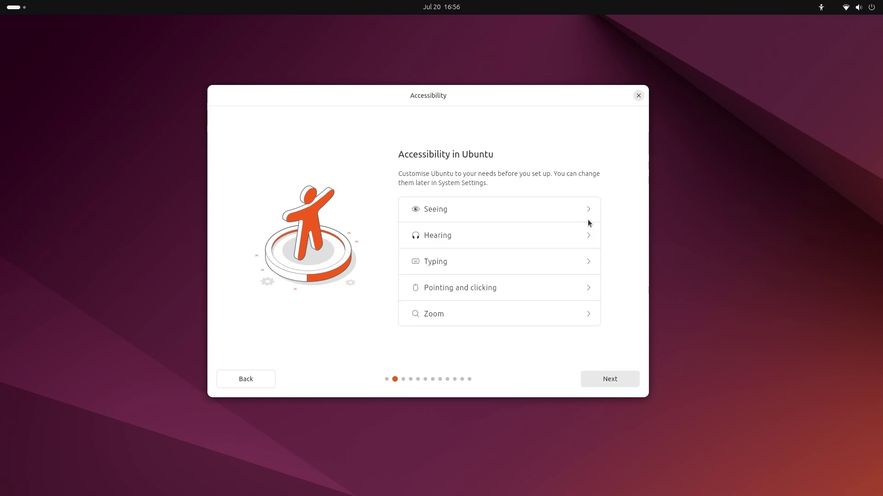
# Review the Typing, Pointing and clicking, and Zoom options, leaving every toggle off
pyautogui.click(582, 262)
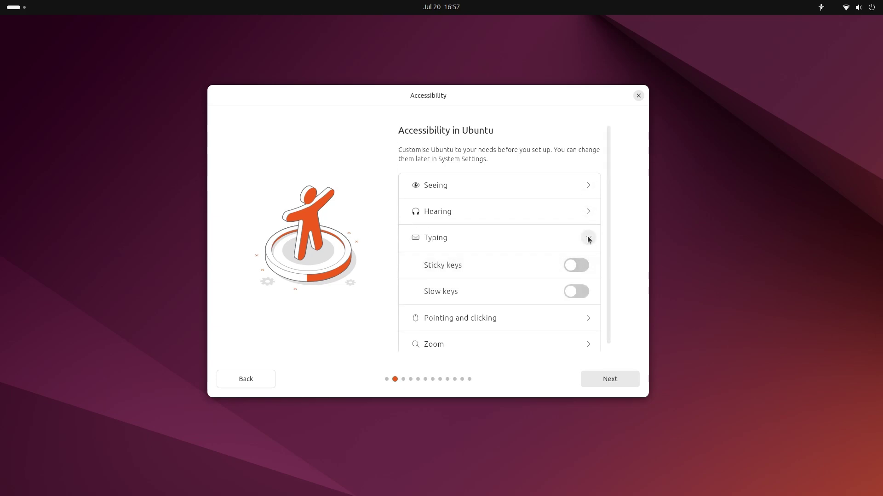
pyautogui.click(587, 238)
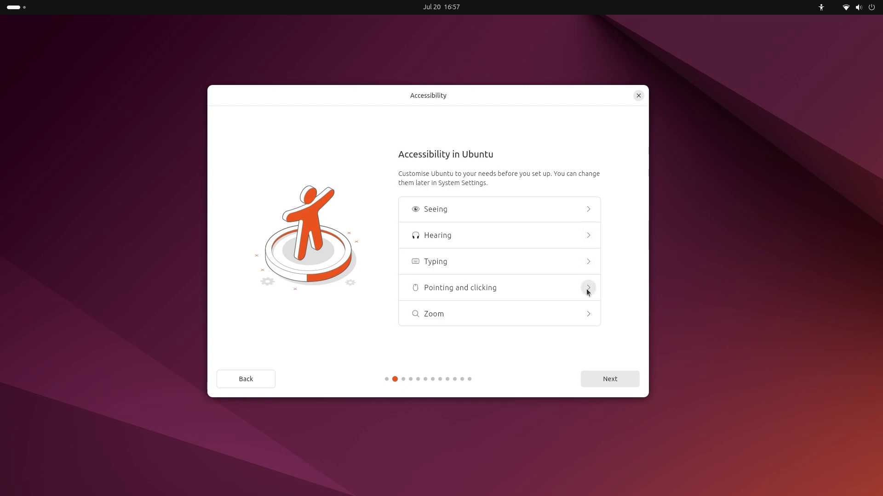
pyautogui.click(587, 291)
pyautogui.click(588, 276)
pyautogui.click(588, 313)
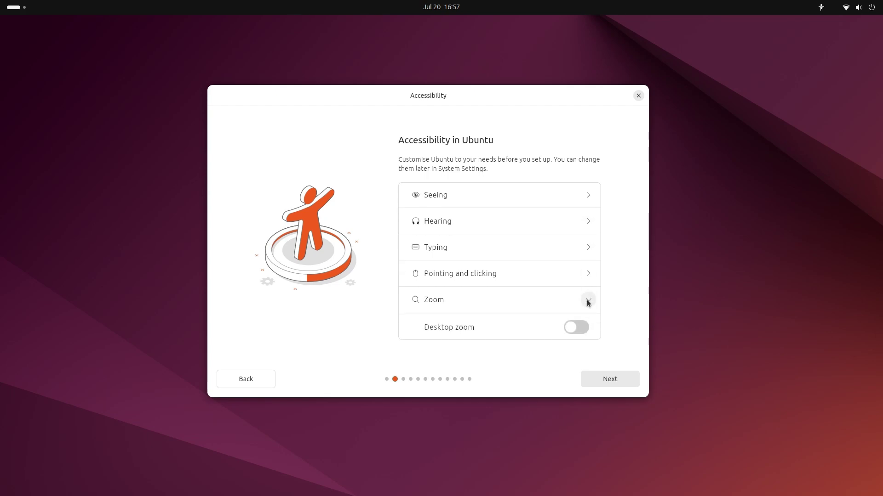
pyautogui.click(587, 299)
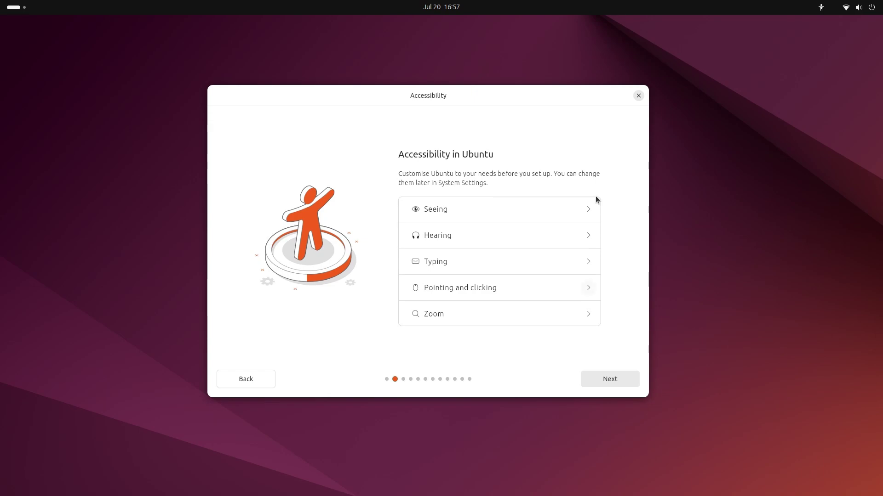
# Keep the English (US) keyboard layout, testing it by typing 'This is #*'
pyautogui.click(610, 379)
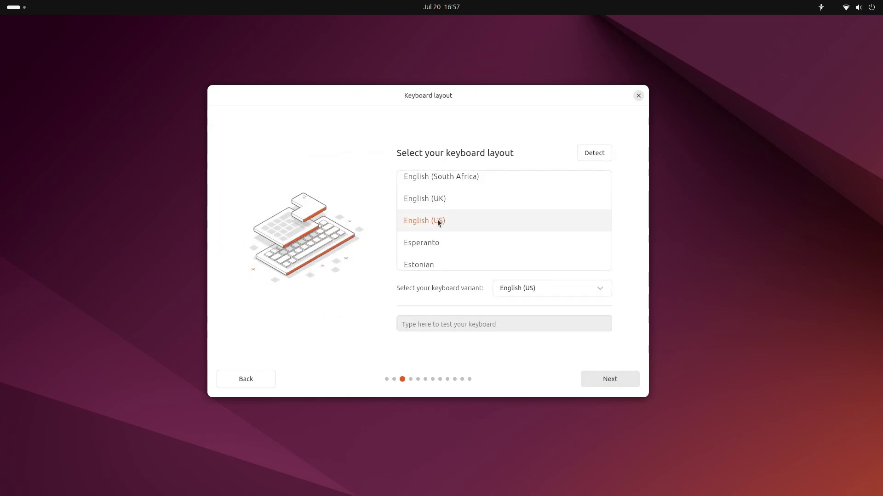
pyautogui.click(448, 324)
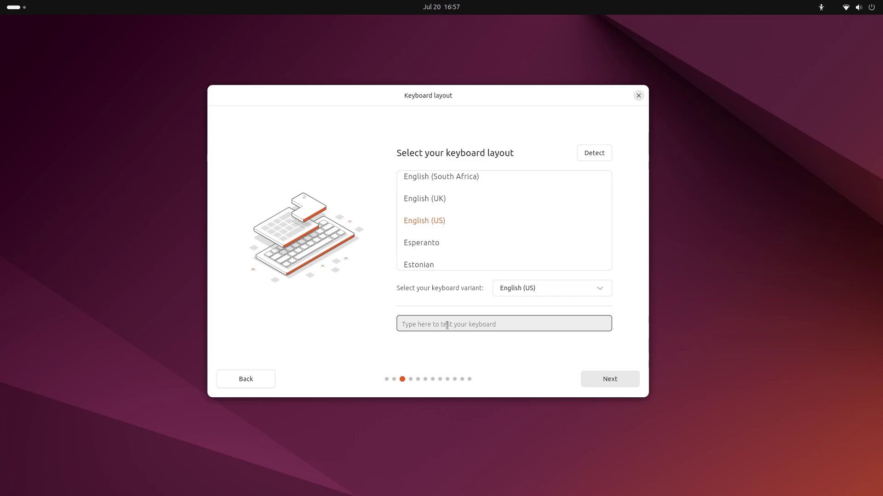
pyautogui.write('This is #*')
# Move past the keyboard and internet connection steps and start the installer self-update
pyautogui.click(602, 377)
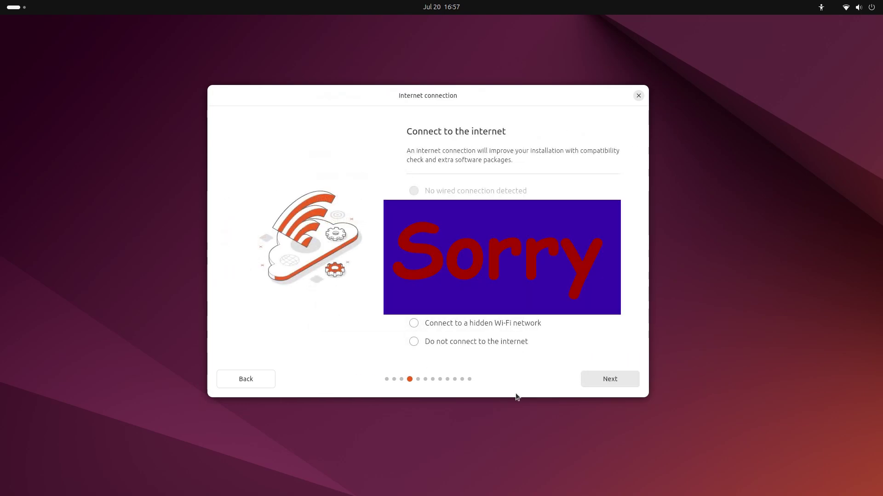
pyautogui.click(616, 380)
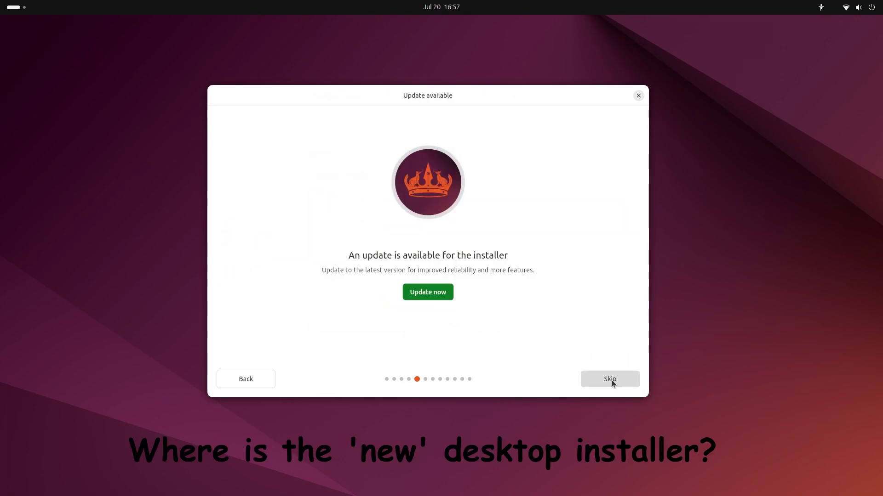
pyautogui.click(440, 294)
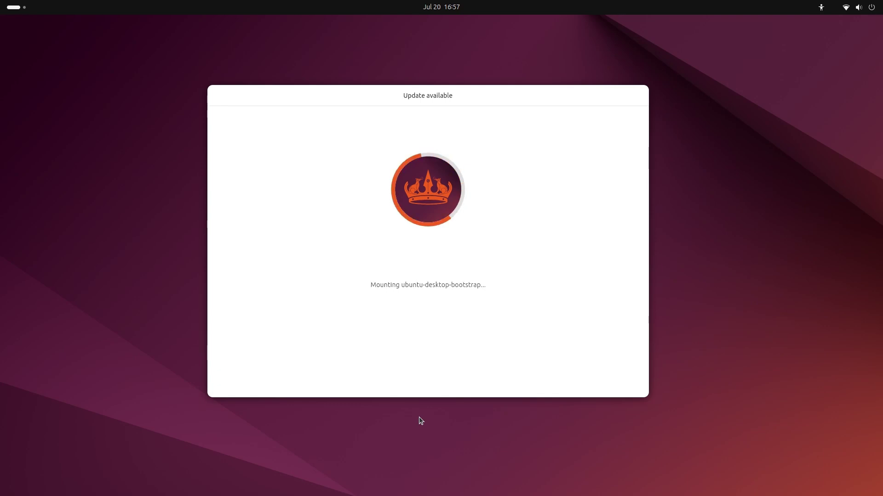
# Close the updated installer and relaunch Install Ubuntu 24.04 LTS from the desktop icon
pyautogui.click(444, 292)
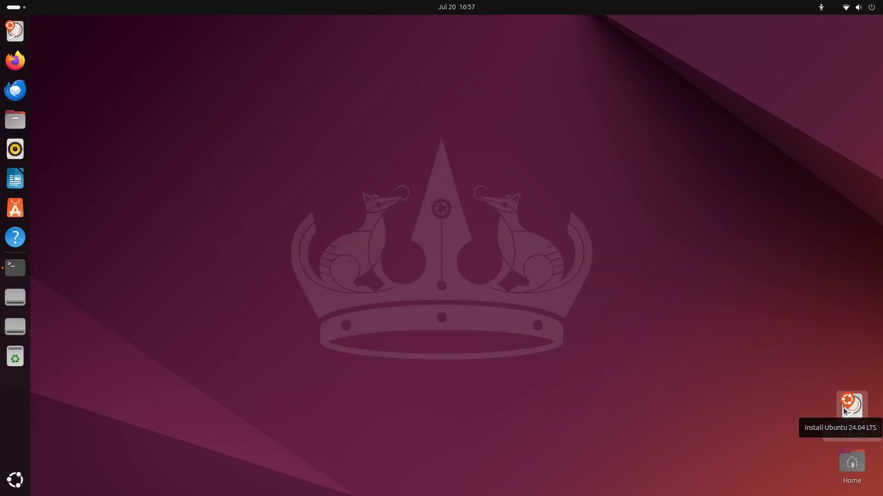
pyautogui.click(851, 407)
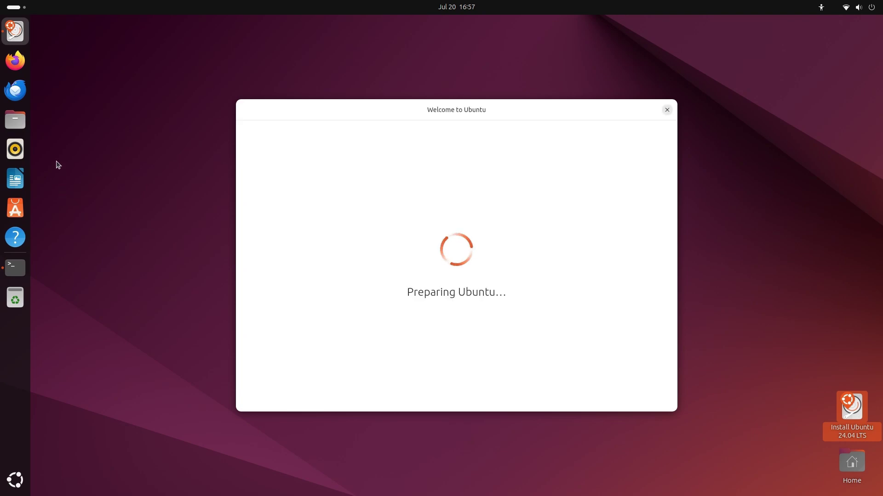
# Show the Home folder in Files as a list and scroll to the 4.2 MB Ubuntu-Install.mkv
pyautogui.click(15, 120)
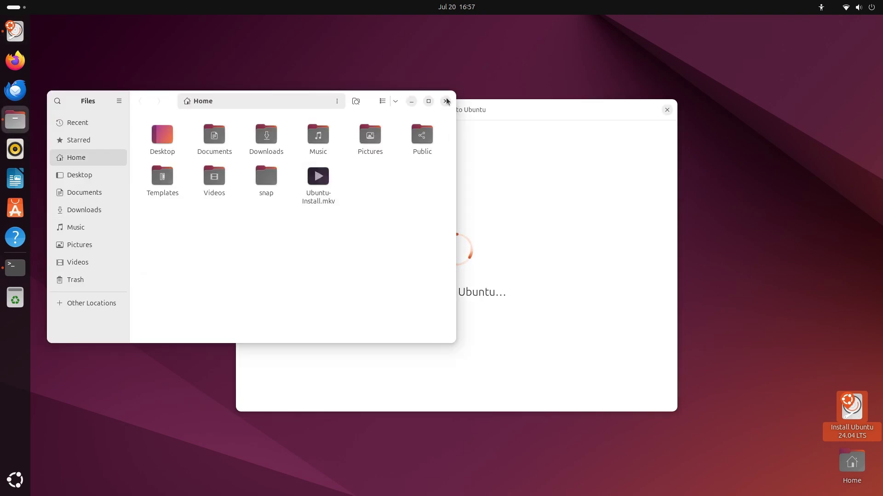
pyautogui.click(385, 105)
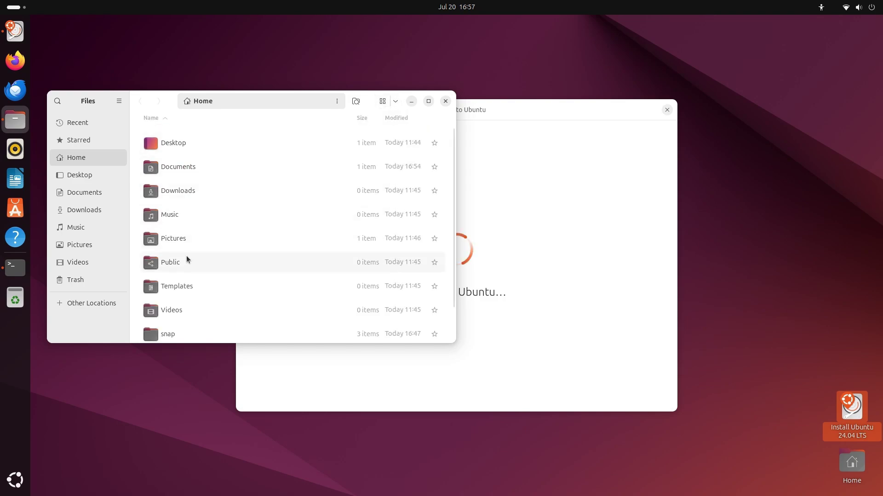
pyautogui.scroll(-2, 216, 285)
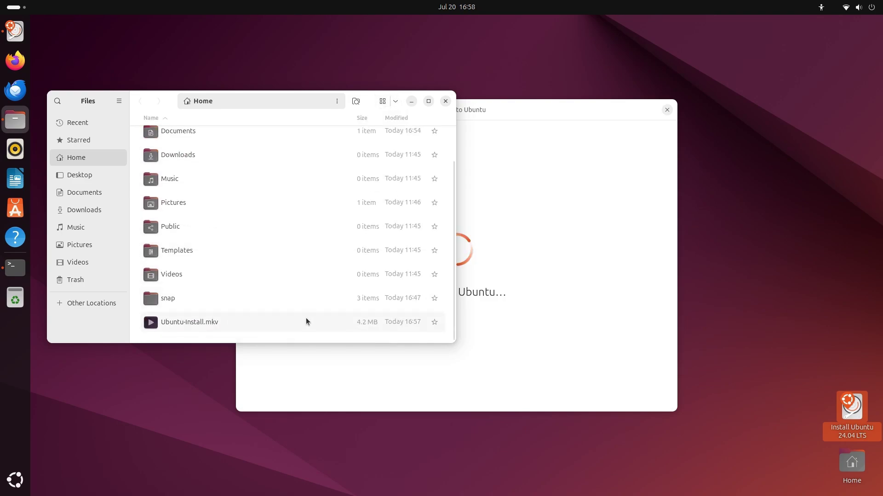
# Close Files and accept English, default accessibility, the English (US) keyboard and internet settings
pyautogui.click(445, 102)
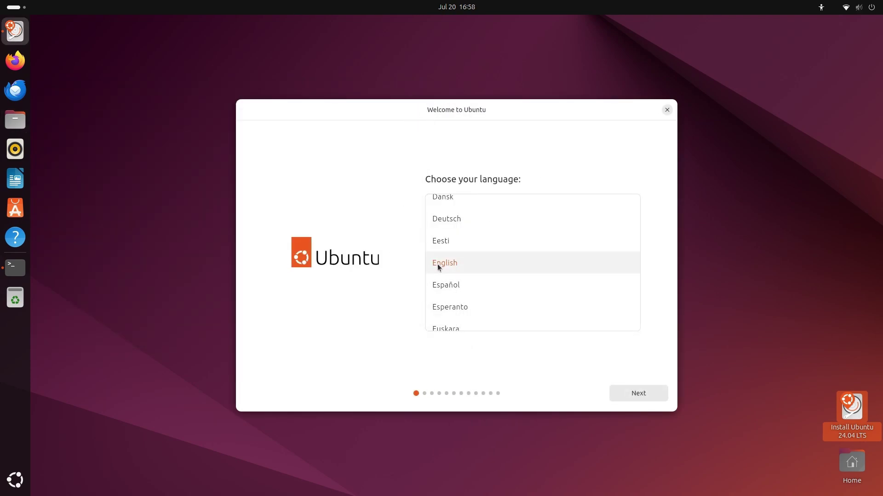
pyautogui.click(630, 391)
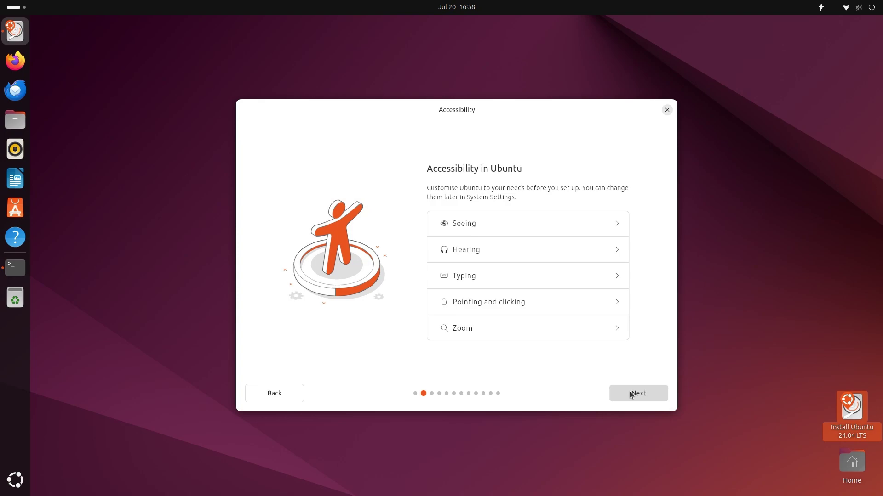
pyautogui.click(622, 393)
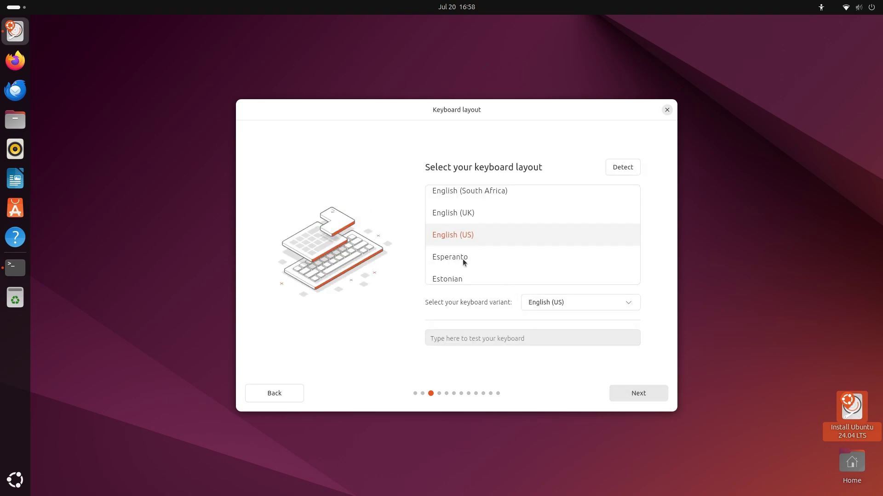
pyautogui.click(647, 394)
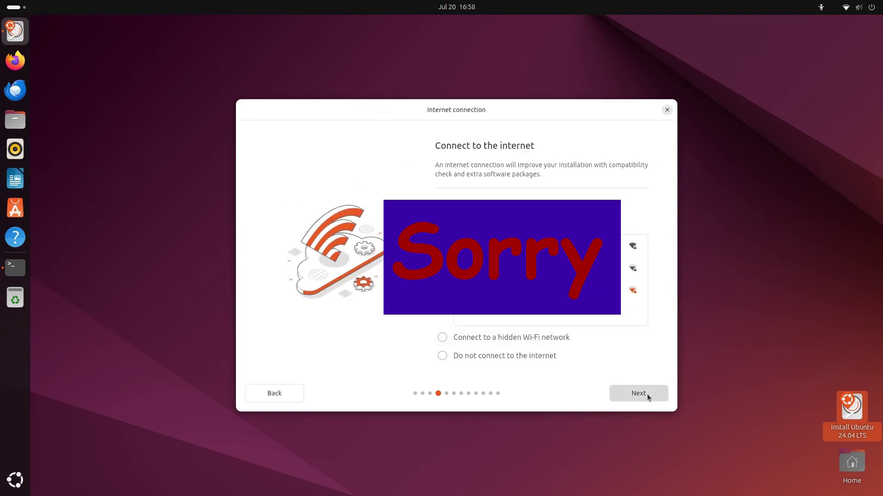
pyautogui.click(642, 393)
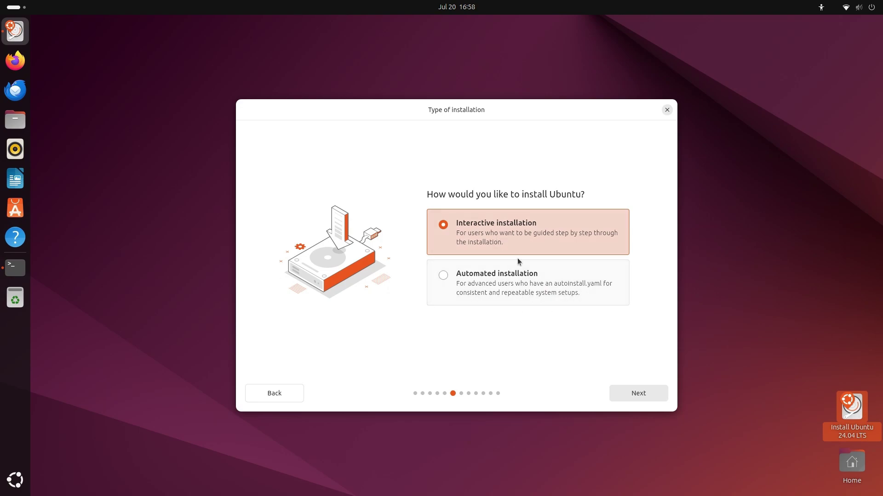
# Keep Interactive installation and choose the Extended selection of apps
pyautogui.click(630, 393)
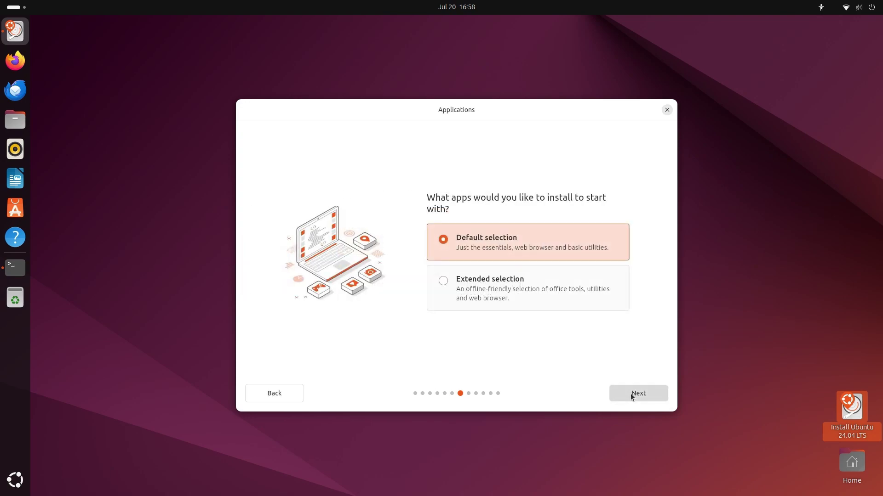
pyautogui.click(443, 282)
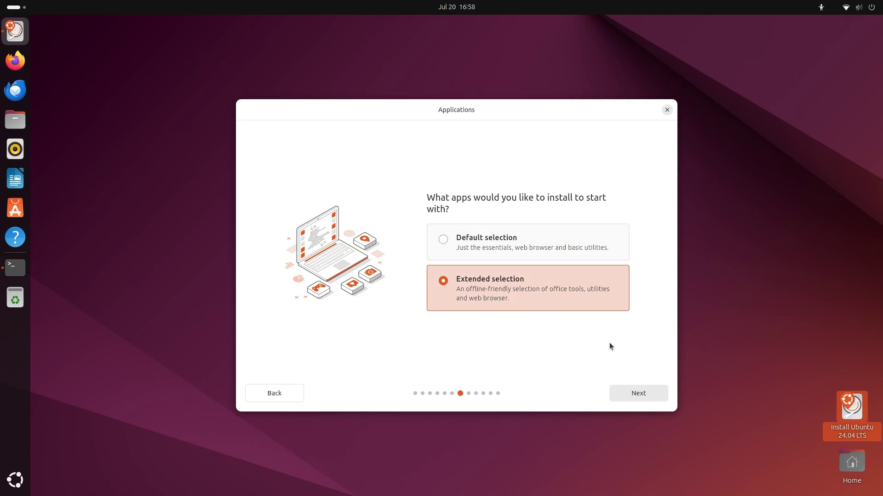
pyautogui.click(627, 393)
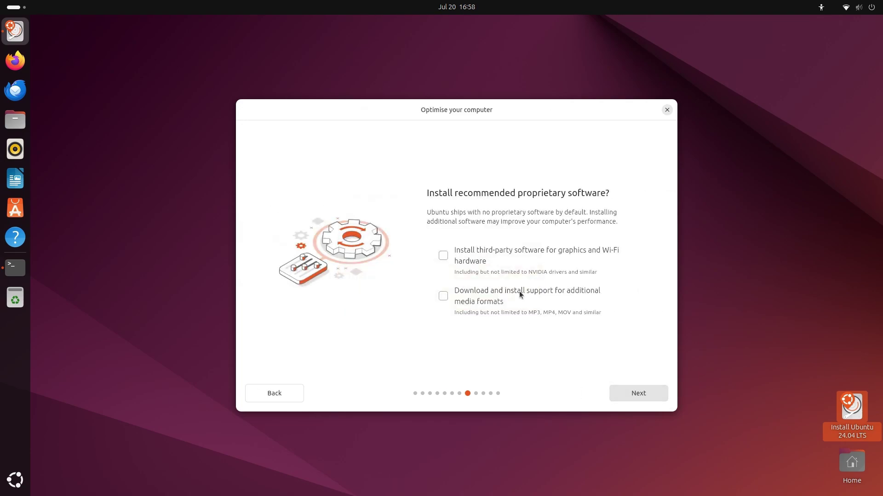
# Enable third-party drivers and extra media format support, then choose Manual installation
pyautogui.click(444, 256)
pyautogui.click(443, 297)
pyautogui.click(634, 395)
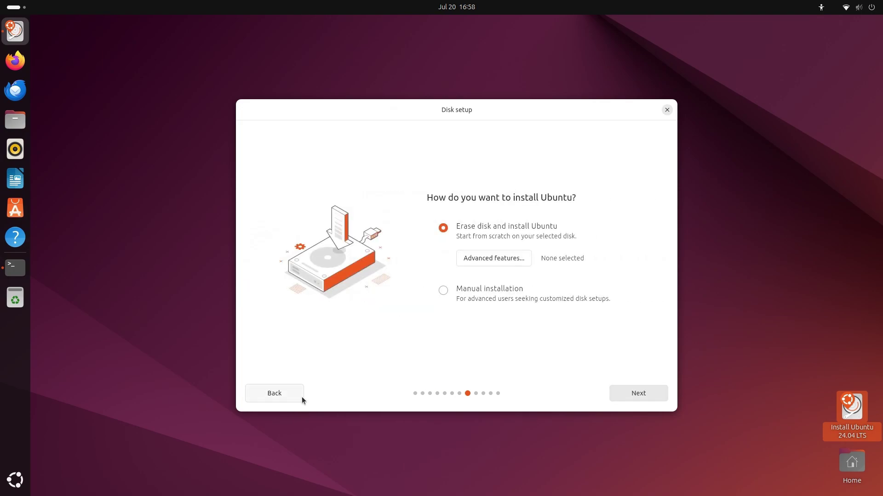
pyautogui.click(443, 291)
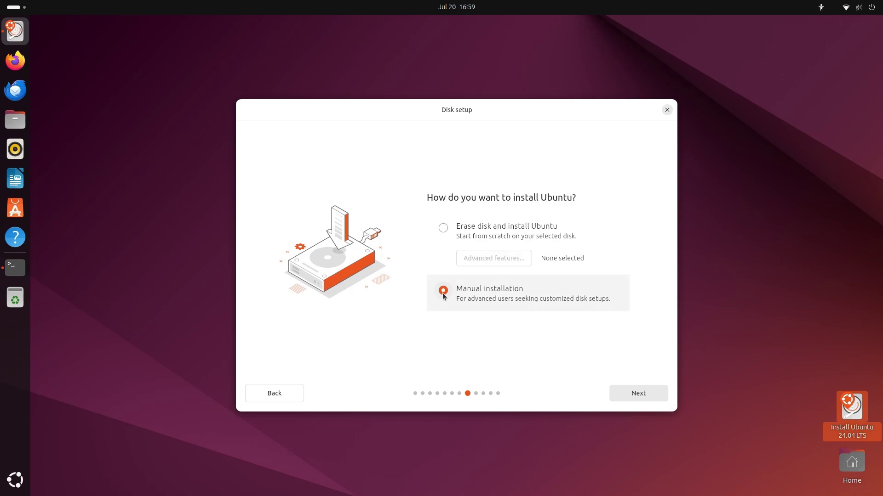
pyautogui.click(642, 396)
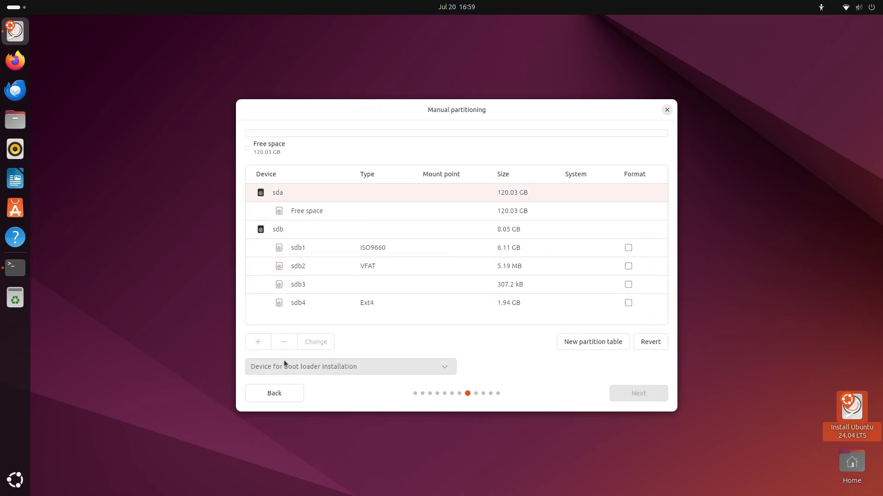
# Start a new partition in sda's free space and set its size to 1024 MB
pyautogui.click(511, 213)
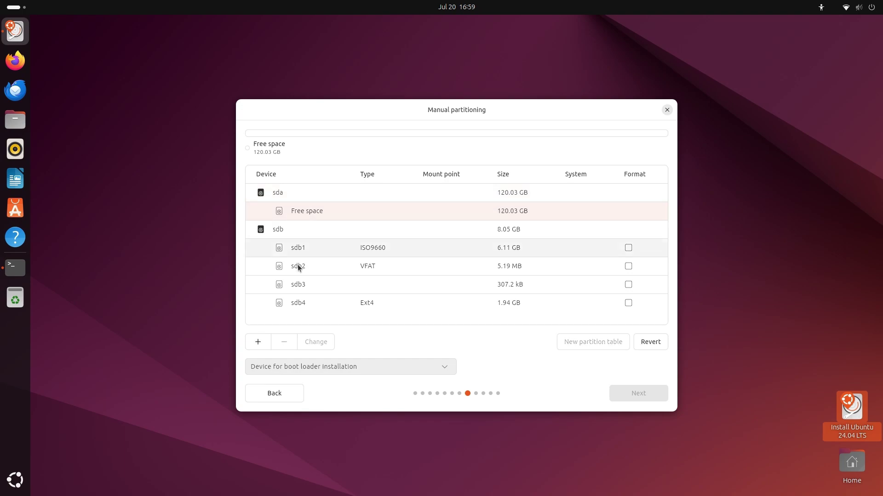
pyautogui.click(259, 343)
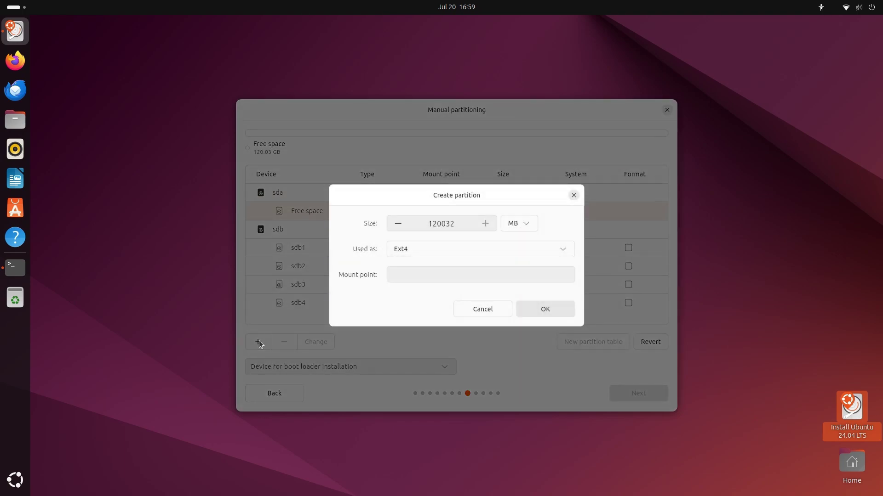
pyautogui.click(486, 307)
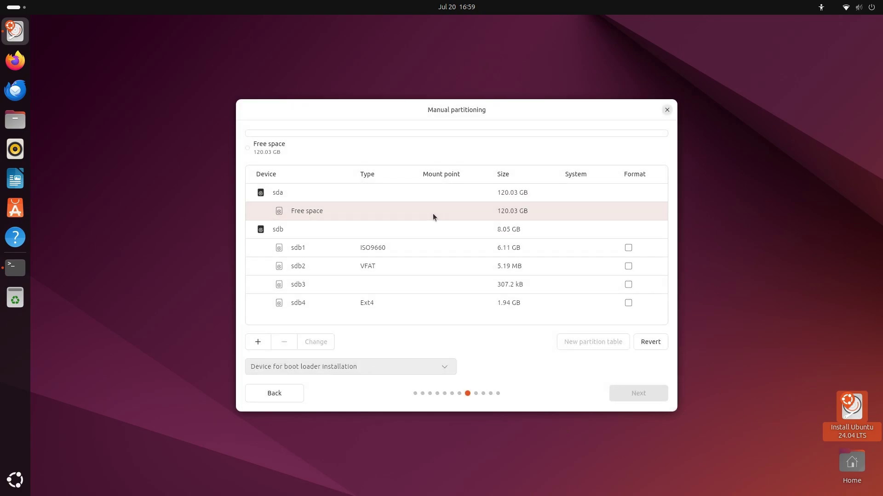
pyautogui.click(258, 343)
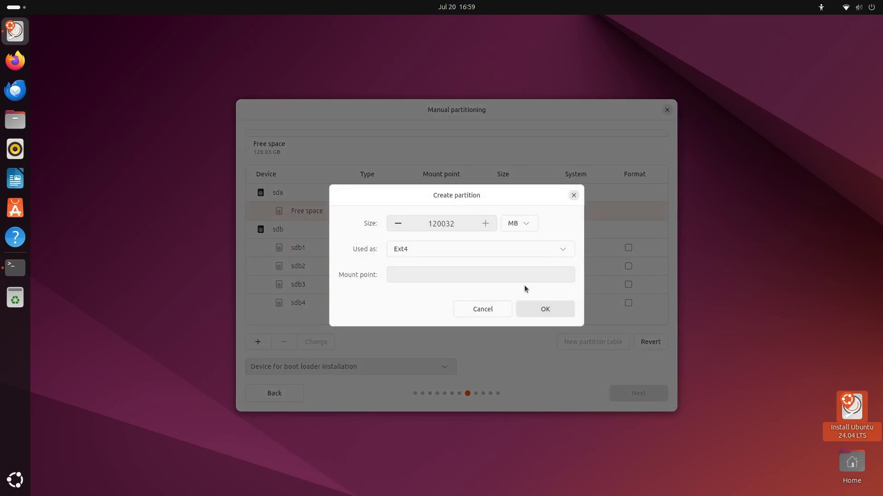
pyautogui.moveTo(453, 222); pyautogui.dragTo(422, 222)
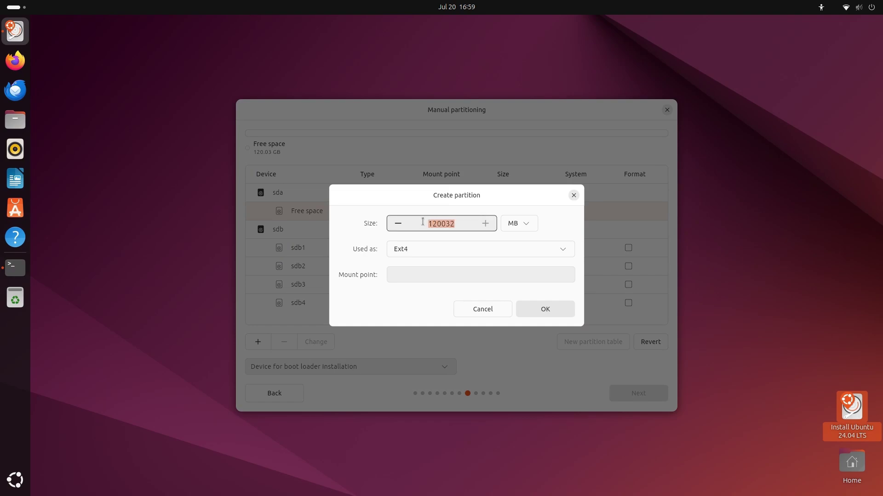
pyautogui.press('End')
pyautogui.press('BackSpace')
pyautogui.press('BackSpace')
pyautogui.press('BackSpace')
pyautogui.press('BackSpace')
pyautogui.press('BackSpace')
pyautogui.press('BackSpace')
pyautogui.press('BackSpace')
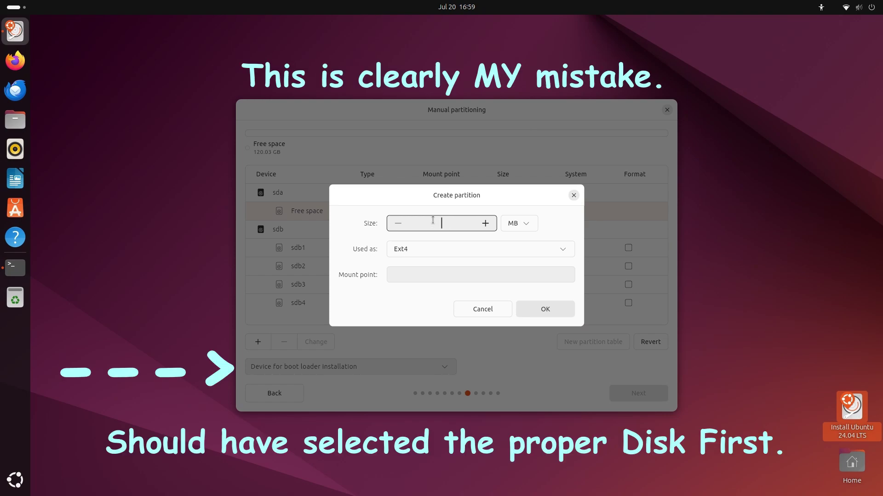
pyautogui.write('1024')
# Format the new partition as VFAT, mount it at /boot and create it
pyautogui.click(520, 252)
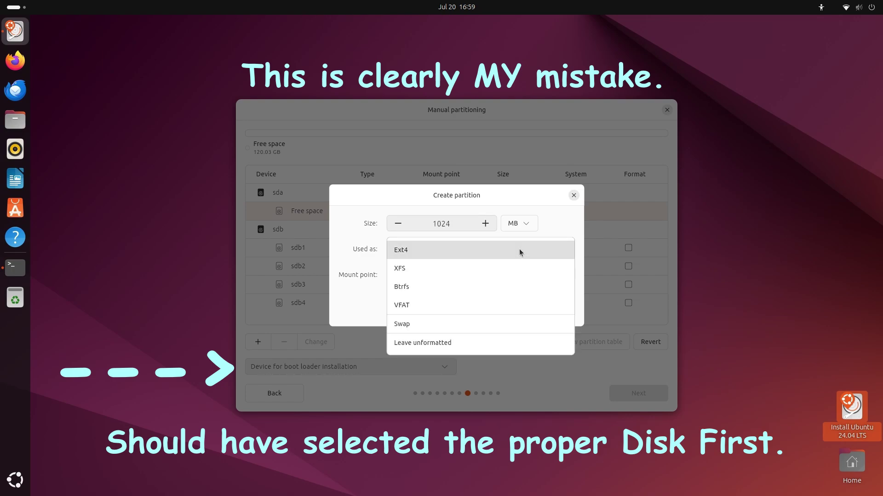
pyautogui.click(505, 303)
pyautogui.click(552, 275)
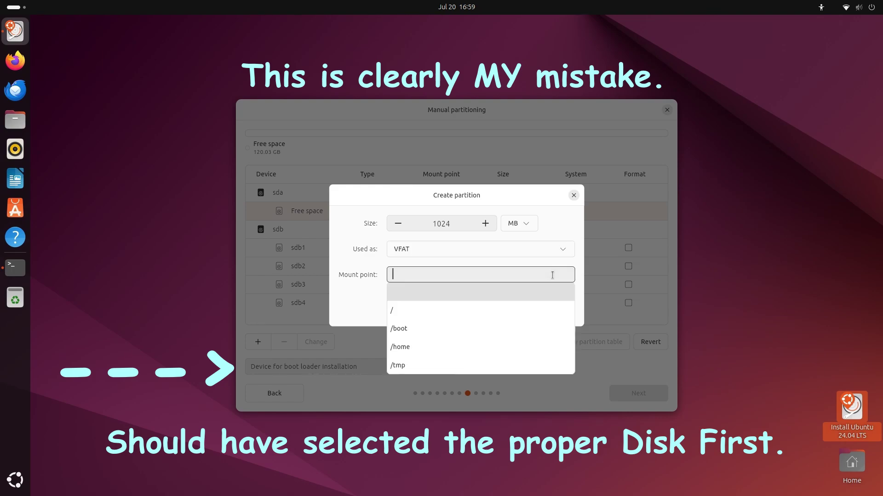
pyautogui.click(512, 330)
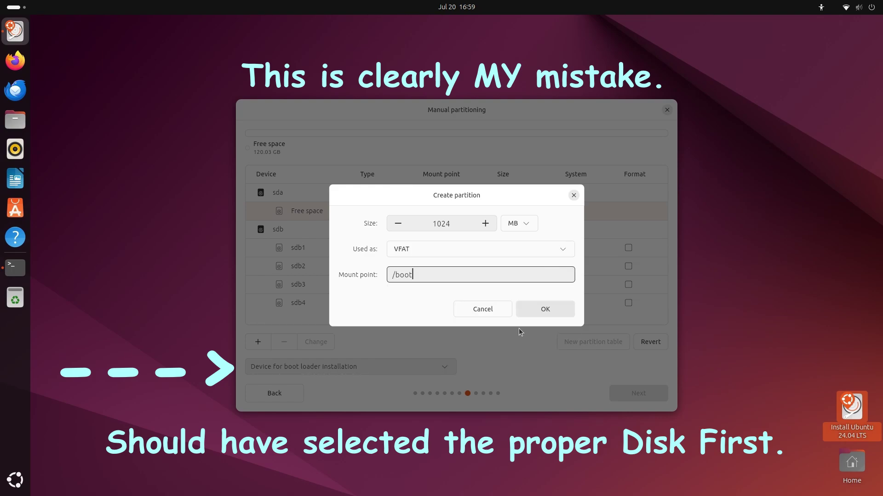
pyautogui.click(539, 307)
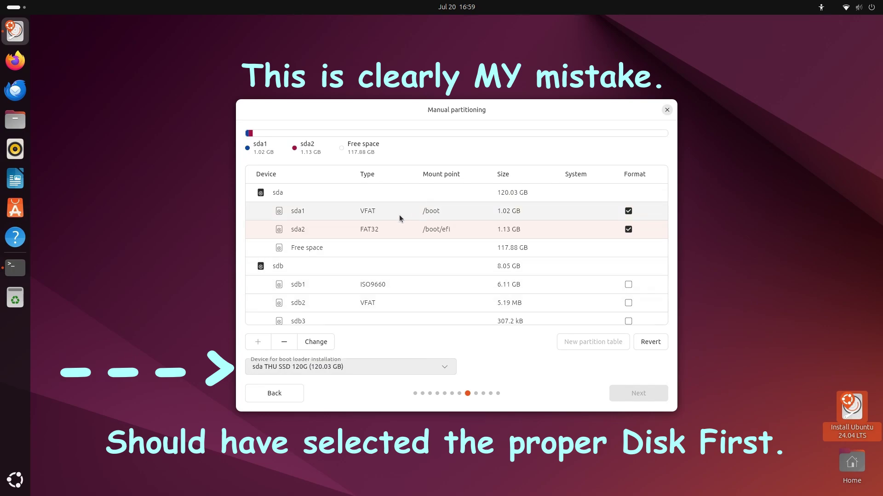
# Abandon a new partition, then inspect the sda1 /boot settings without changing them
pyautogui.click(325, 249)
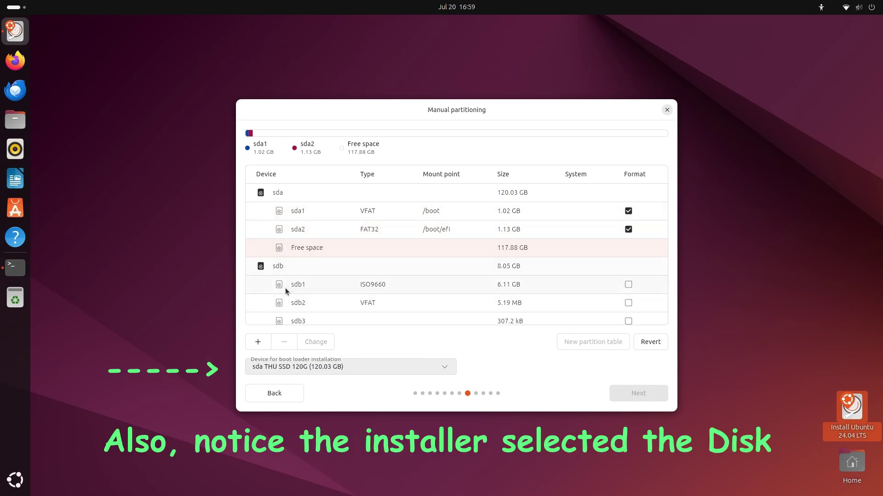
pyautogui.click(257, 342)
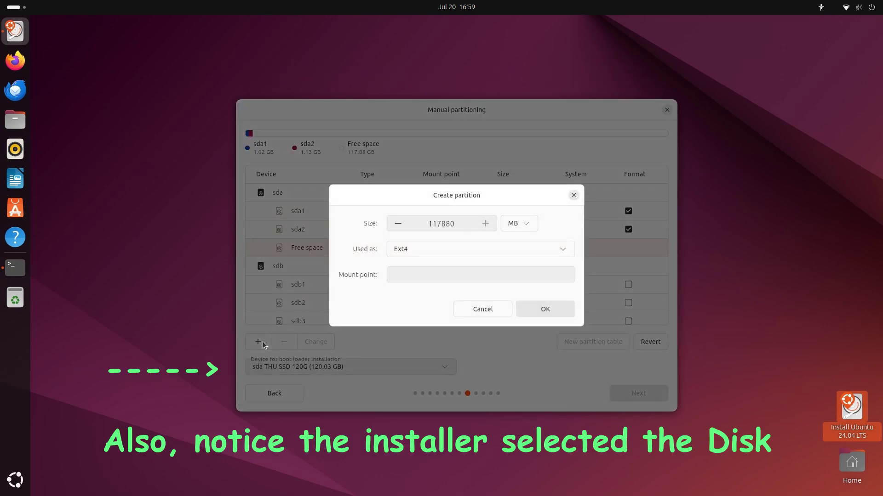
pyautogui.click(489, 310)
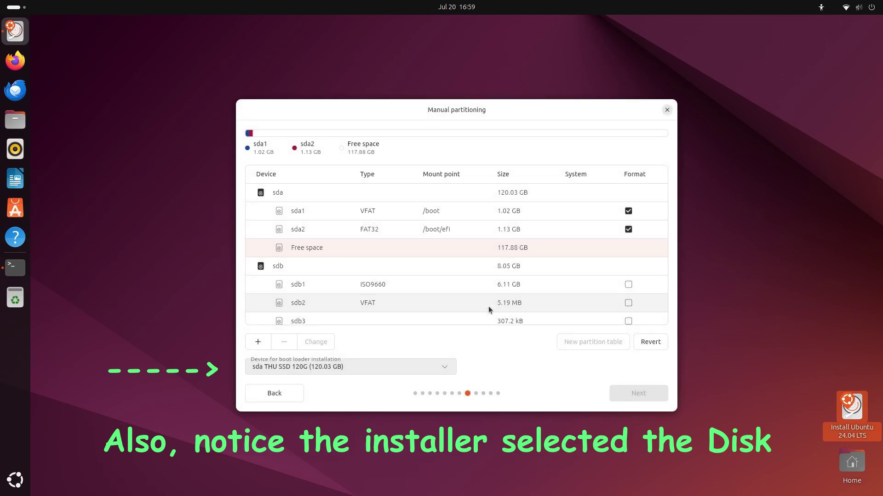
pyautogui.click(440, 212)
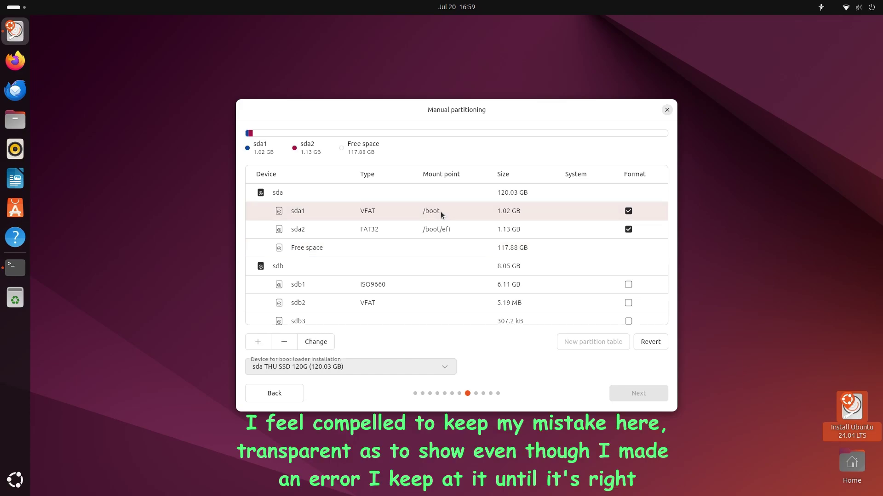
pyautogui.click(315, 343)
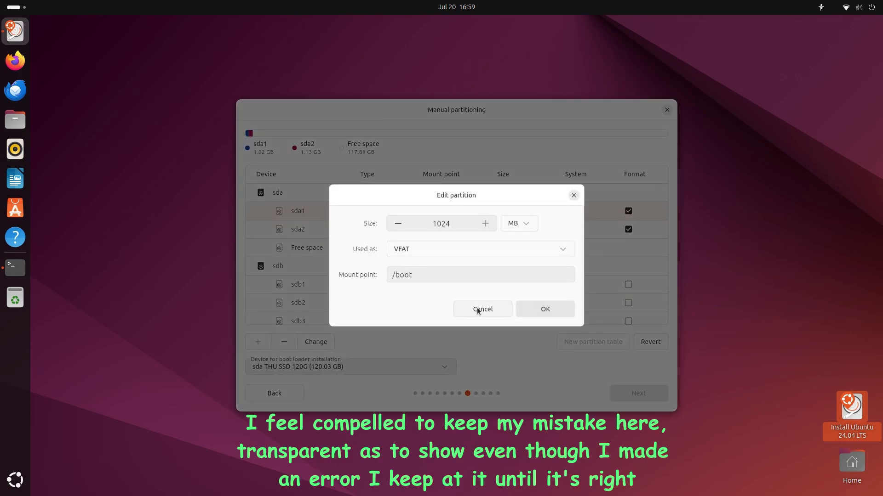
pyautogui.click(532, 310)
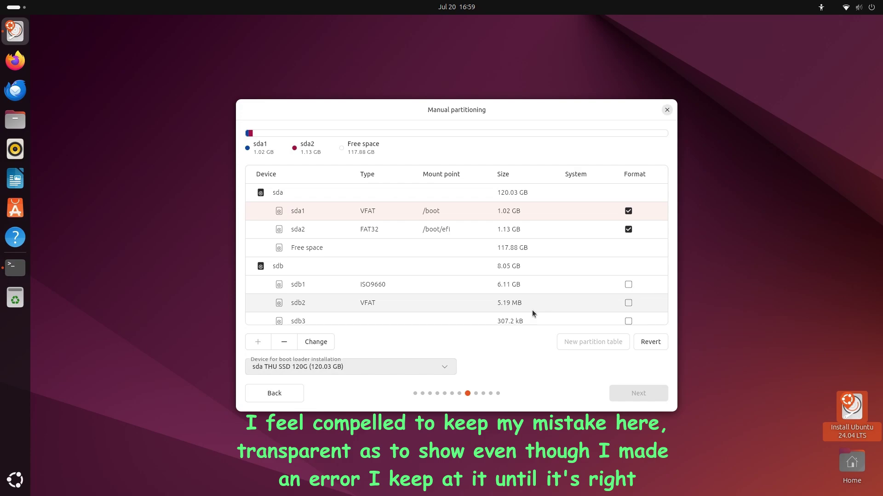
# Create an 8192 MB swap partition in sda's free space
pyautogui.click(348, 249)
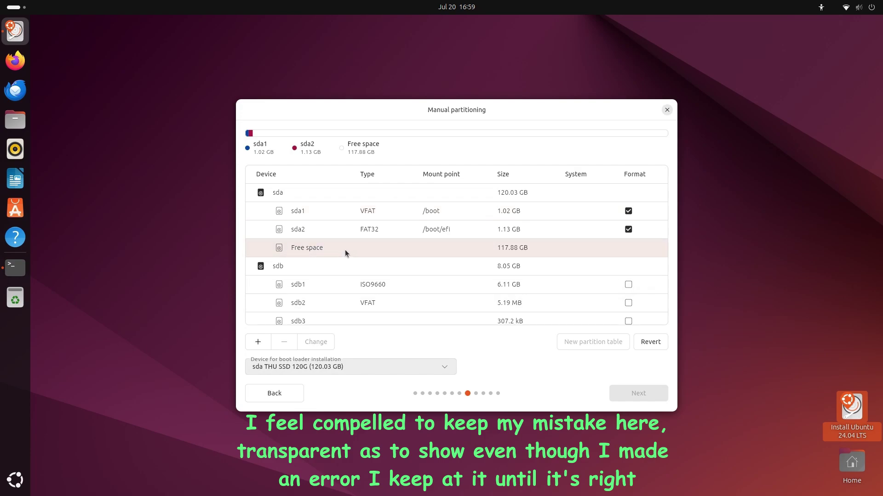
pyautogui.click(258, 342)
pyautogui.doubleClick(404, 223)
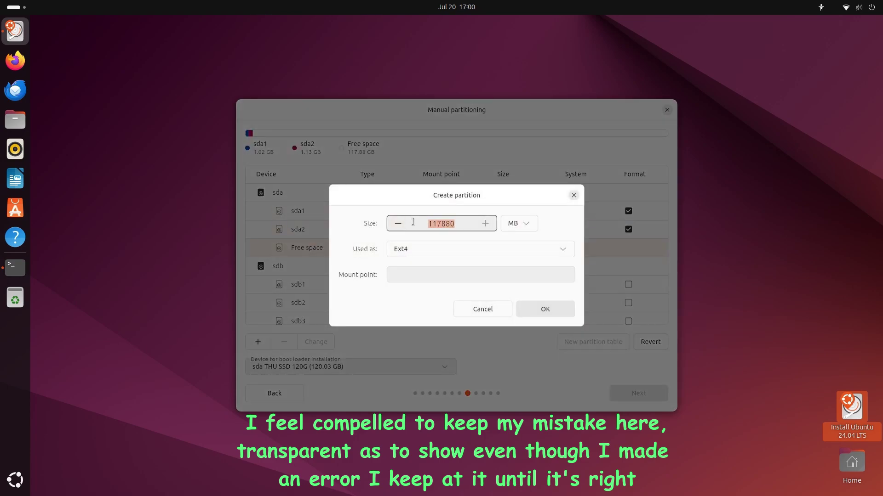
pyautogui.write('8192')
pyautogui.click(565, 249)
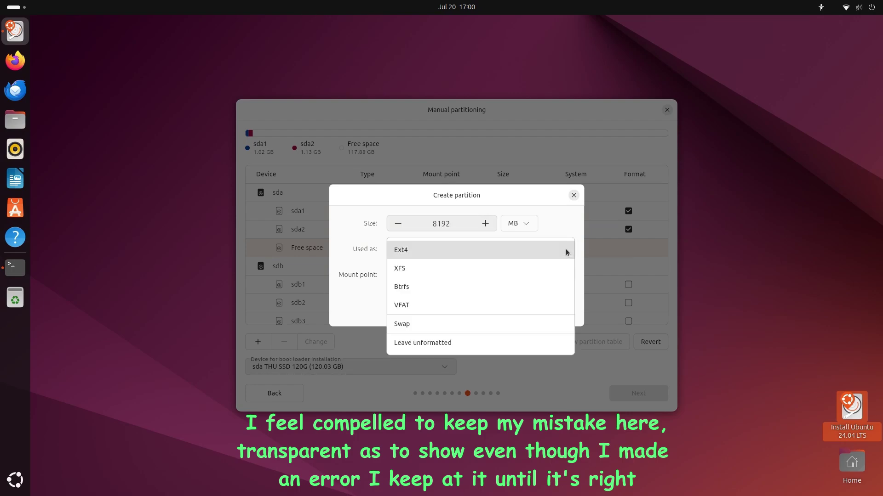
pyautogui.click(537, 326)
pyautogui.click(544, 309)
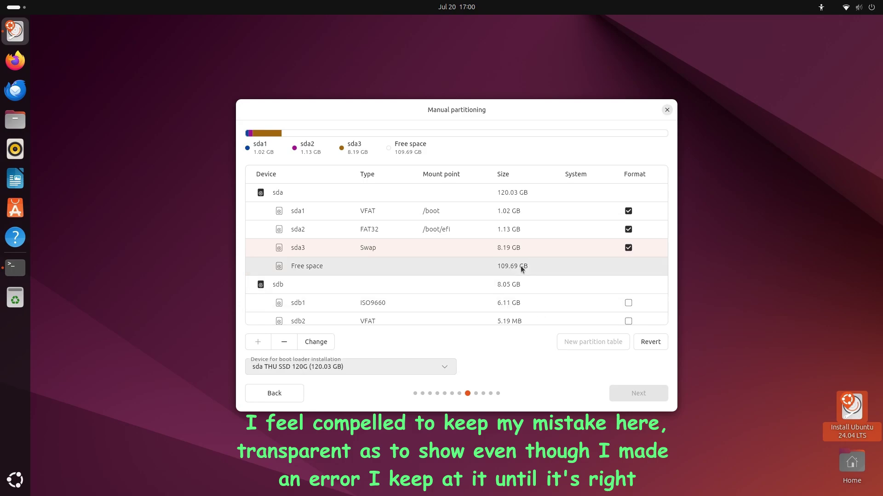
# Create an Ext4 root (/) partition filling the remaining 109.69 GB
pyautogui.click(521, 266)
pyautogui.click(258, 343)
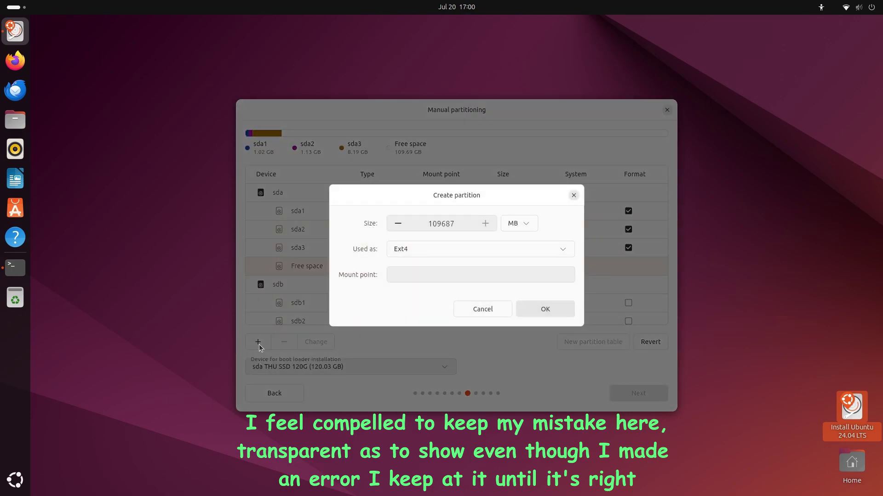
pyautogui.click(542, 278)
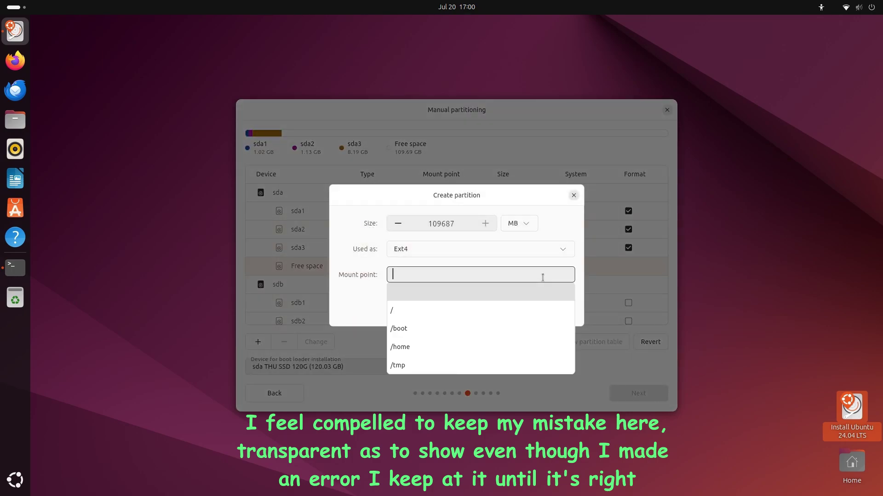
pyautogui.click(456, 315)
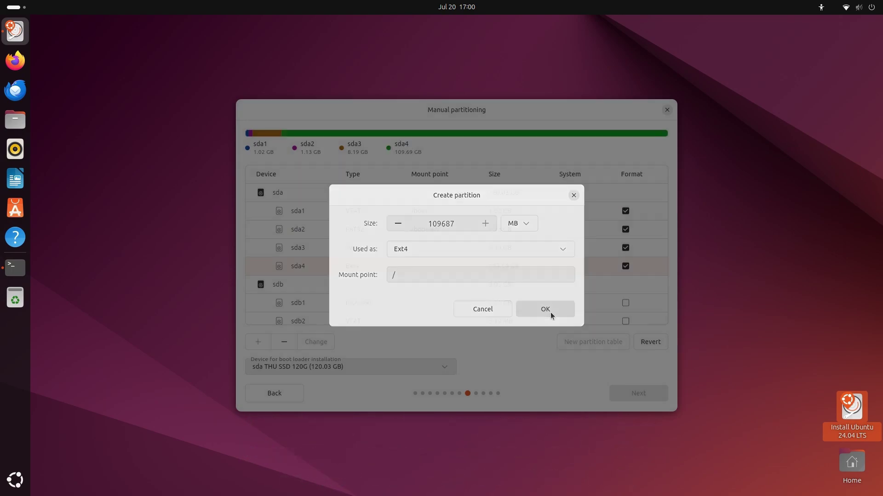
pyautogui.click(550, 312)
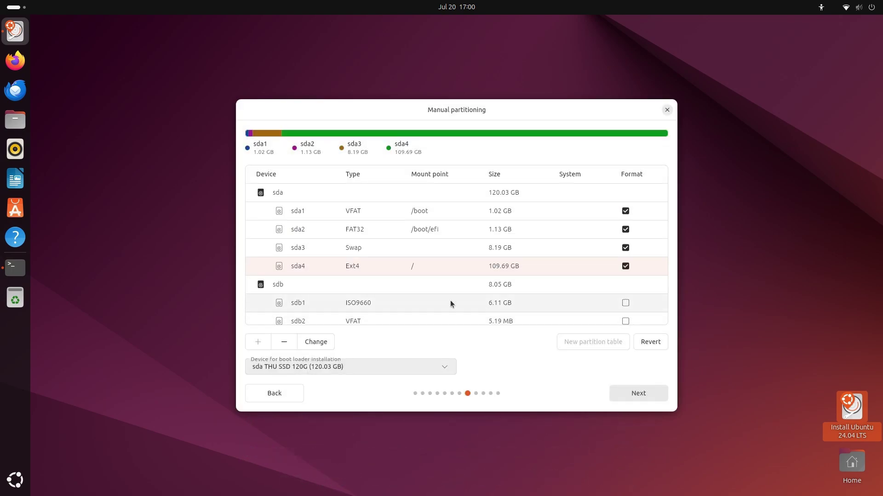
# Advance to Create your account, return to Manual partitioning and select sda's 120.03 GB free space
pyautogui.click(630, 394)
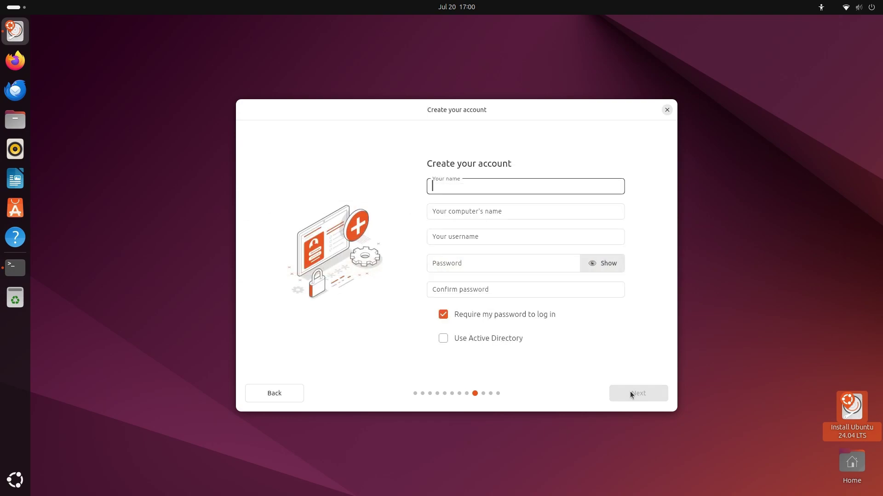
pyautogui.click(255, 399)
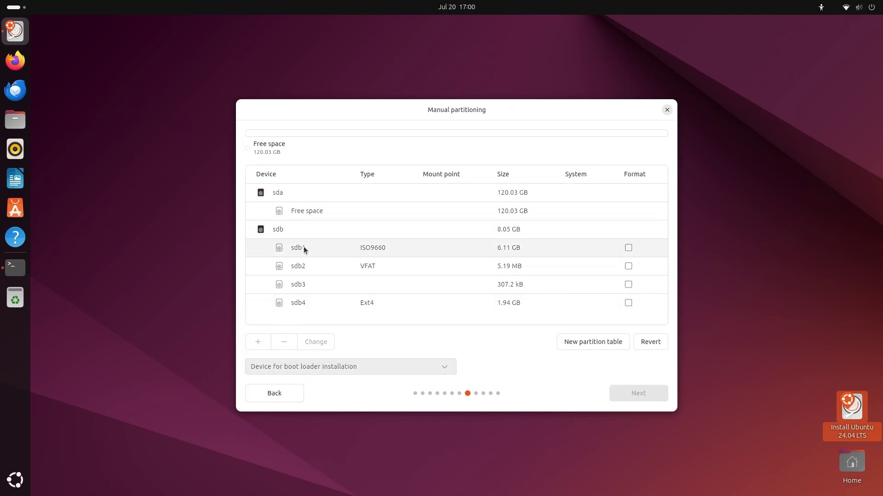
pyautogui.click(326, 207)
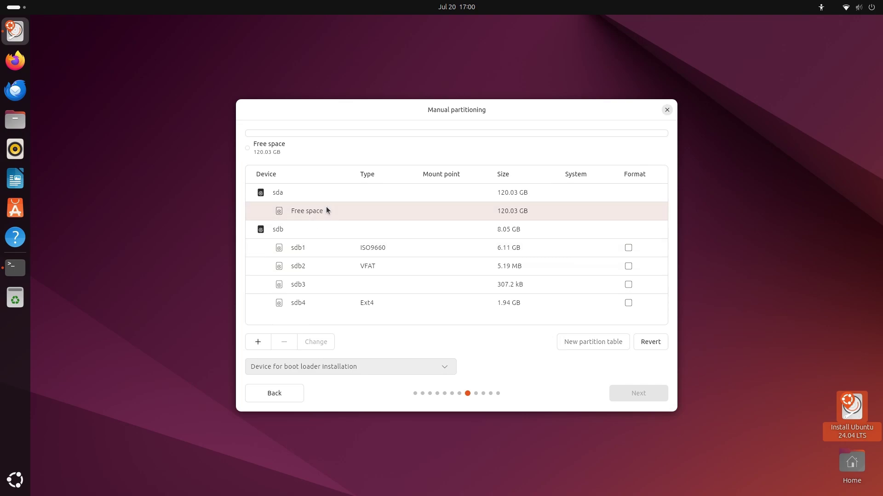
# Recreate the 1024 MB partition mounted at /boot on sda
pyautogui.click(258, 343)
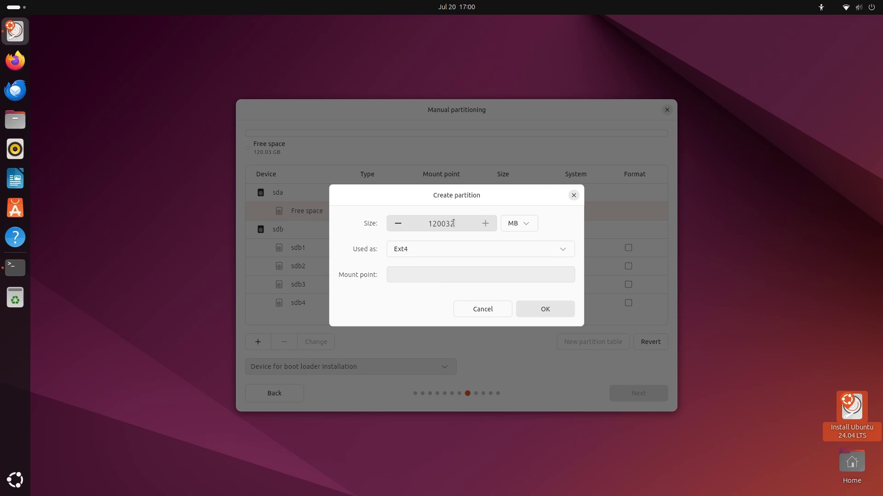
pyautogui.moveTo(453, 223); pyautogui.dragTo(405, 224)
pyautogui.write('10')
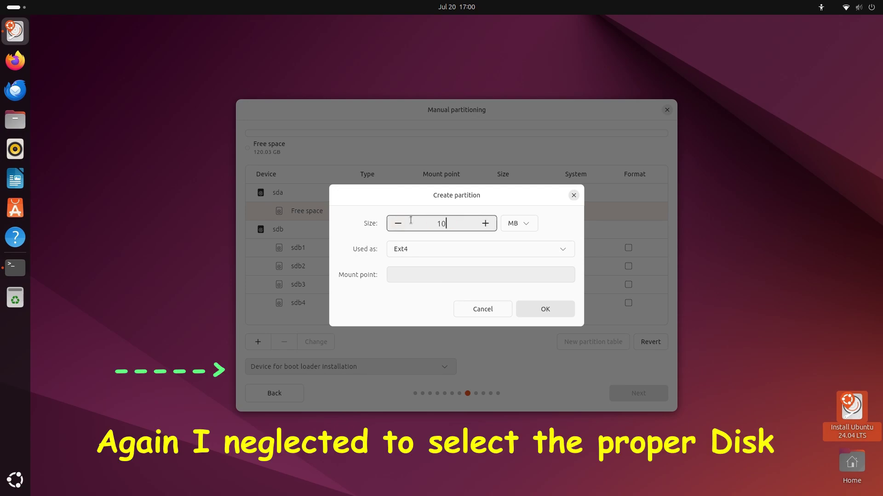
pyautogui.write('24')
pyautogui.click(558, 250)
pyautogui.click(551, 274)
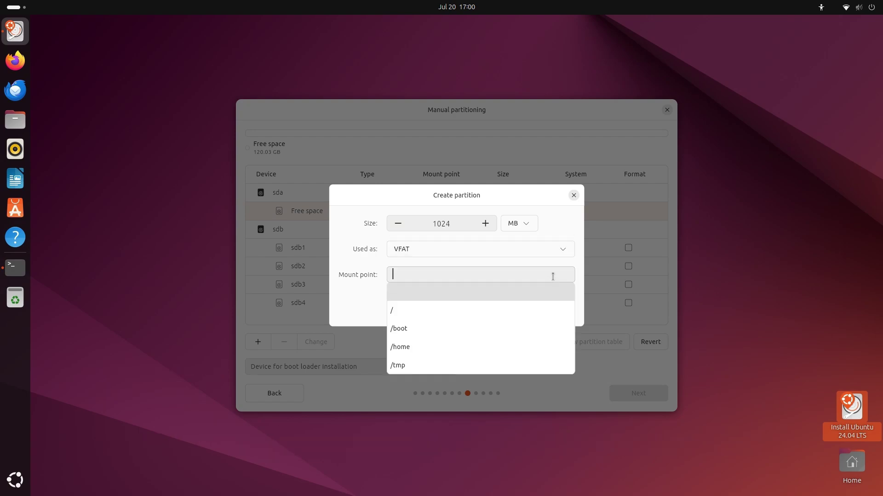
pyautogui.click(493, 328)
pyautogui.click(549, 310)
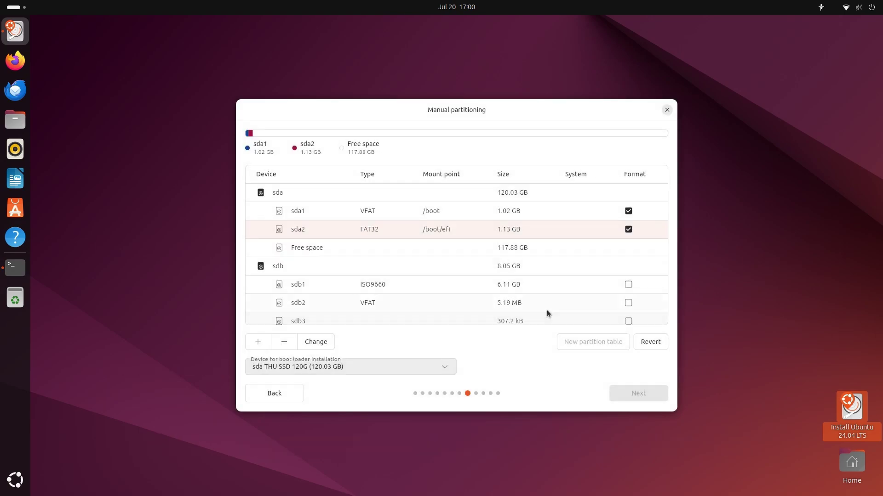
# Add an 8192 MB swap partition in the remaining free space
pyautogui.click(362, 253)
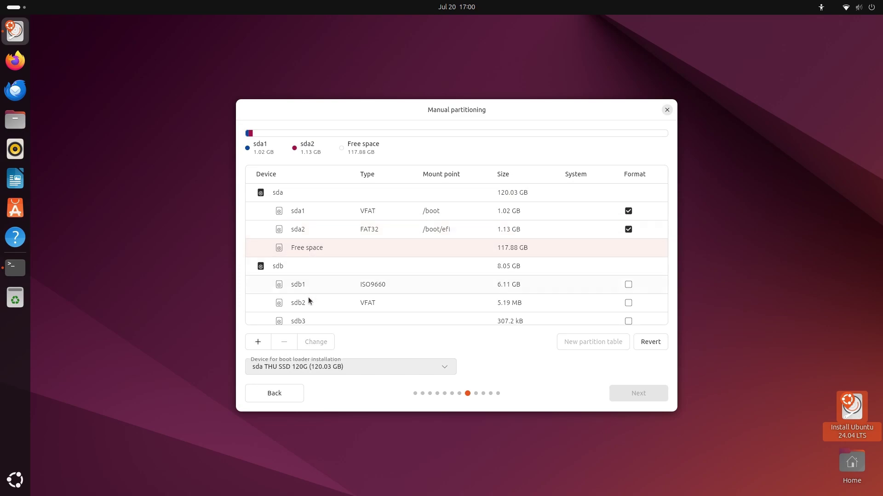
pyautogui.click(260, 342)
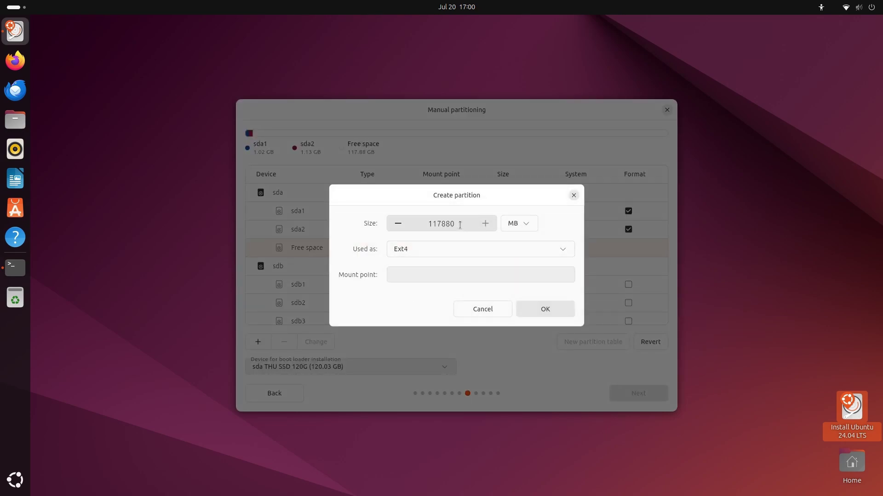
pyautogui.moveTo(456, 224); pyautogui.dragTo(421, 224)
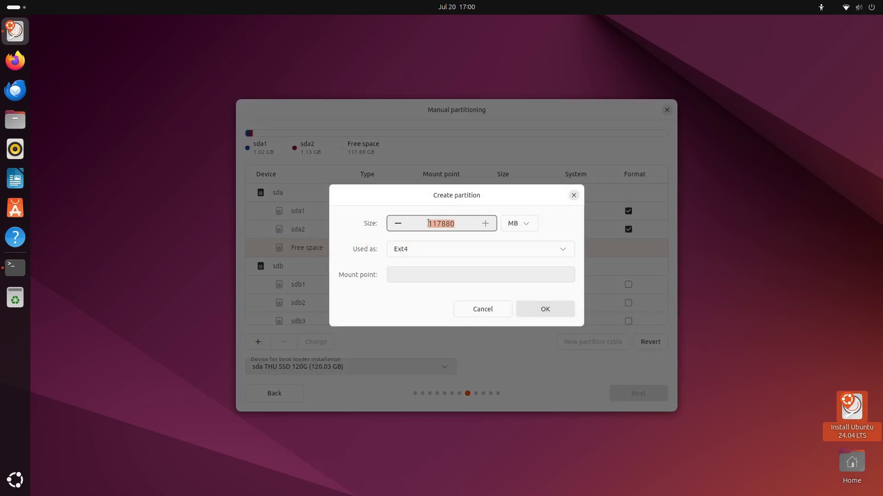
pyautogui.write('8192')
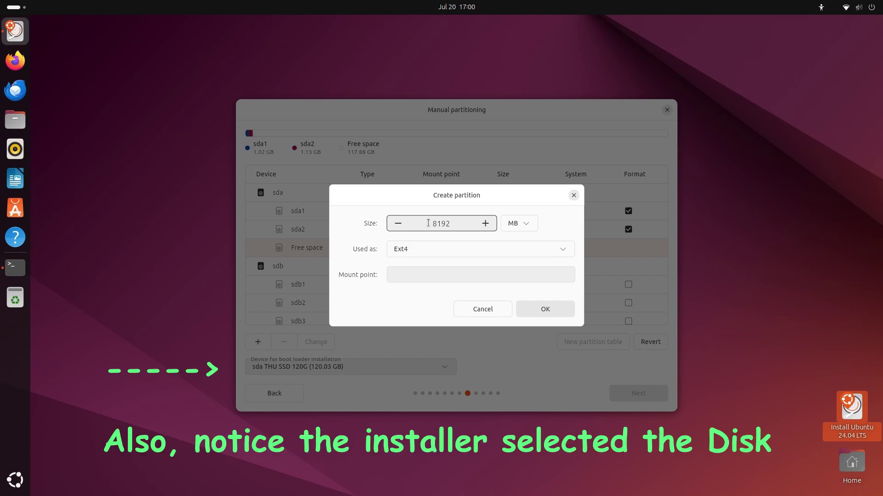
pyautogui.click(459, 251)
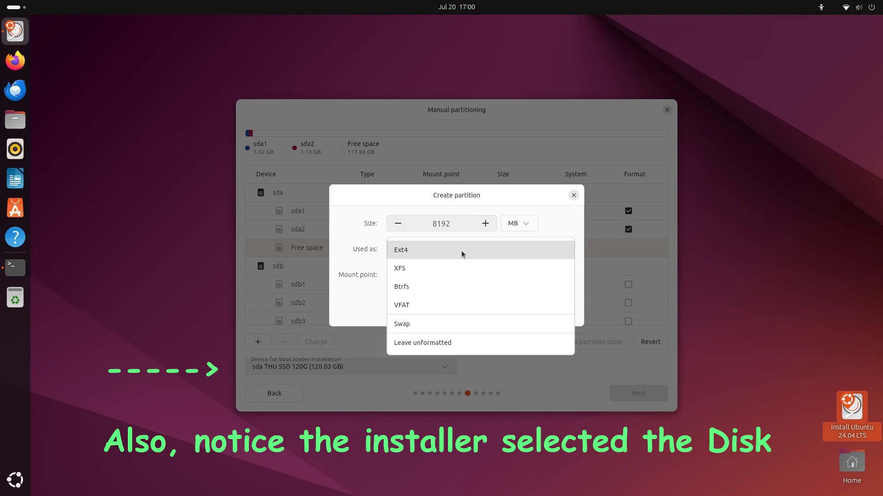
pyautogui.click(439, 323)
pyautogui.click(559, 311)
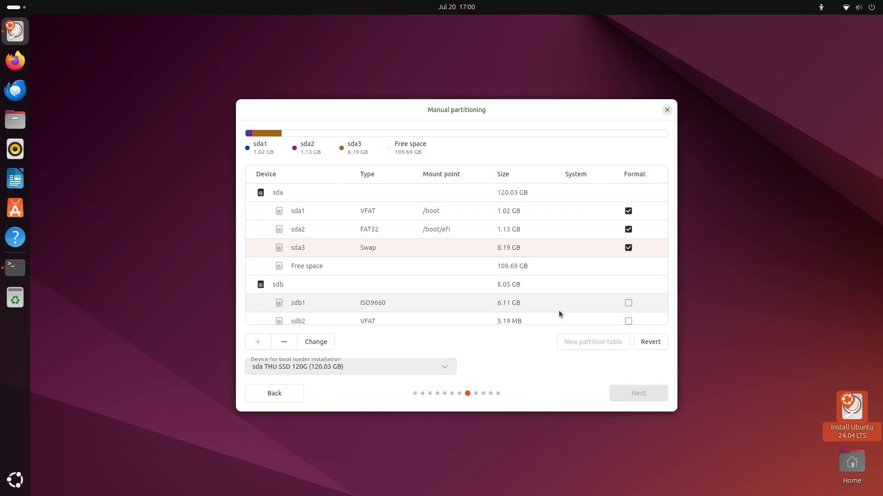
# Create an Ext4 root (/) partition from the rest of sda
pyautogui.click(478, 268)
pyautogui.click(258, 341)
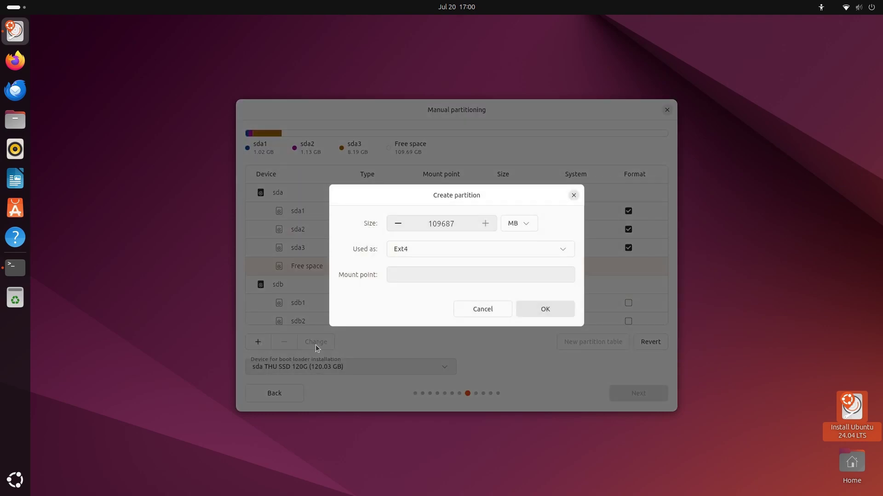
pyautogui.click(439, 274)
pyautogui.click(423, 310)
pyautogui.click(550, 308)
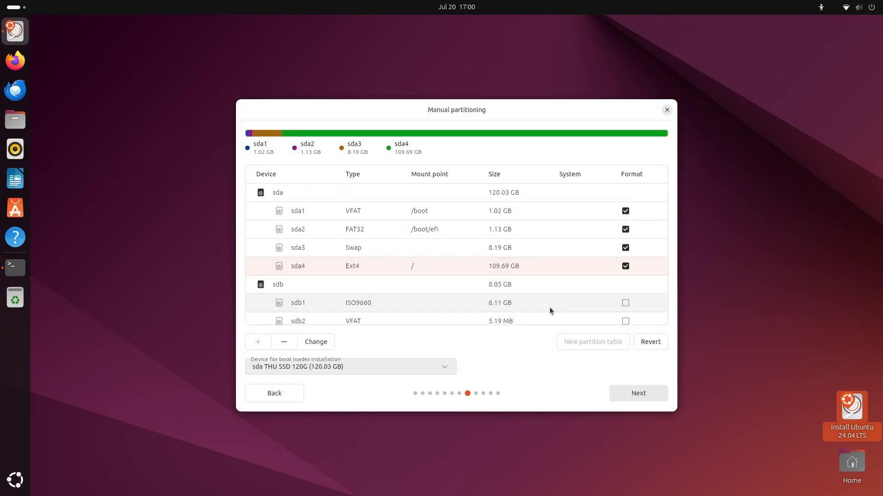
# Enter the user's name, computer name, username and confirmed password, and keep America/Chicago timezone
pyautogui.click(622, 392)
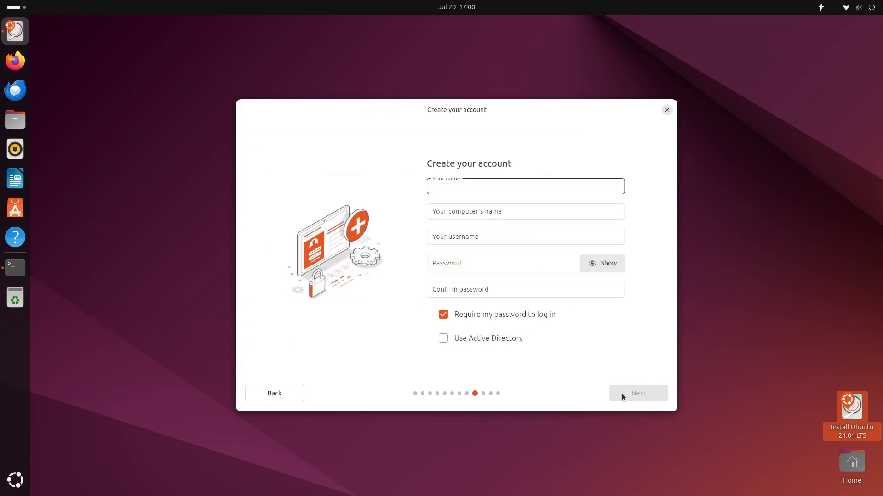
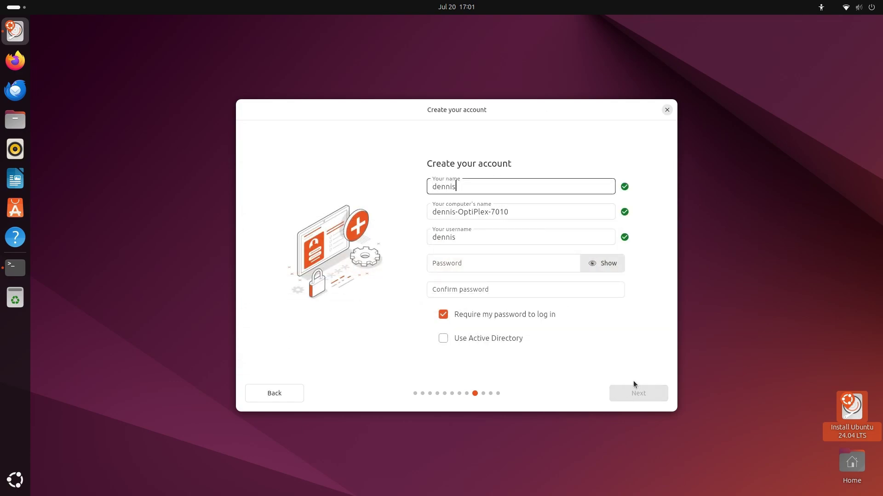
pyautogui.press('Tab')
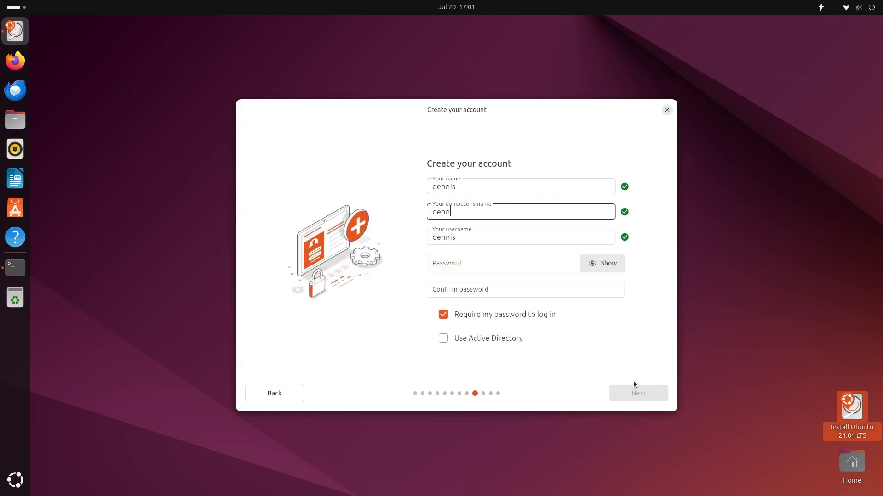
pyautogui.press('Tab')
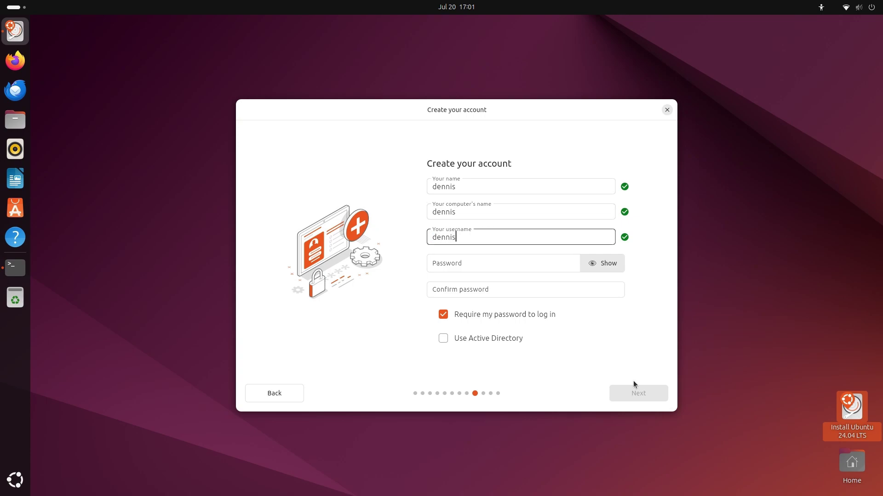
pyautogui.press('Tab')
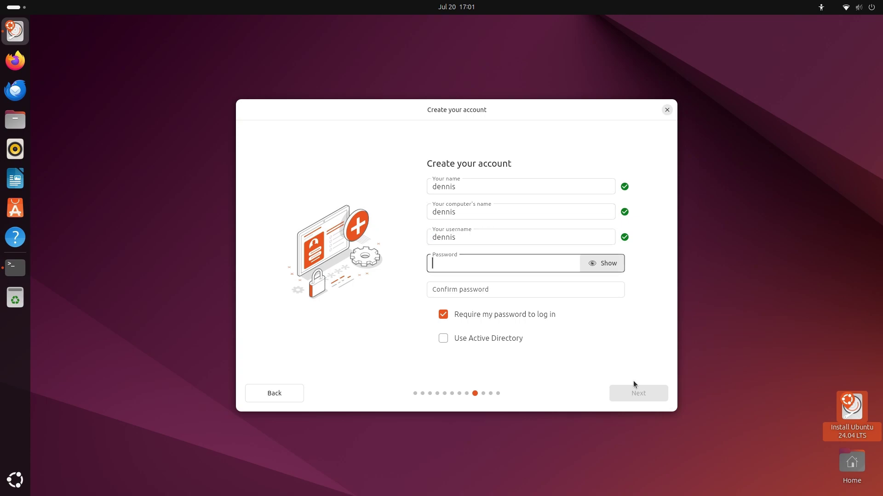
pyautogui.press('Tab')
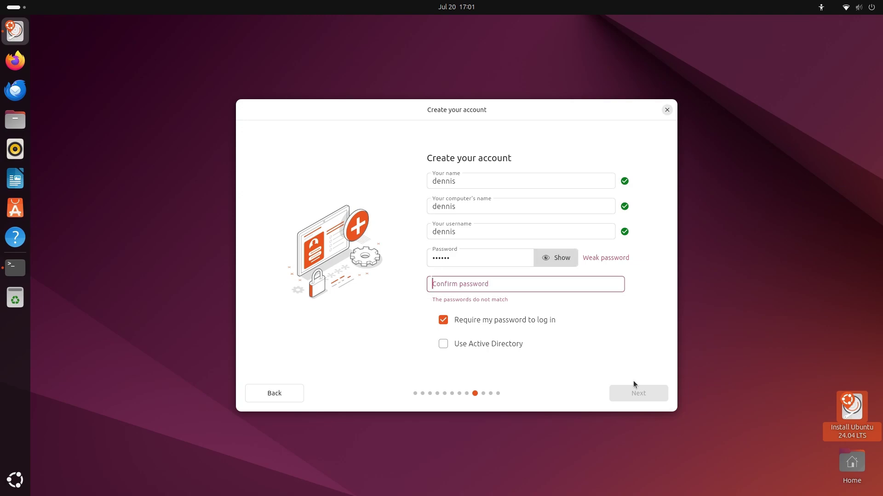
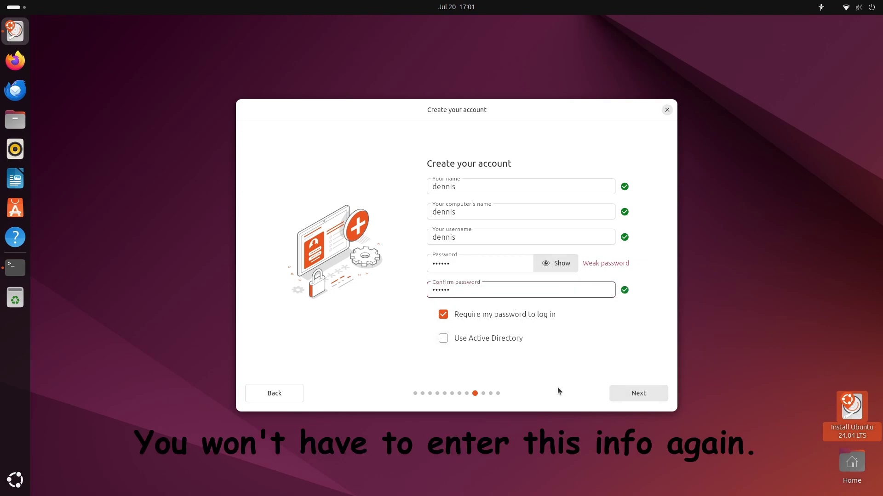
pyautogui.click(619, 393)
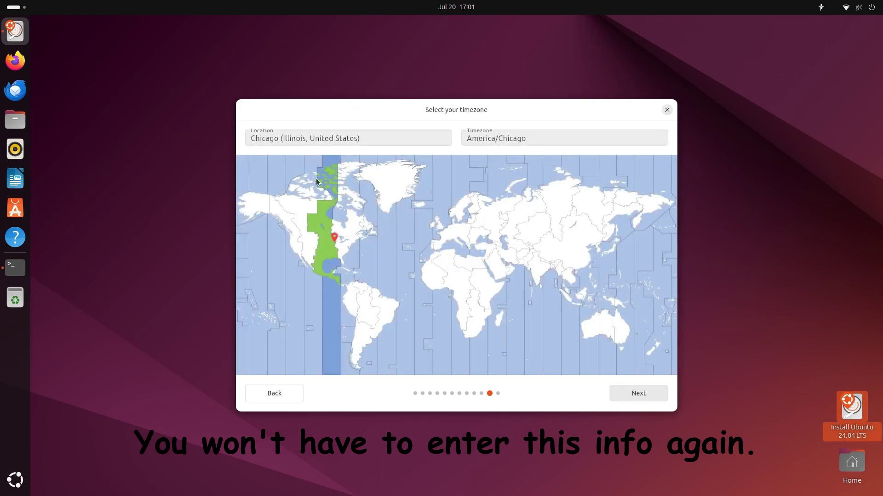
pyautogui.click(634, 393)
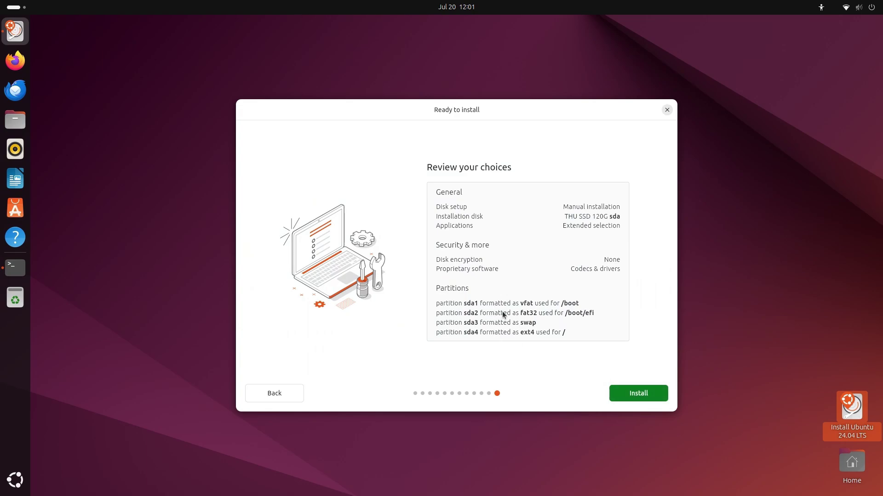
# Go back three pages to Manual partitioning and select sda's free space
pyautogui.click(258, 396)
pyautogui.click(257, 395)
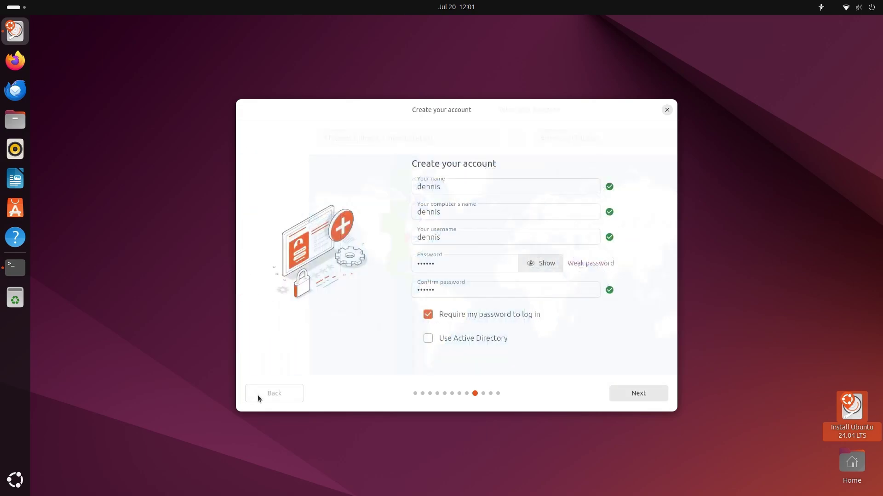
pyautogui.click(257, 395)
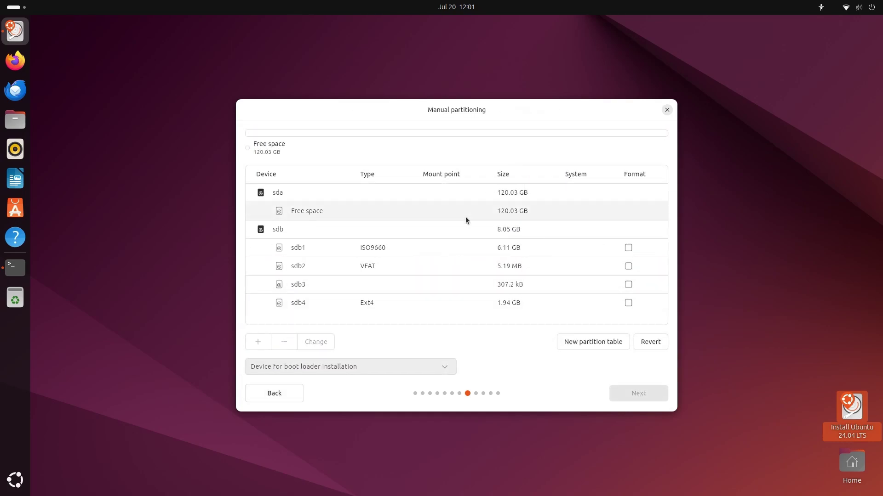
pyautogui.click(525, 210)
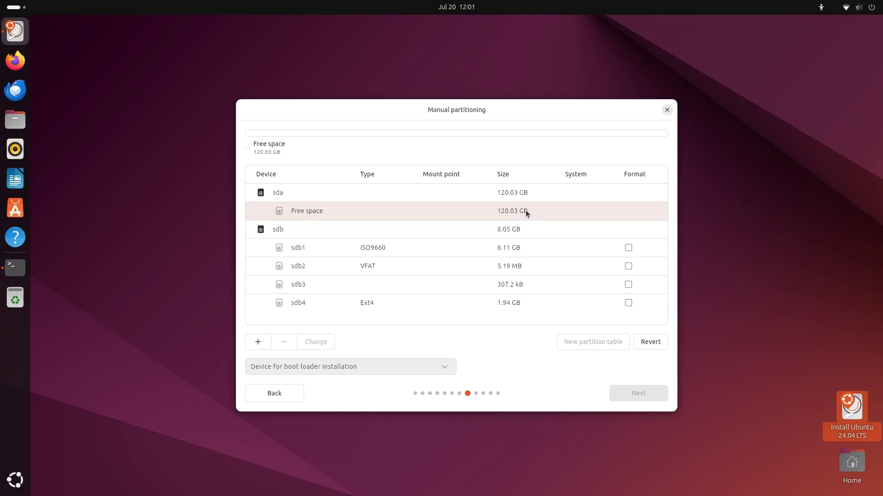
# Draft a 512 MB VFAT partition at /, cancel it, and select the sda disk
pyautogui.click(258, 342)
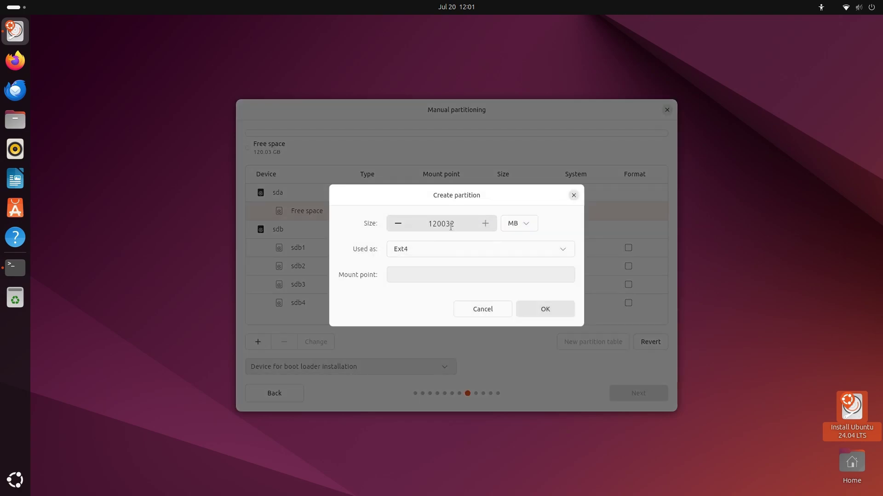
pyautogui.moveTo(454, 223); pyautogui.dragTo(413, 224)
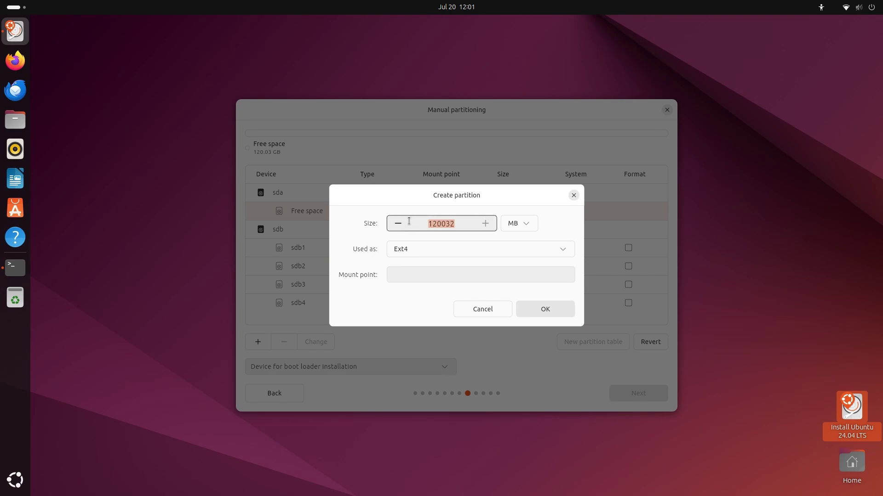
pyautogui.write('512')
pyautogui.click(562, 249)
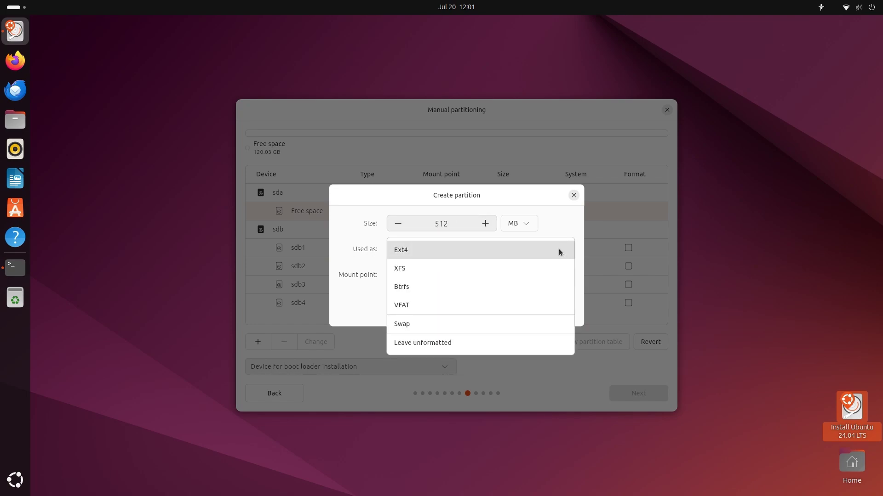
pyautogui.click(534, 304)
pyautogui.click(518, 279)
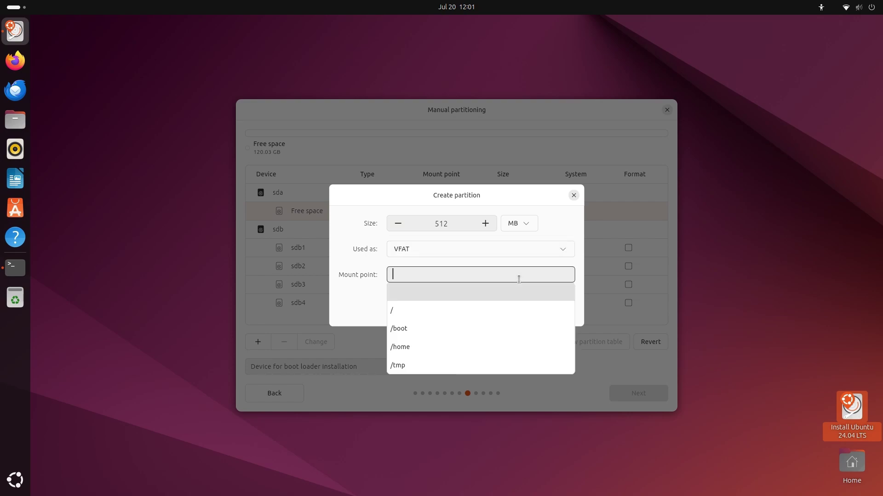
pyautogui.click(515, 312)
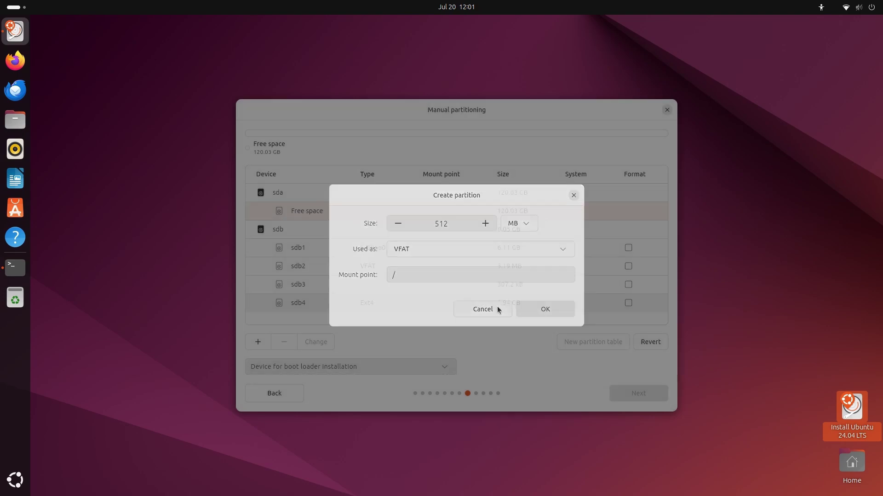
pyautogui.click(498, 306)
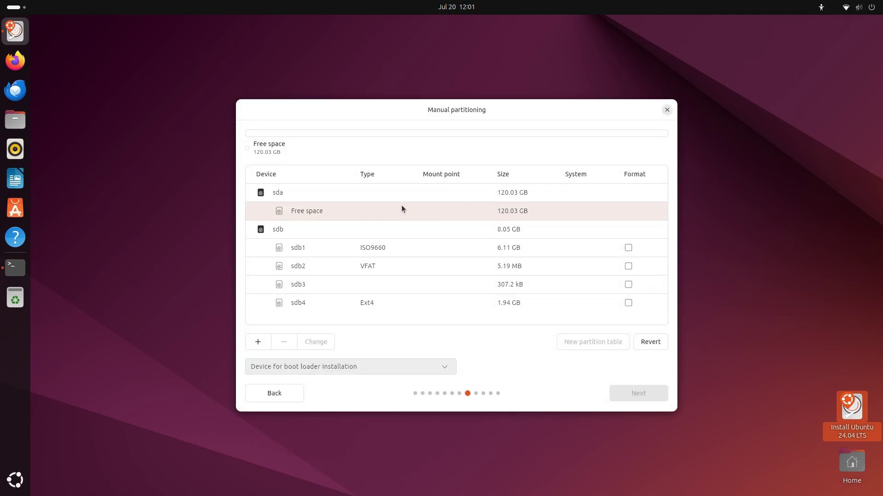
pyautogui.click(407, 195)
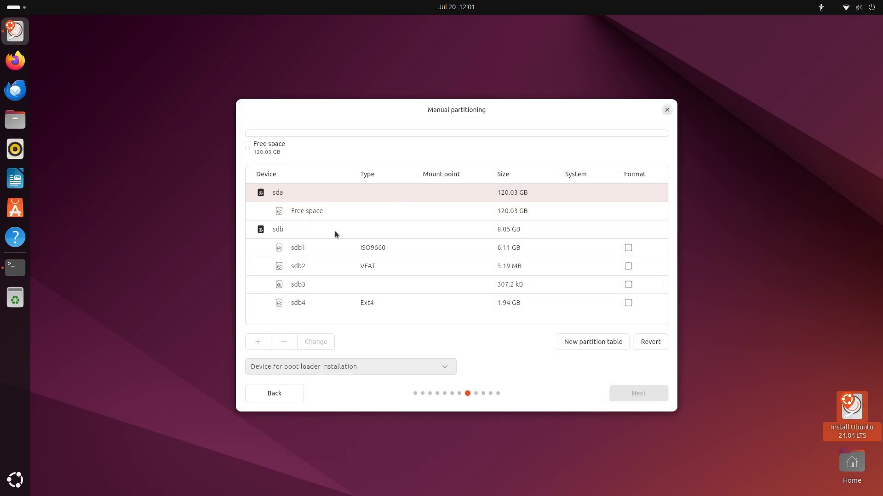
pyautogui.click(290, 368)
# Set the boot loader device to sda and add an 8192 MB swap partition
pyautogui.click(300, 367)
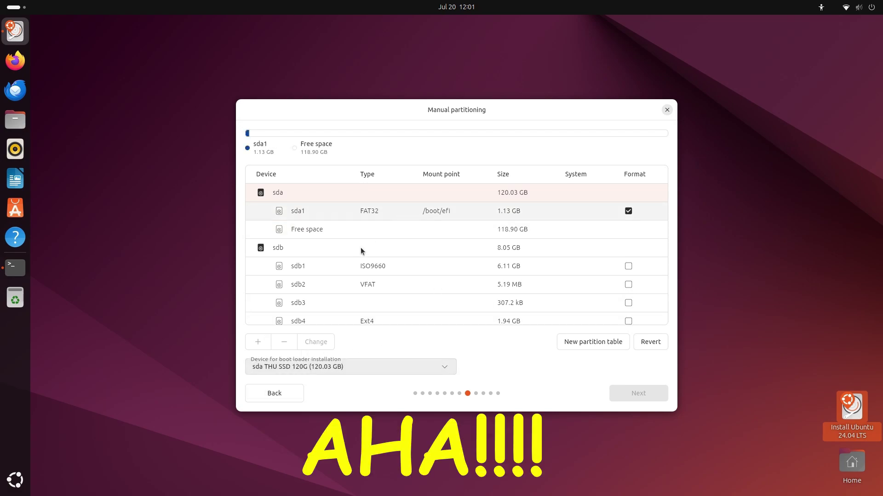
pyautogui.click(500, 234)
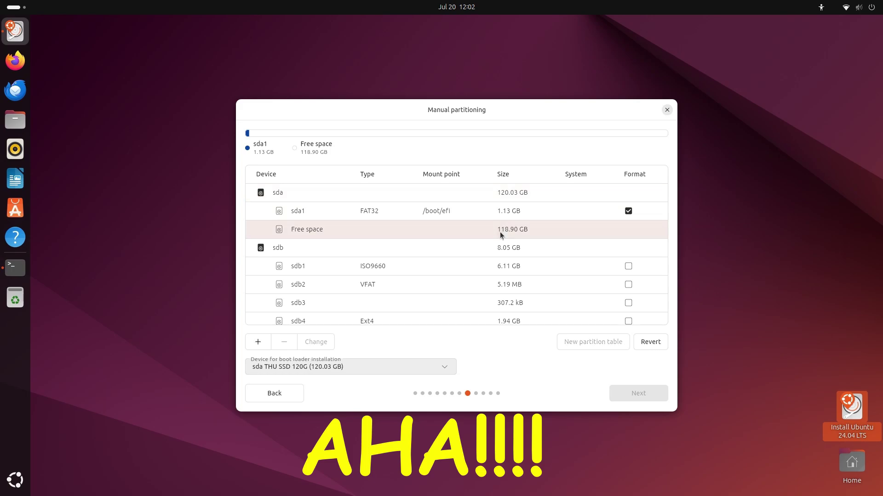
pyautogui.click(259, 343)
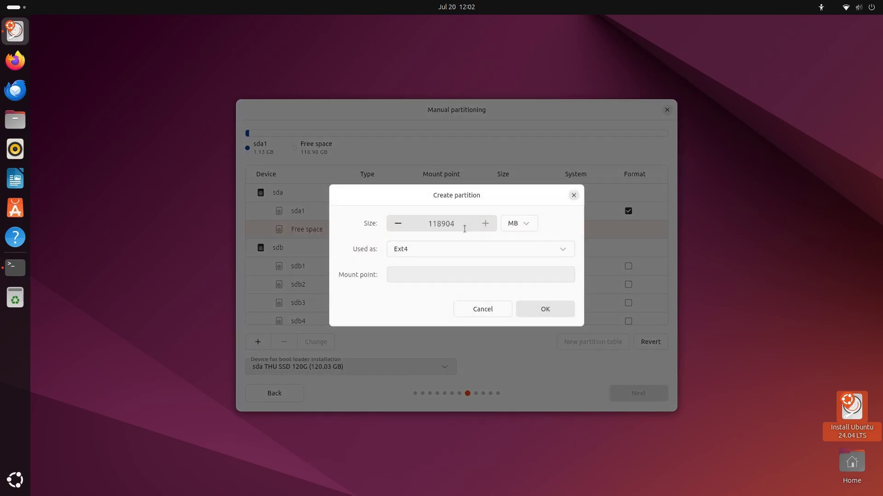
pyautogui.moveTo(456, 225); pyautogui.dragTo(432, 221)
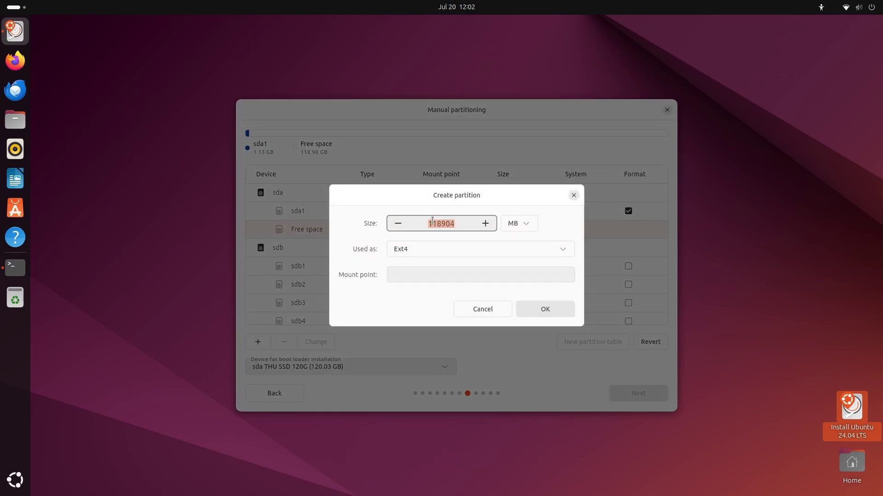
pyautogui.write('8192')
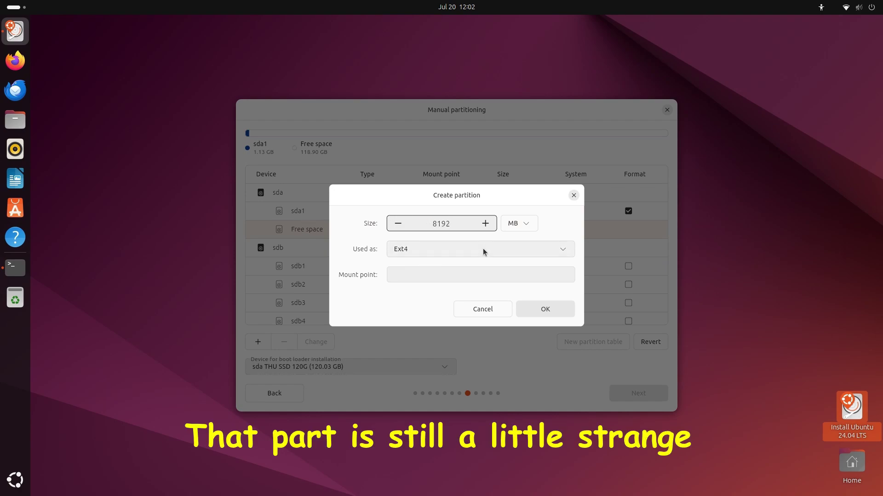
pyautogui.click(483, 249)
pyautogui.click(456, 325)
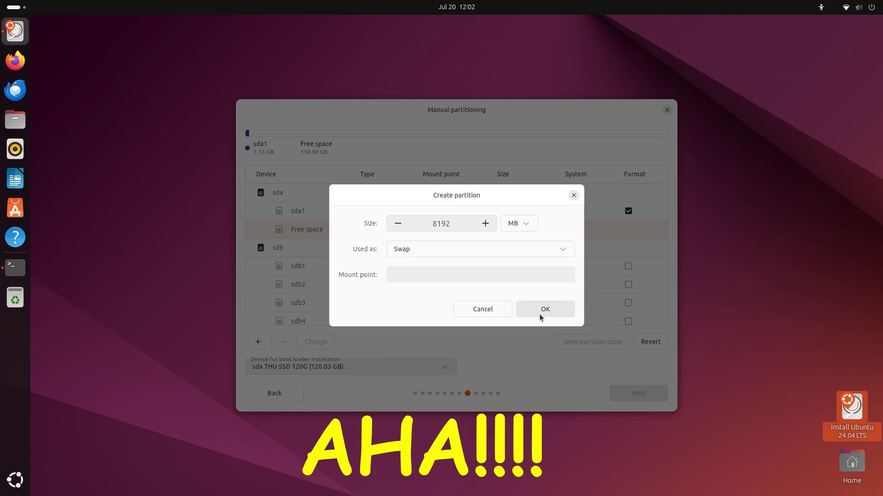
pyautogui.click(540, 315)
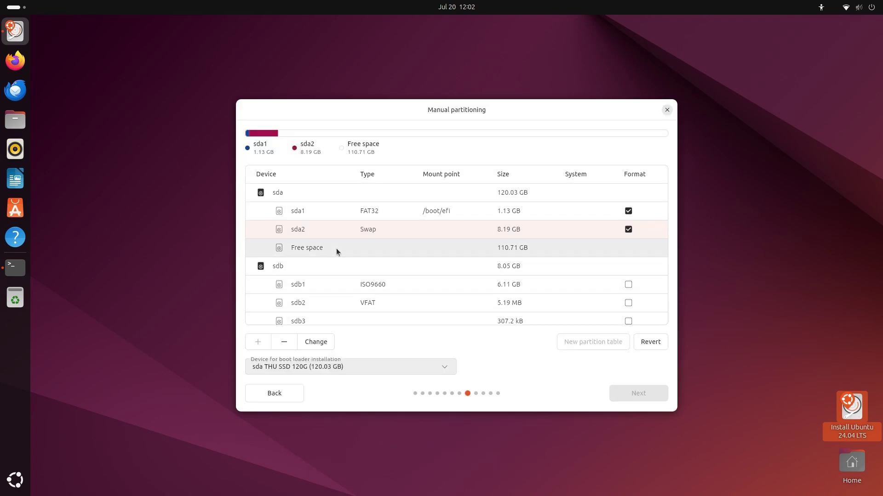
# Create a 110712 MB Ext4 partition mounted at / in the remaining space
pyautogui.click(335, 248)
pyautogui.click(258, 346)
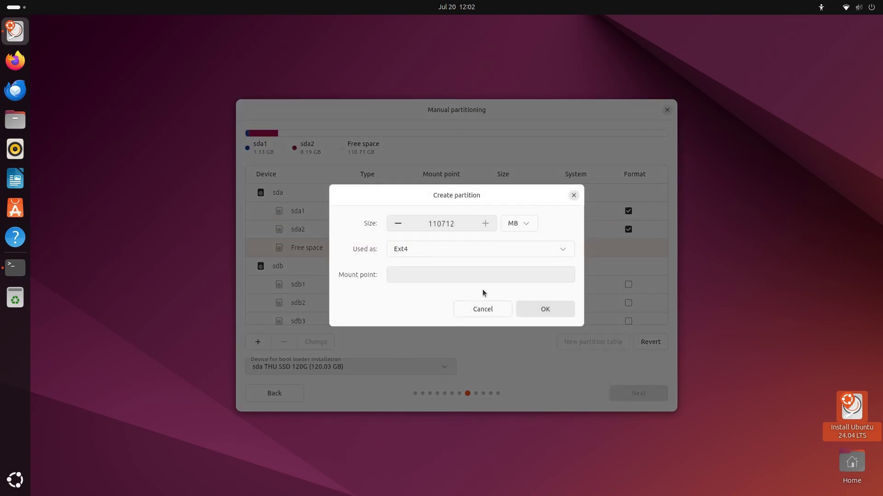
pyautogui.click(482, 276)
pyautogui.click(473, 310)
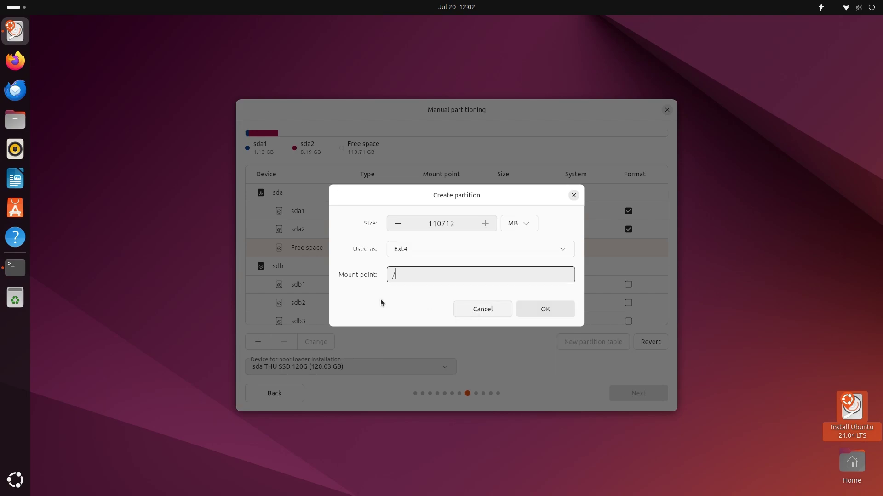
pyautogui.click(536, 310)
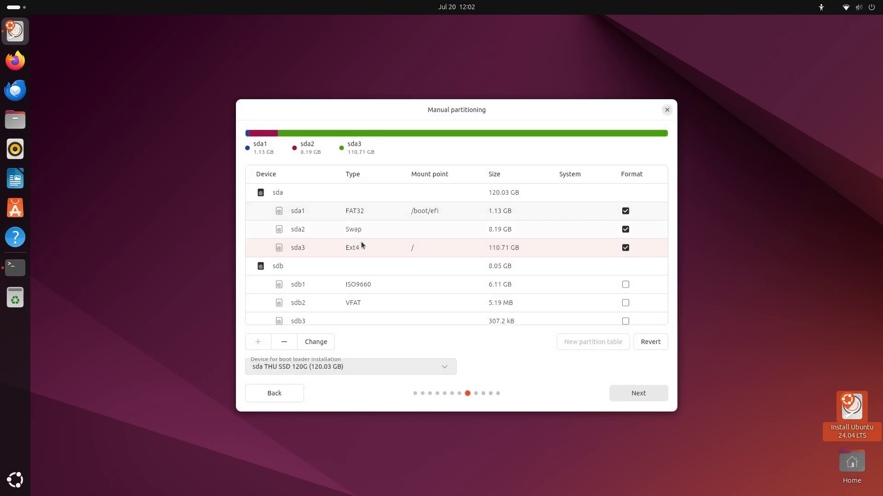
# Confirm the partition layout, account details and review summary to begin installing Ubuntu
pyautogui.click(642, 395)
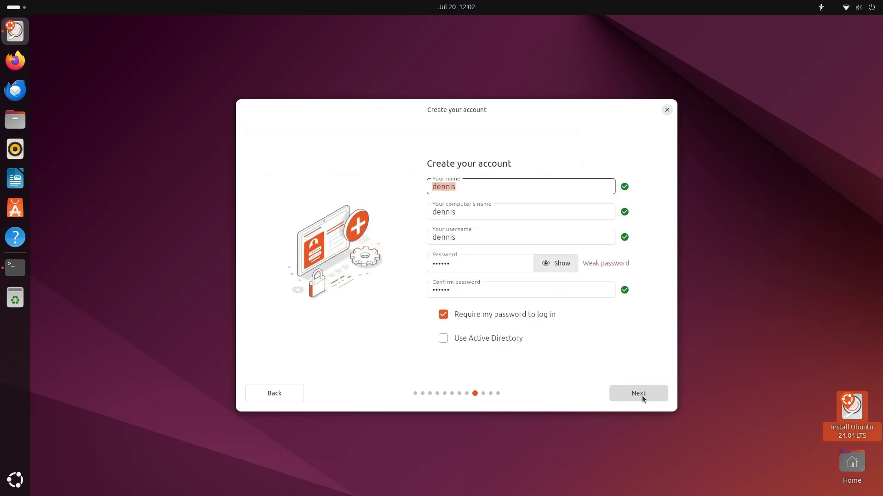
pyautogui.click(641, 395)
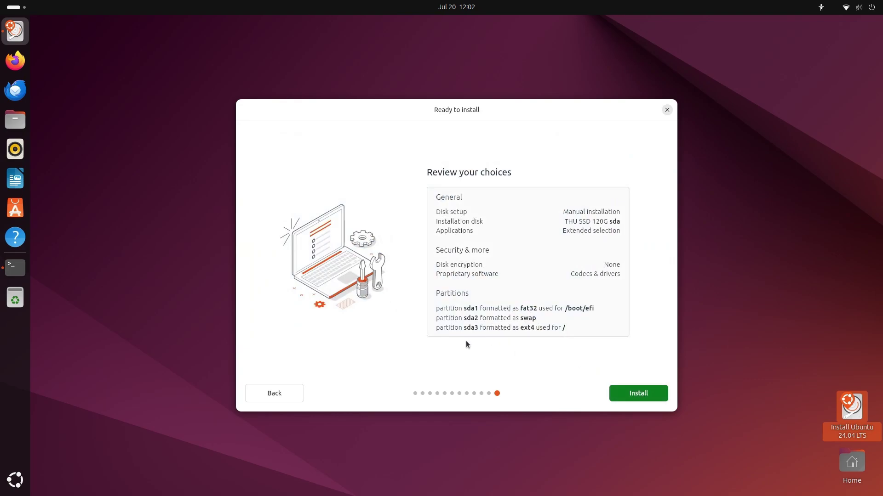
pyautogui.click(614, 391)
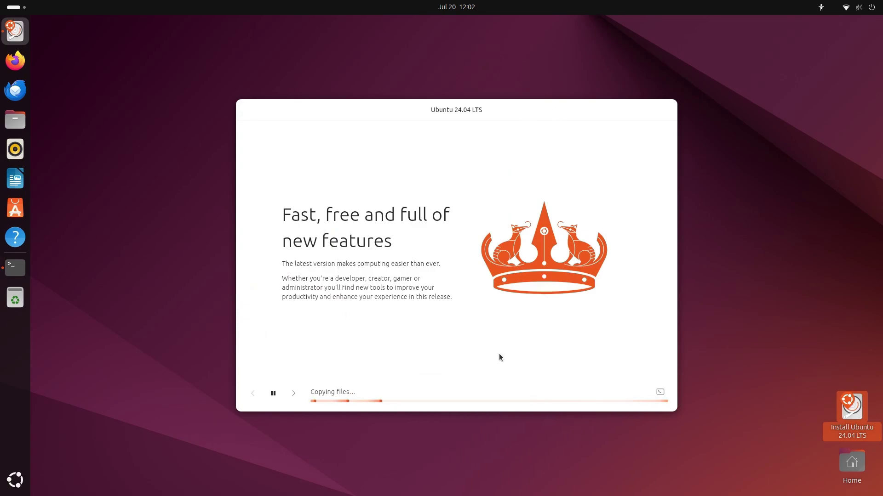
# Briefly show the installer log, then return to the slideshow and advance two slides
pyautogui.click(659, 393)
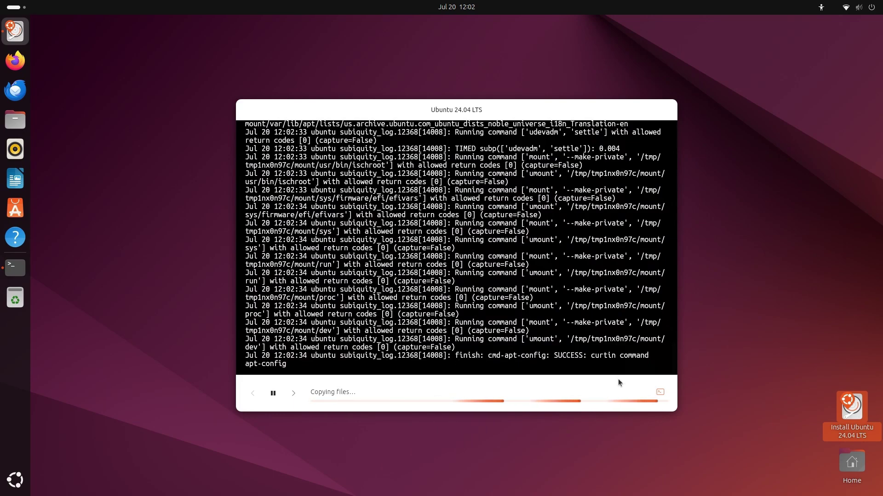
pyautogui.click(660, 392)
pyautogui.click(293, 393)
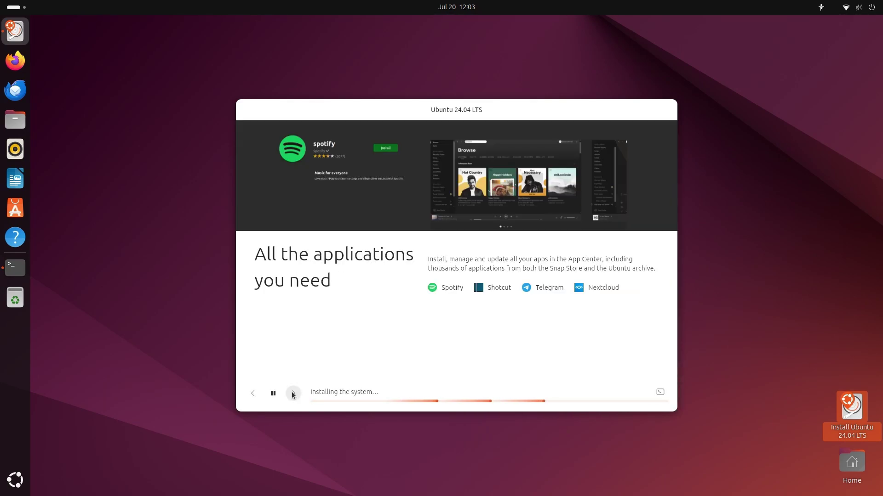
pyautogui.click(292, 393)
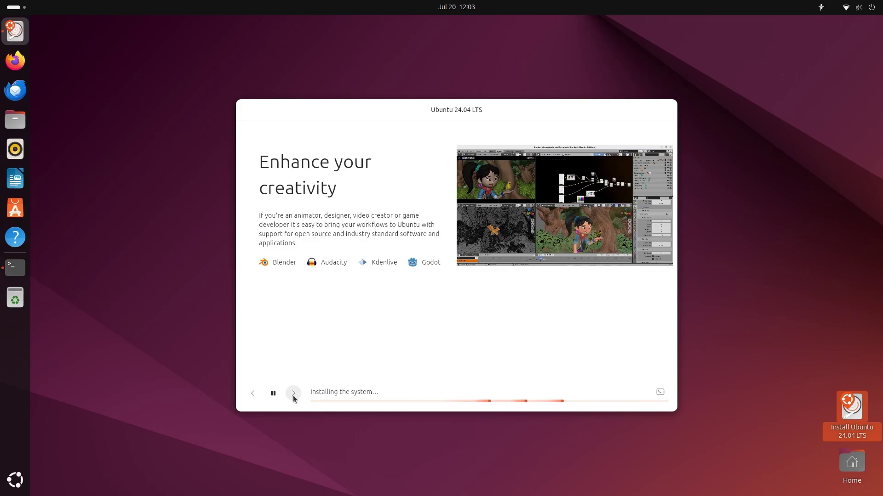
# Step through the gaming, security, productivity, accessibility and help slides, then show the installer log
pyautogui.click(294, 395)
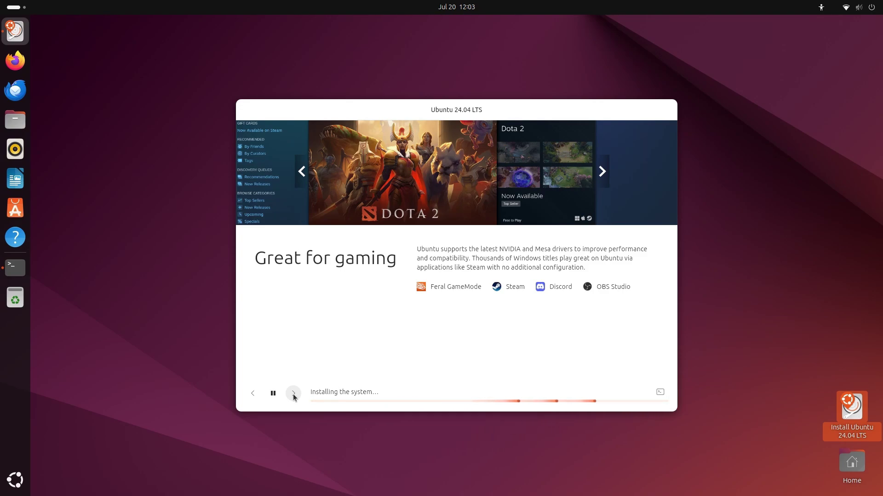
pyautogui.click(293, 394)
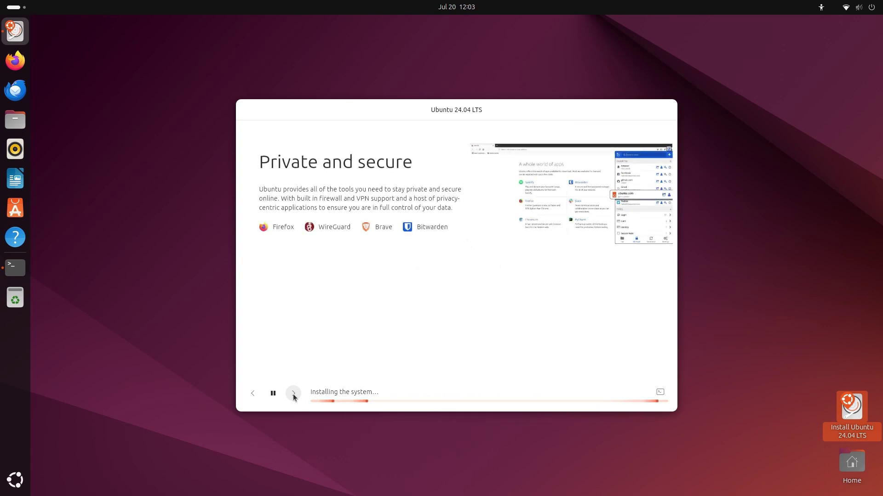
pyautogui.click(293, 394)
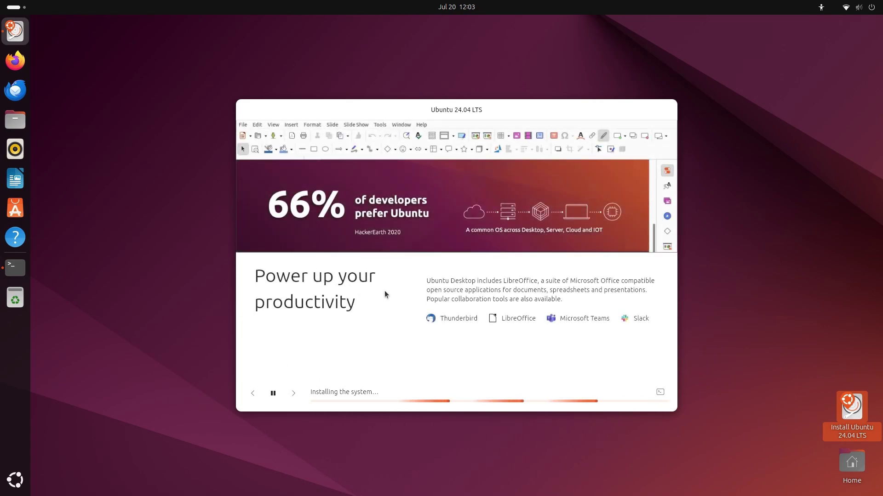
pyautogui.click(293, 393)
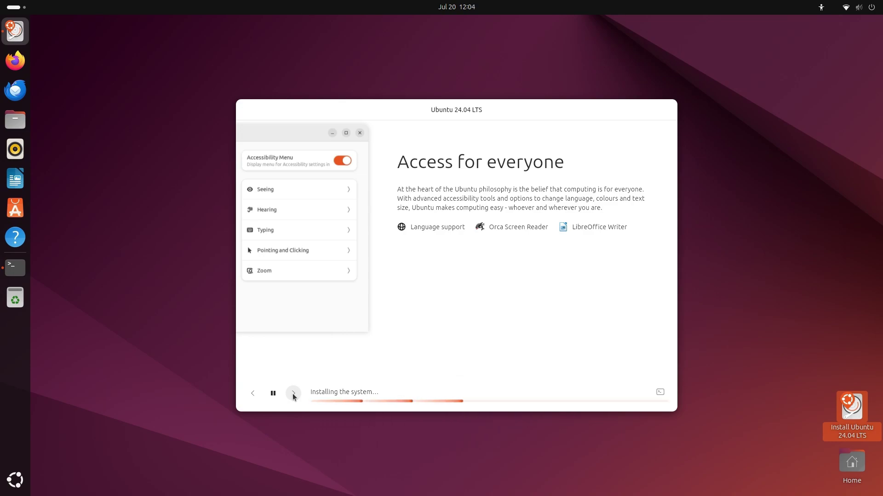
pyautogui.click(293, 393)
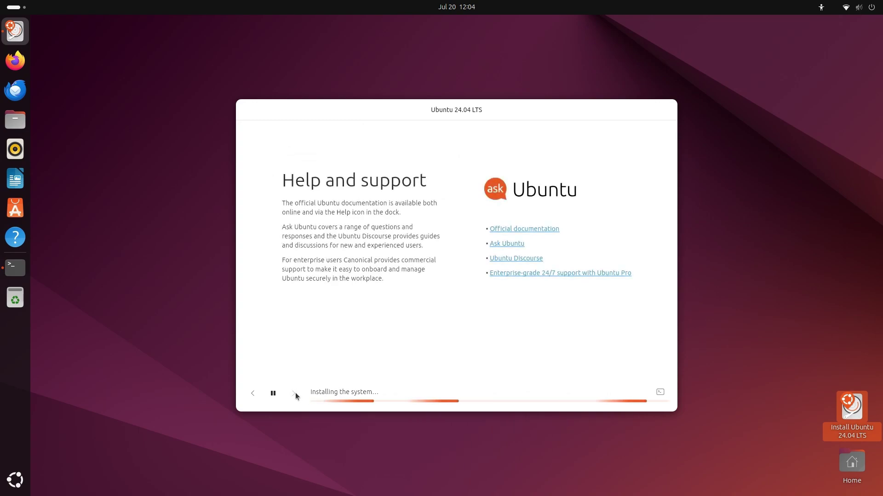
pyautogui.click(660, 393)
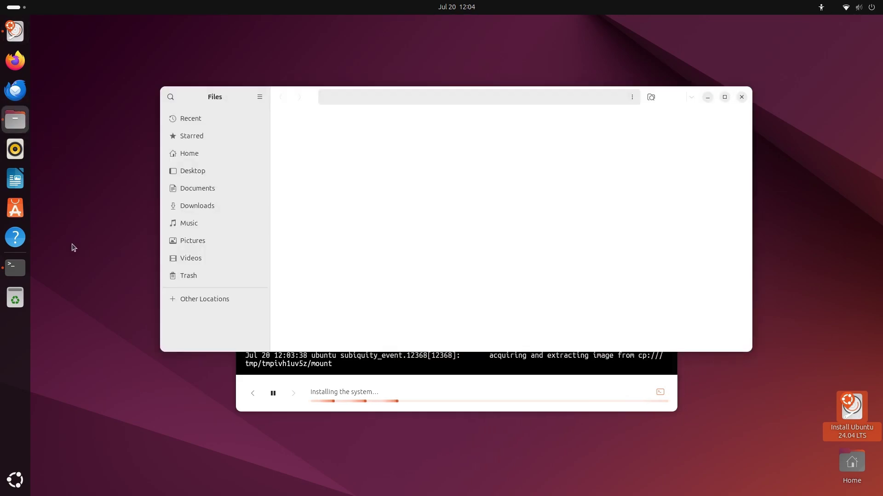
# Select the 29.9 MB Ubuntu-Install.mkv recording in the Home folder of Files
pyautogui.click(415, 281)
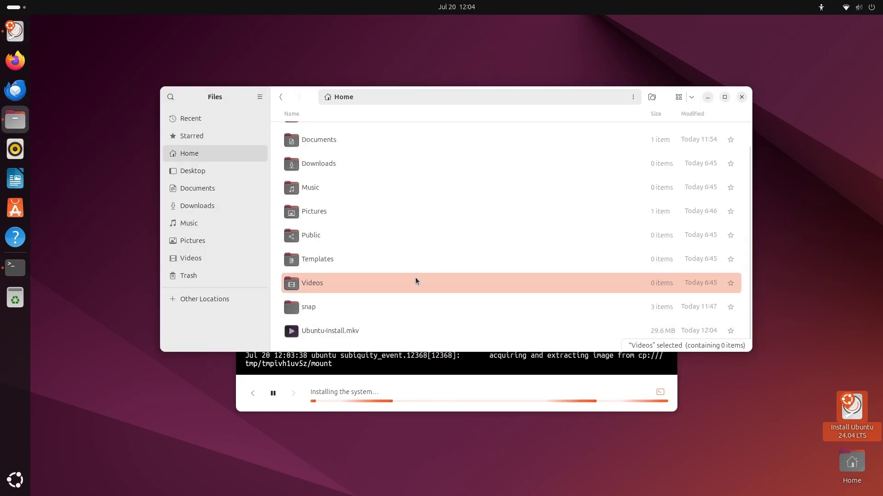
pyautogui.click(667, 338)
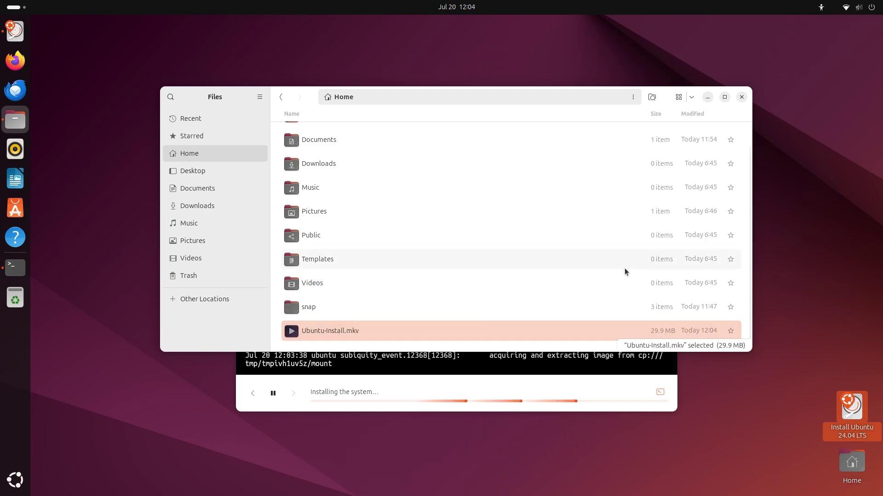
# Close Files, move the installer window up and to the right, and open the app grid
pyautogui.click(740, 98)
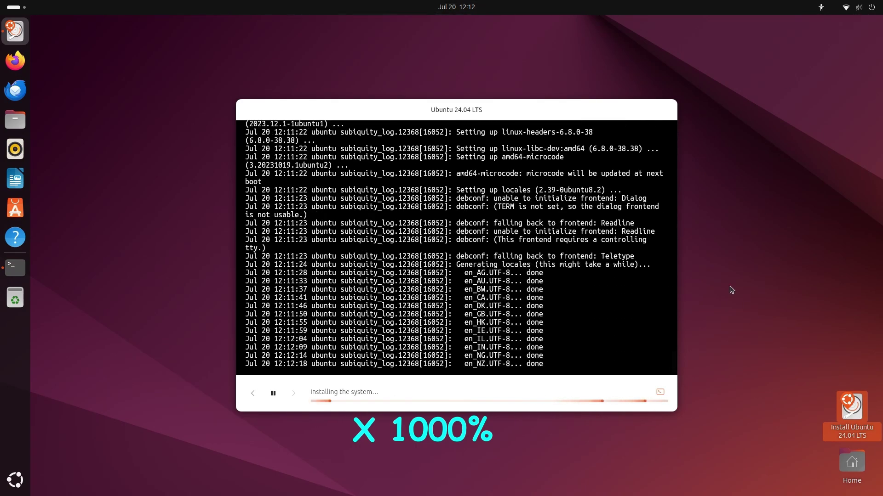
pyautogui.moveTo(457, 109); pyautogui.dragTo(510, 63)
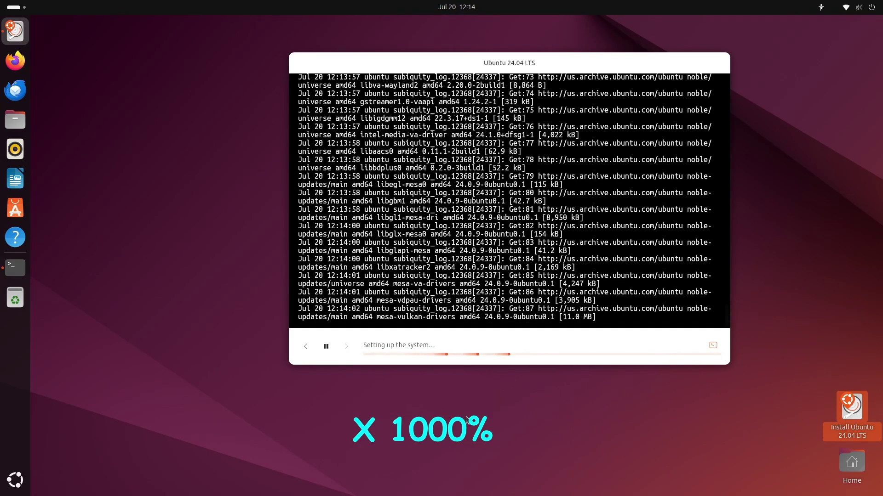
pyautogui.rightClick(346, 62)
pyautogui.click(103, 299)
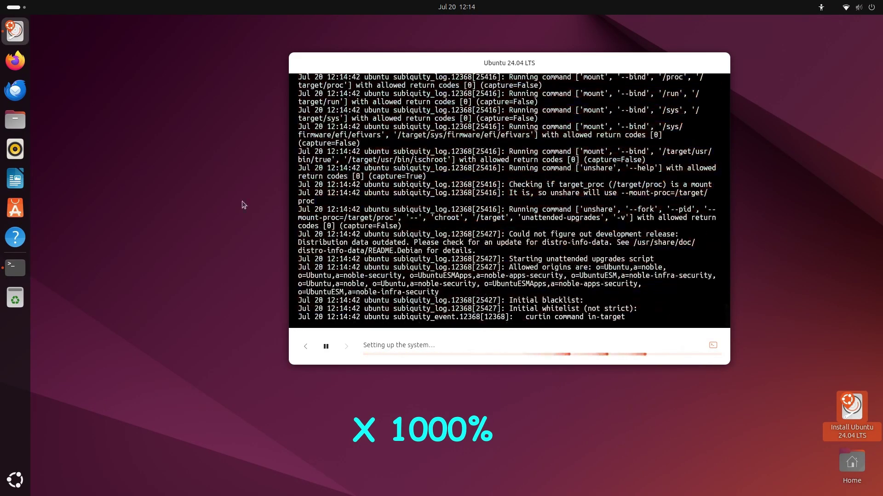
pyautogui.scroll(3, 521, 168)
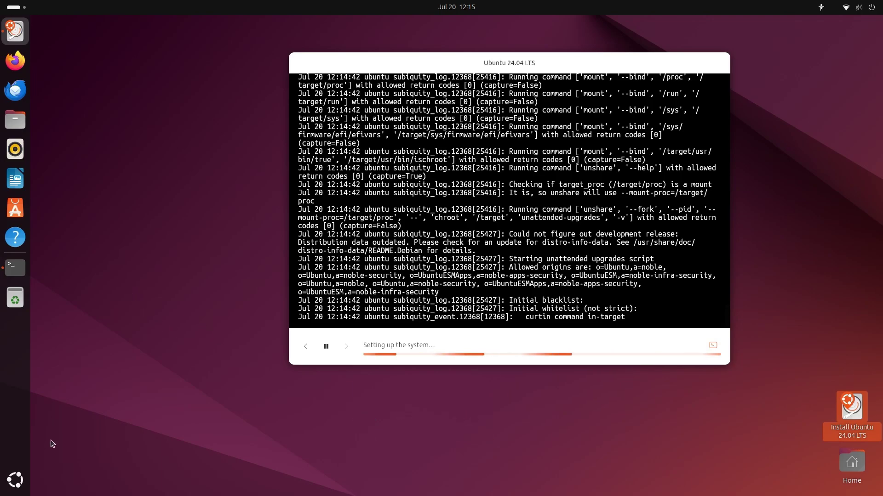
pyautogui.click(15, 480)
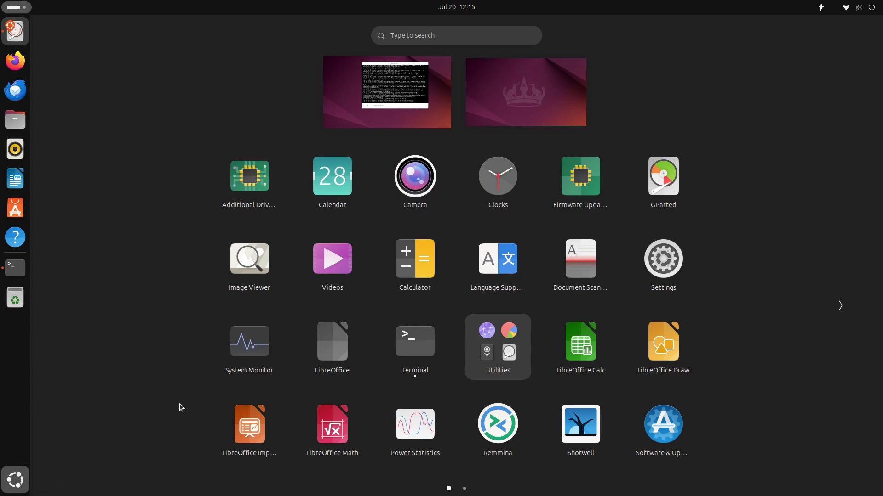
# Launch System Monitor from the app grid, then search 'disk' and open Disks
pyautogui.click(269, 310)
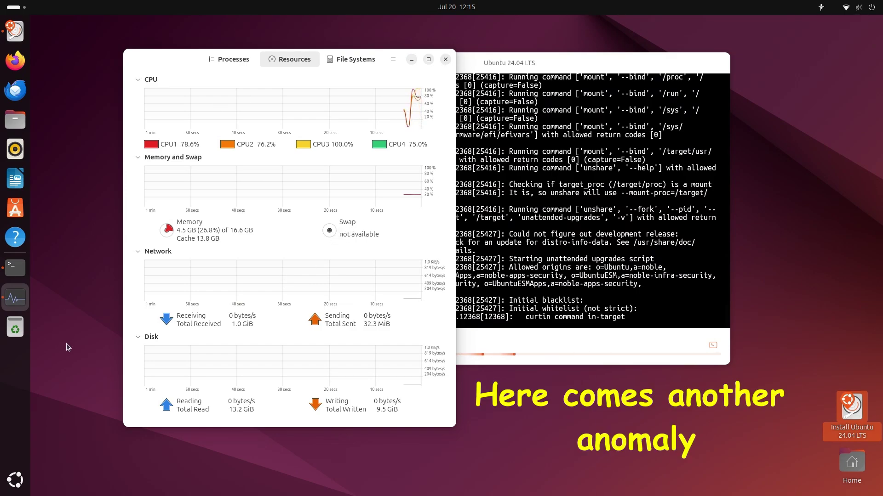
pyautogui.click(14, 483)
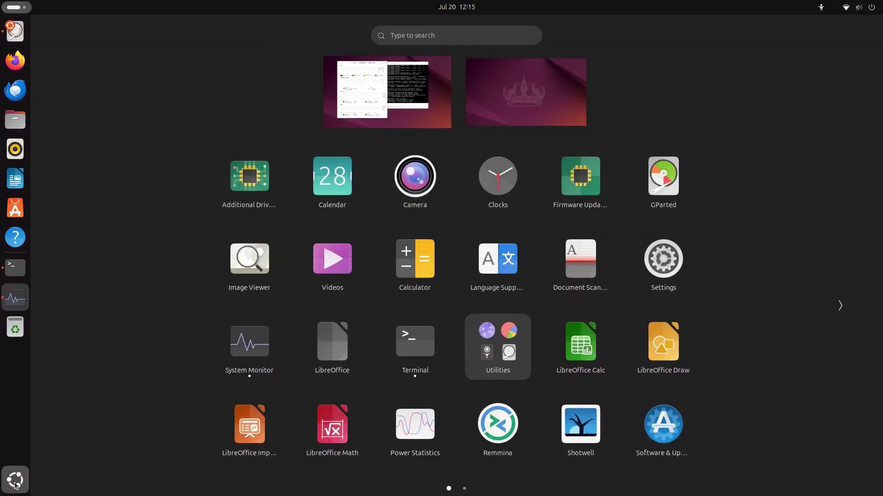
pyautogui.write('disk')
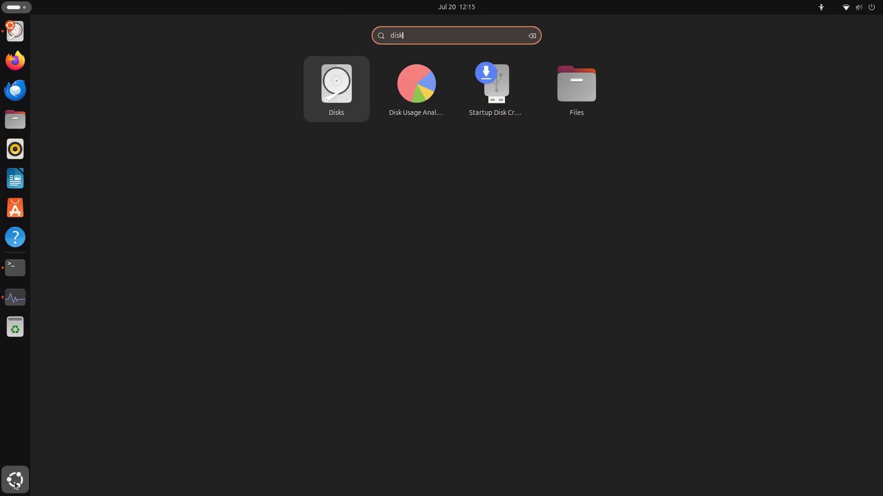
pyautogui.click(328, 97)
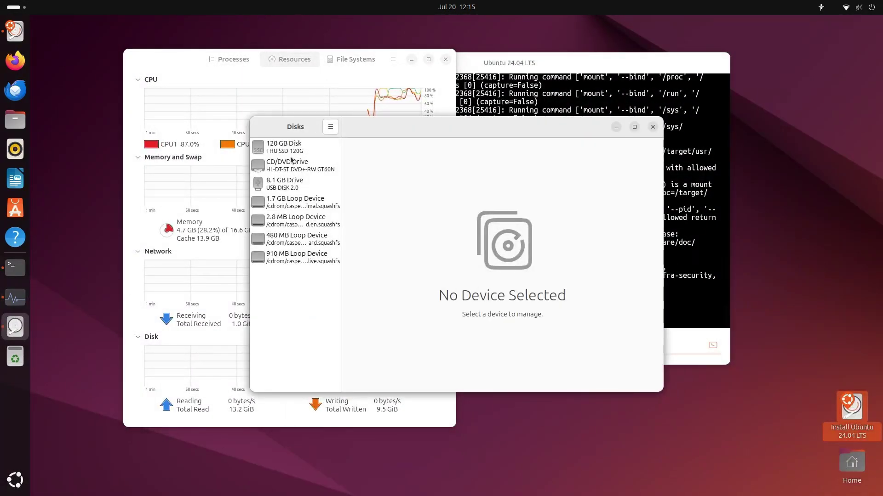
# Activate the 8.2 GB swap partition on the 120 GB disk, then close Disks and System Monitor
pyautogui.click(289, 152)
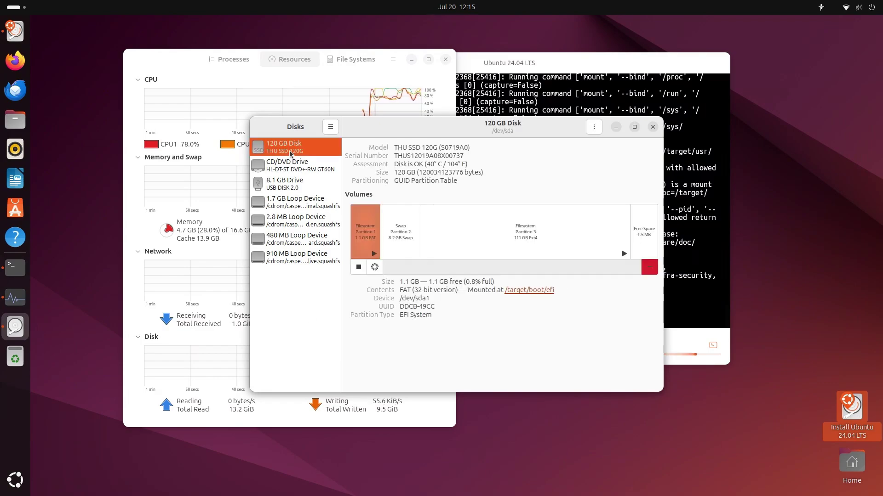
pyautogui.click(406, 235)
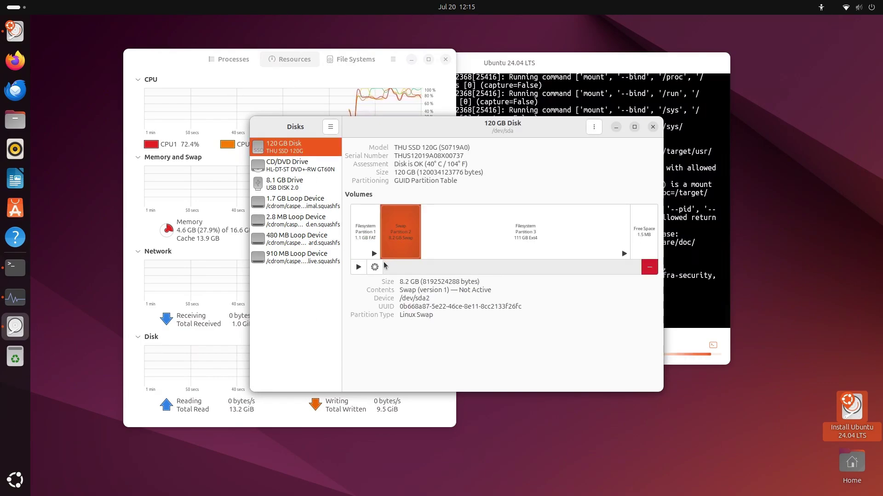
pyautogui.click(359, 269)
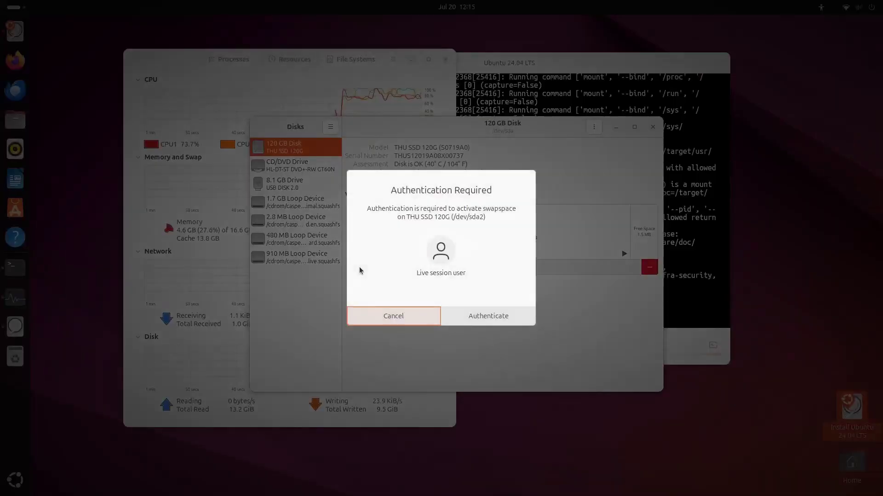
pyautogui.click(472, 314)
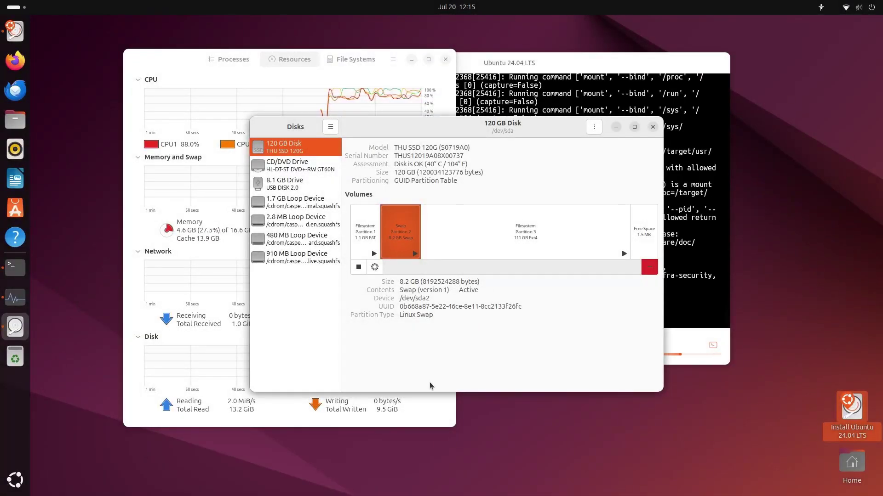
pyautogui.click(651, 127)
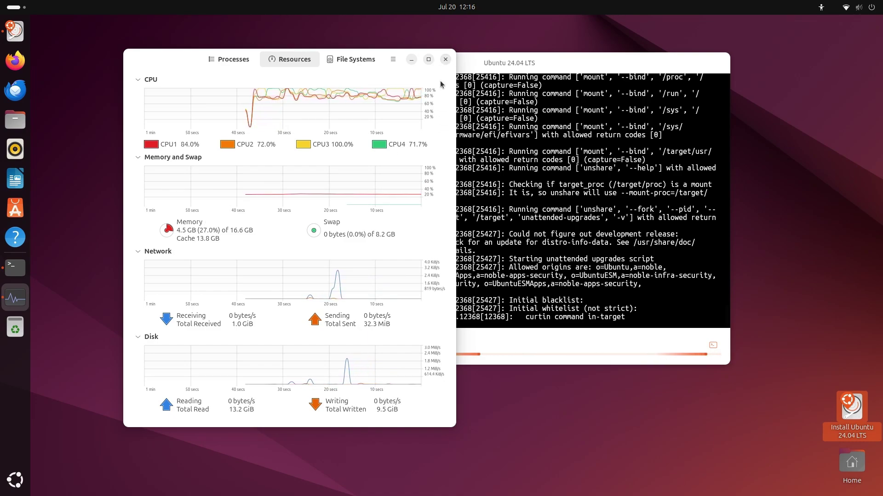
pyautogui.click(445, 59)
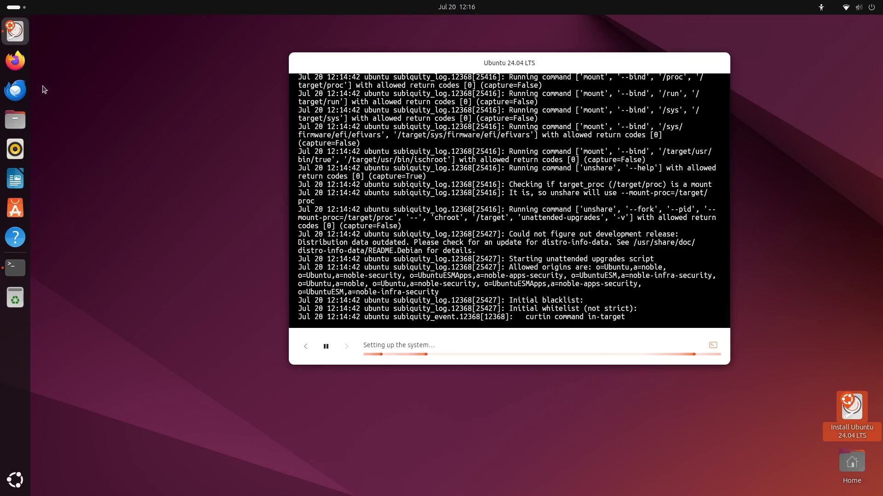
pyautogui.click(26, 10)
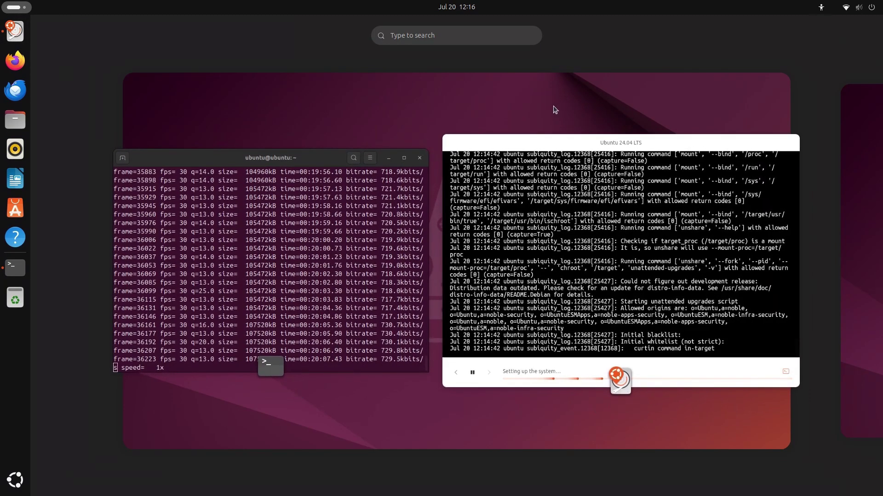
pyautogui.click(555, 109)
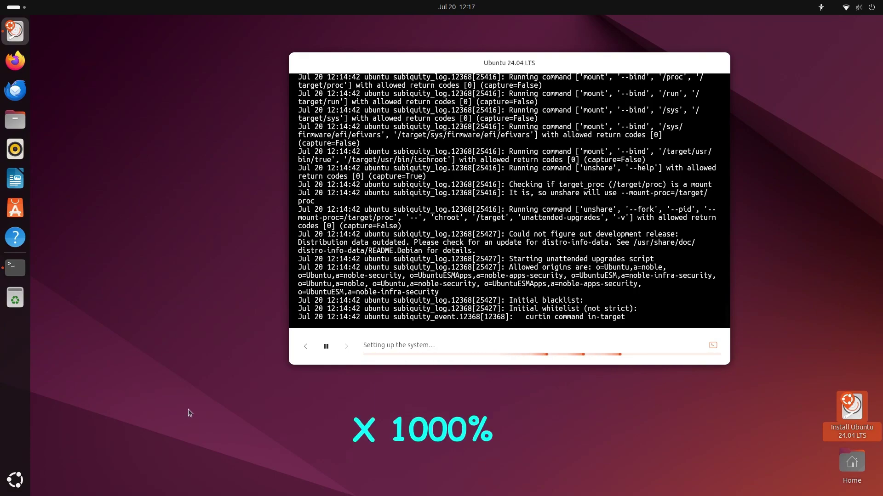
pyautogui.moveTo(509, 234); pyautogui.dragTo(681, 234)
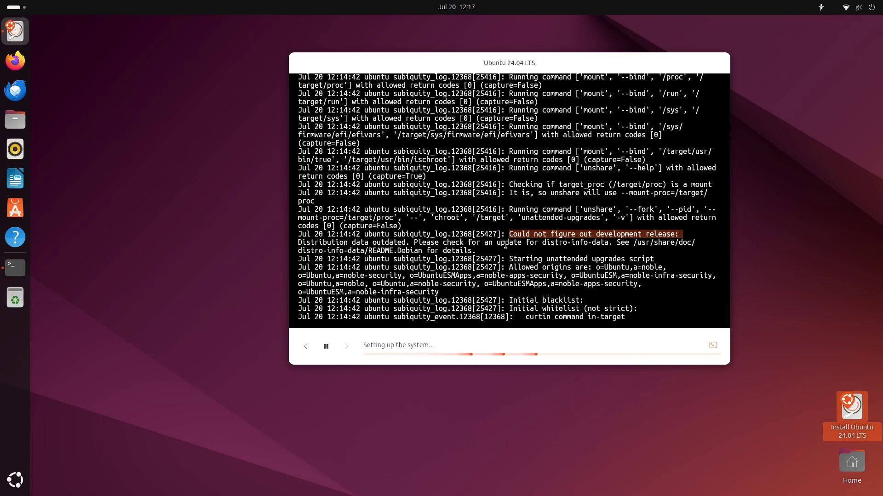
pyautogui.moveTo(619, 243); pyautogui.dragTo(479, 251)
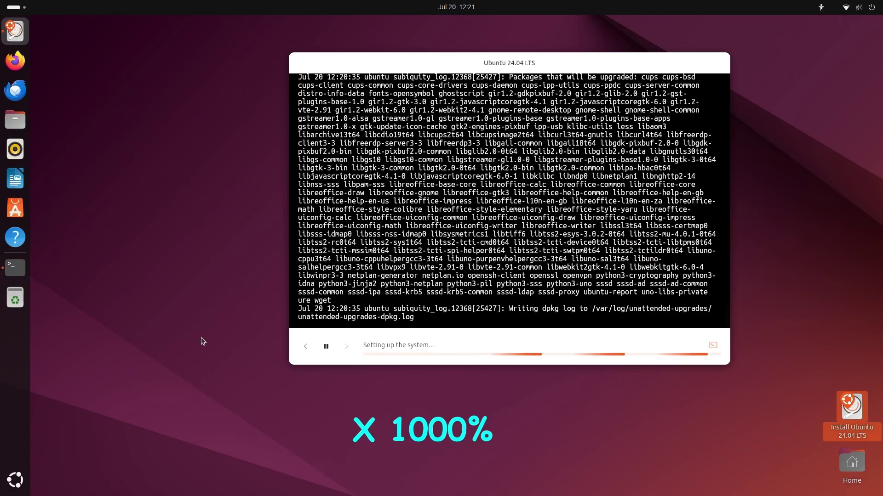
pyautogui.scroll(2, 440, 201)
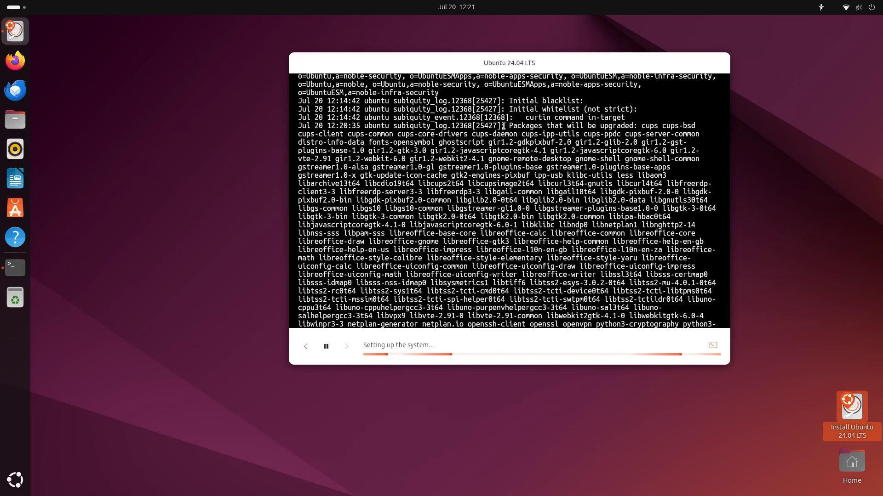
pyautogui.moveTo(508, 126); pyautogui.dragTo(637, 127)
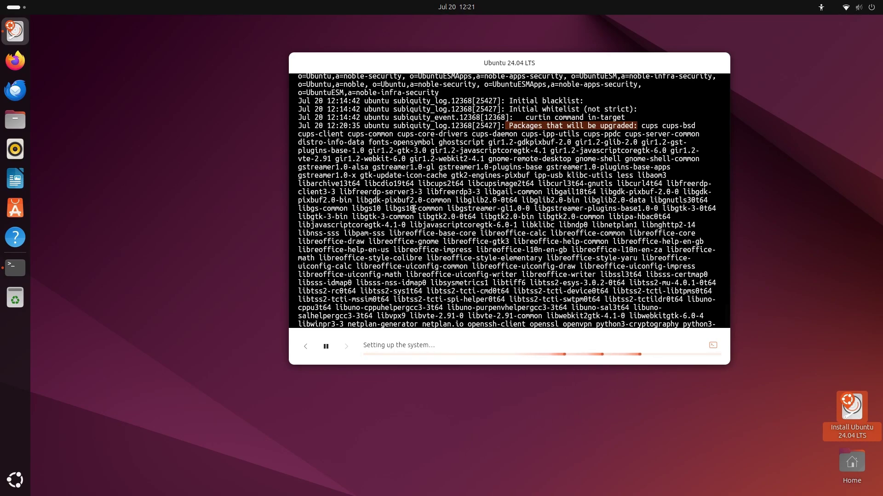
pyautogui.scroll(-2, 429, 229)
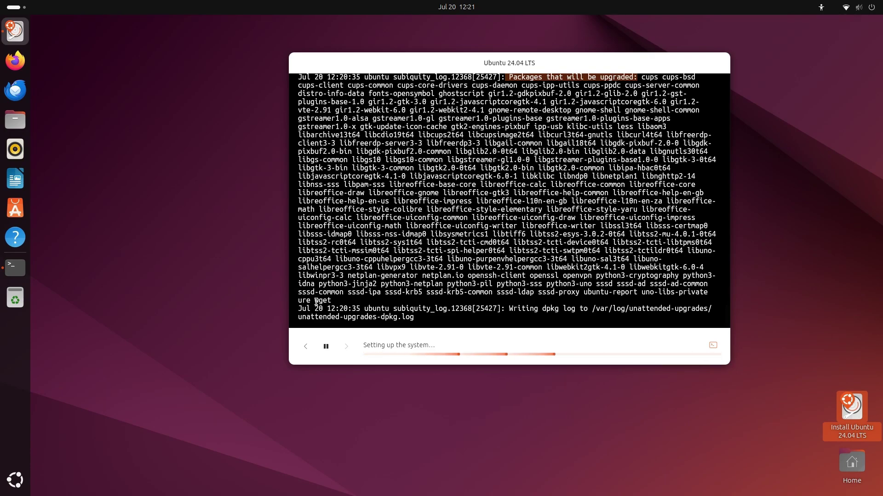
pyautogui.moveTo(314, 302); pyautogui.dragTo(329, 301)
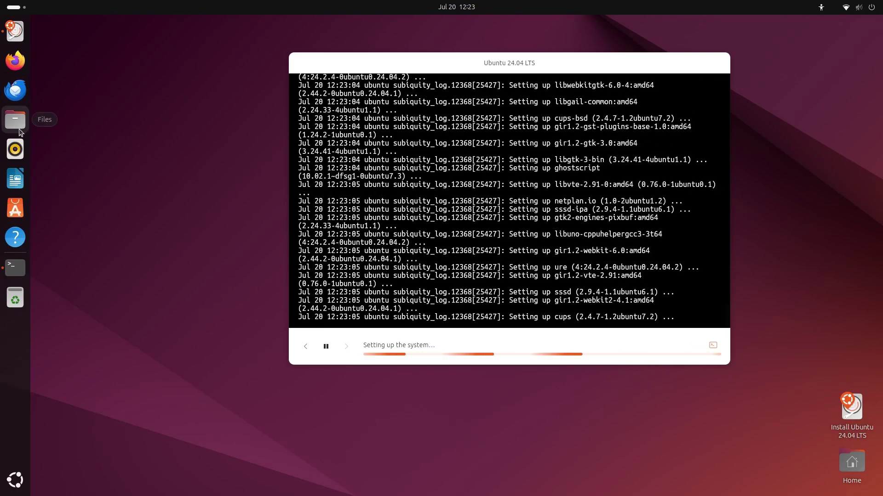
# Open Files on the Home folder and shrink and reposition its window
pyautogui.click(16, 120)
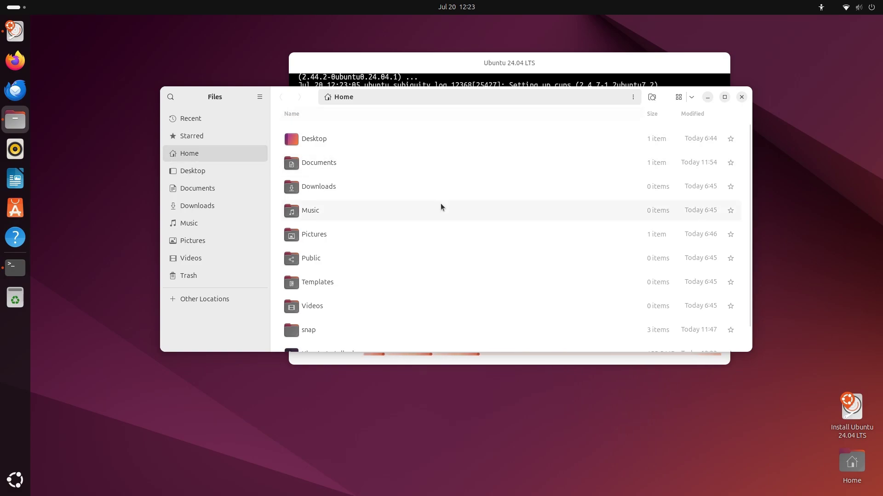
pyautogui.click(260, 98)
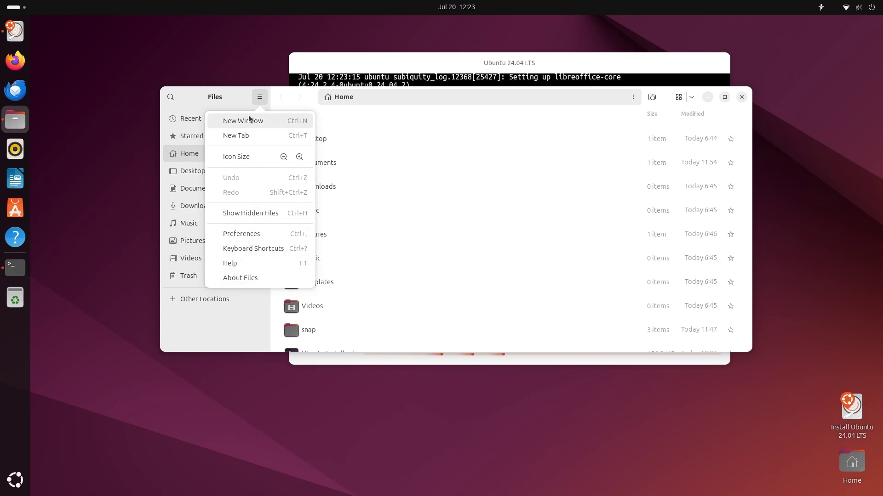
pyautogui.click(243, 102)
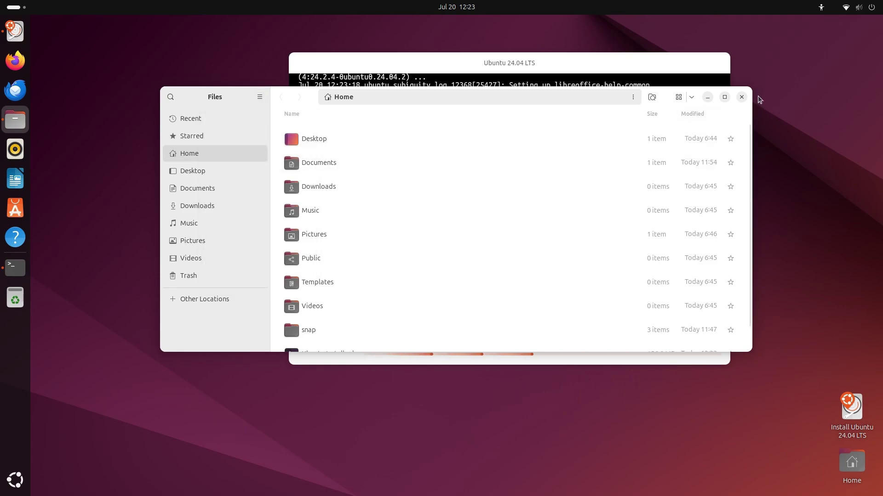
pyautogui.moveTo(752, 87); pyautogui.dragTo(540, 56)
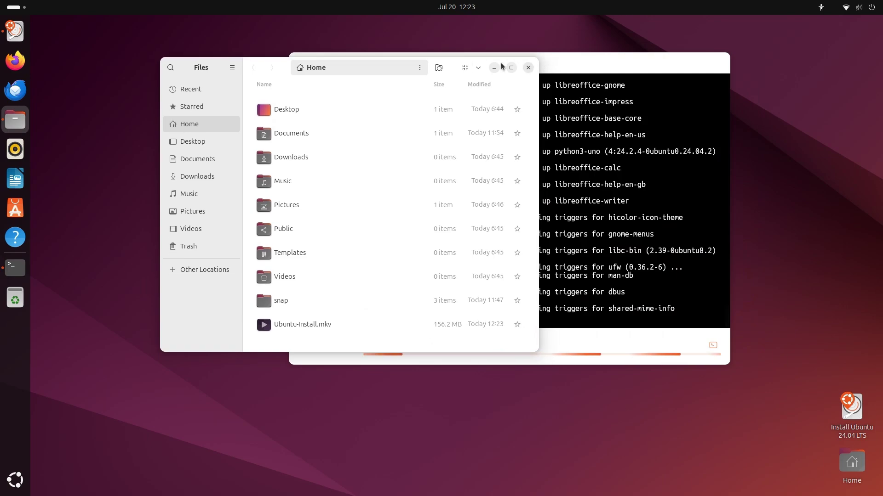
pyautogui.moveTo(455, 68); pyautogui.dragTo(441, 128)
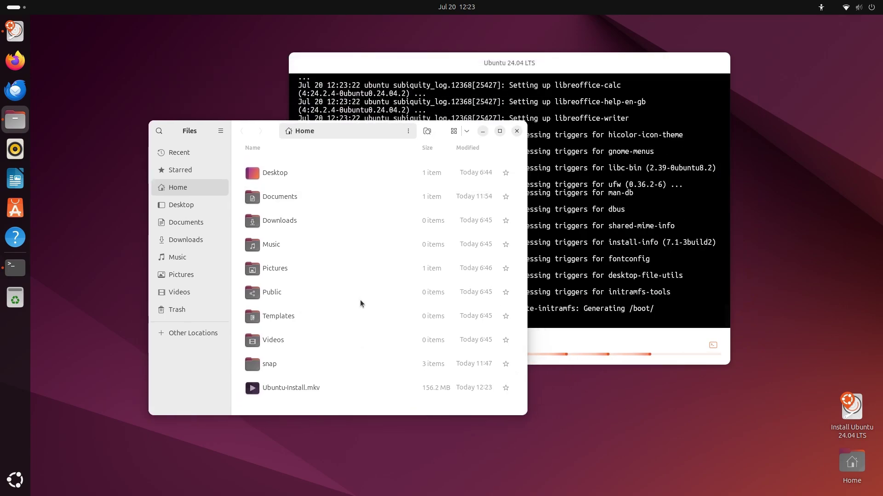
# Create a new folder named 'Ubuntu Install 7-2024' in Home
pyautogui.rightClick(302, 407)
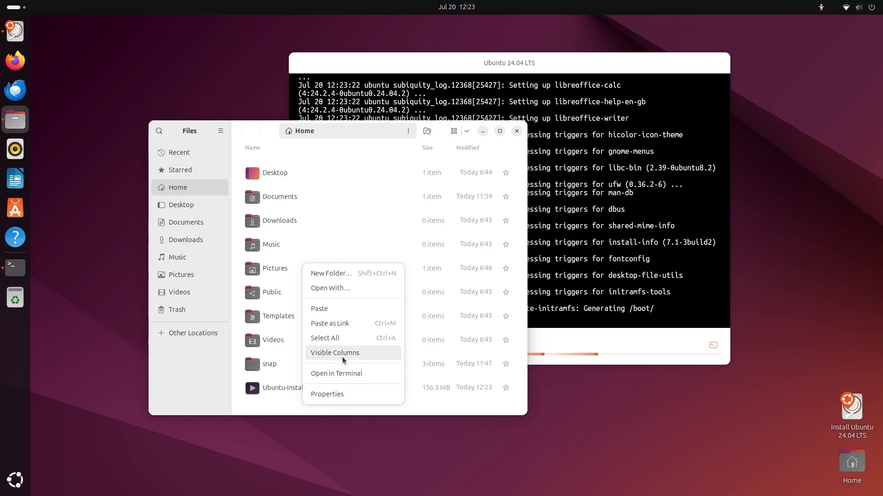
pyautogui.click(365, 275)
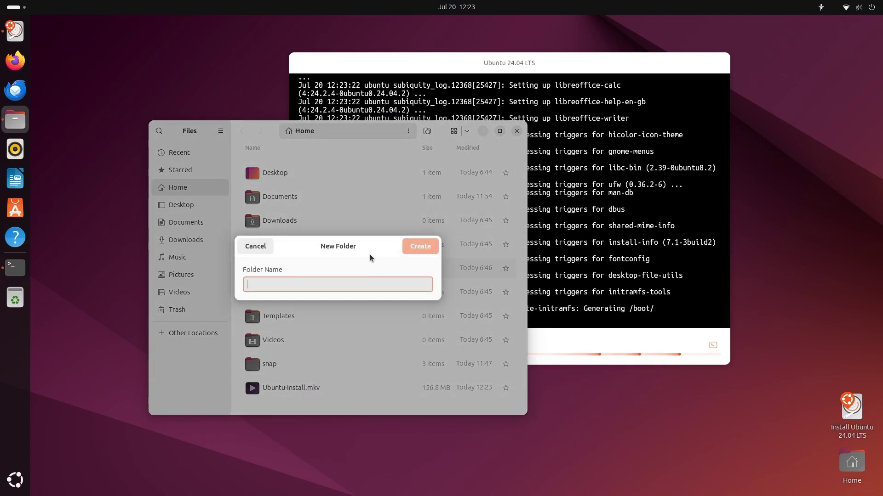
pyautogui.write('Ubu')
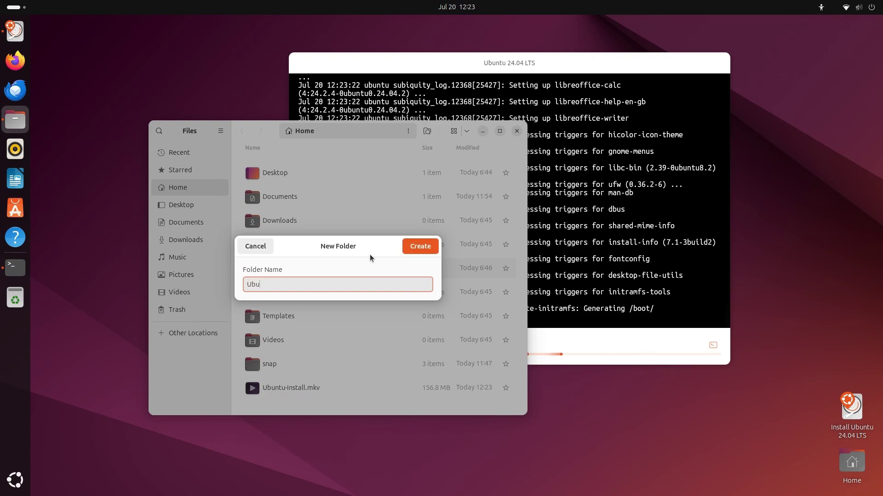
pyautogui.write('ntu Install')
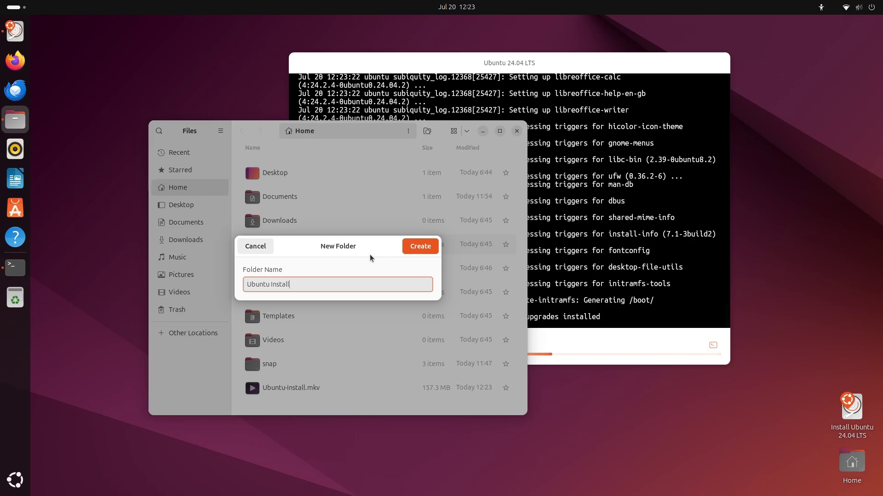
pyautogui.write(' 7')
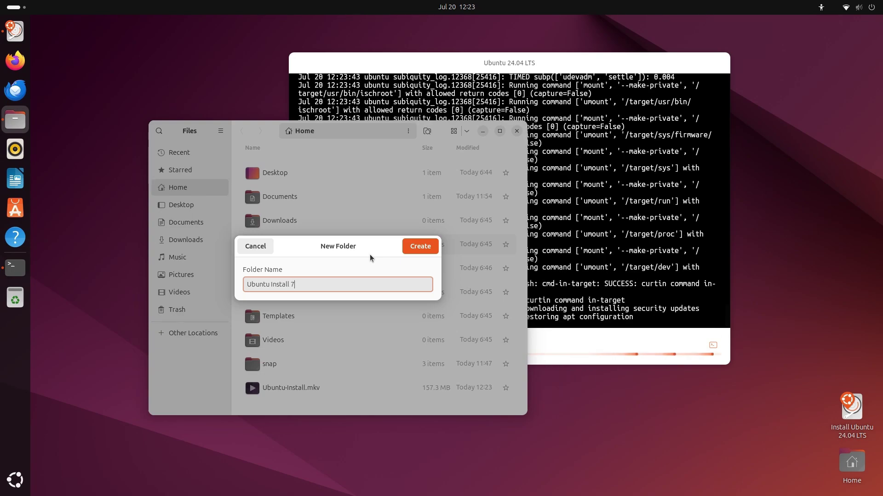
pyautogui.write('-2024')
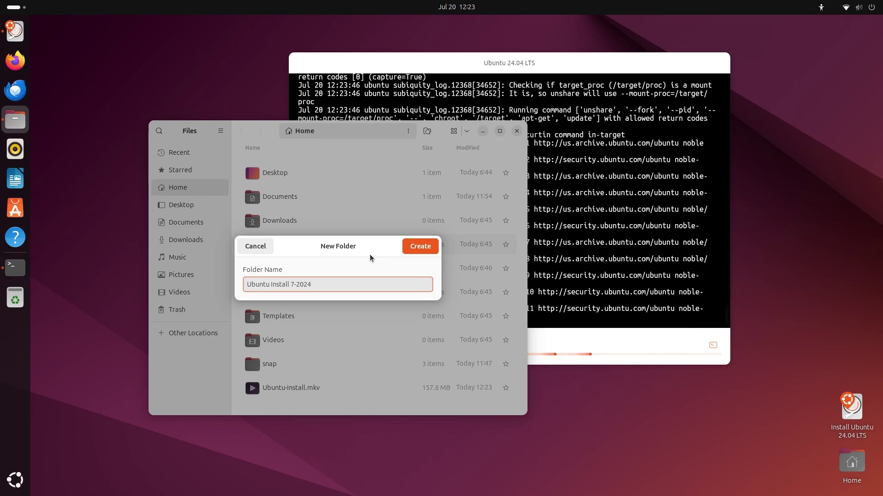
pyautogui.click(429, 247)
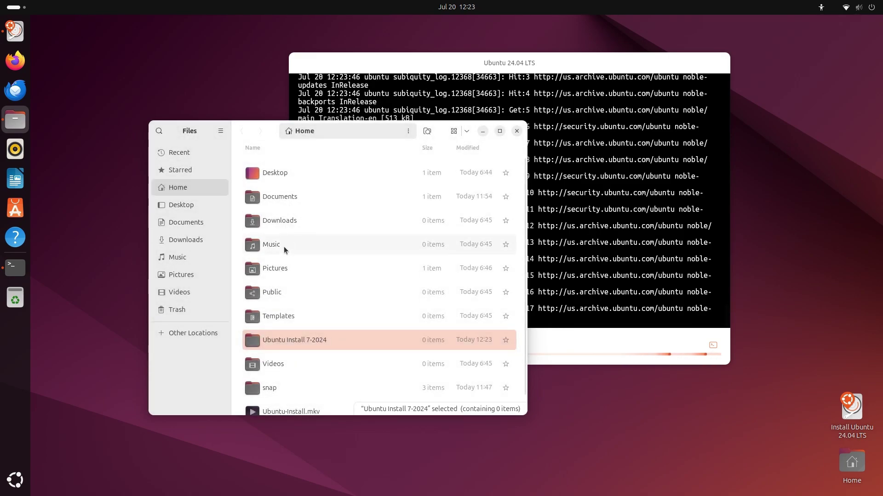
# Copy the Screenshots folder from Pictures
pyautogui.click(283, 269)
pyautogui.doubleClick(282, 269)
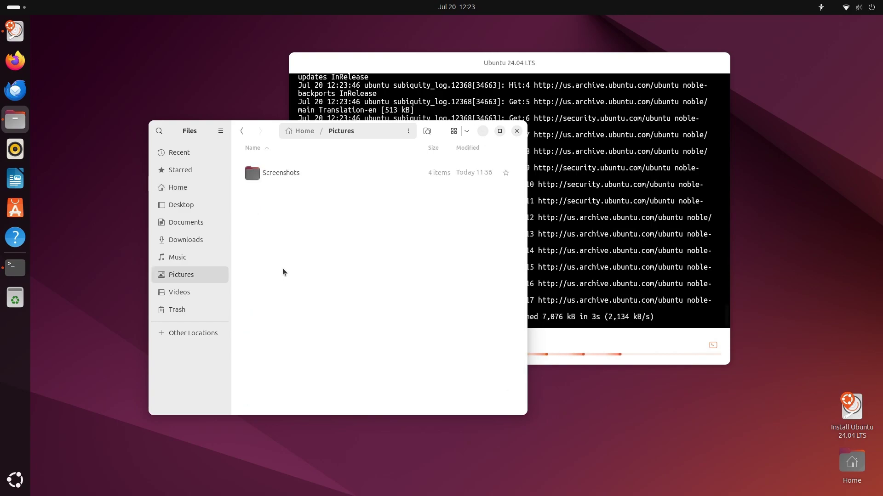
pyautogui.doubleClick(294, 176)
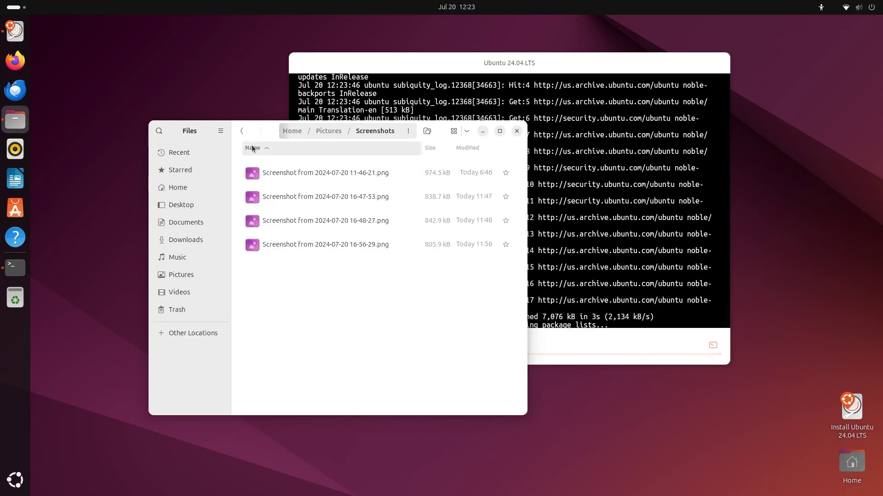
pyautogui.click(243, 131)
pyautogui.rightClick(314, 177)
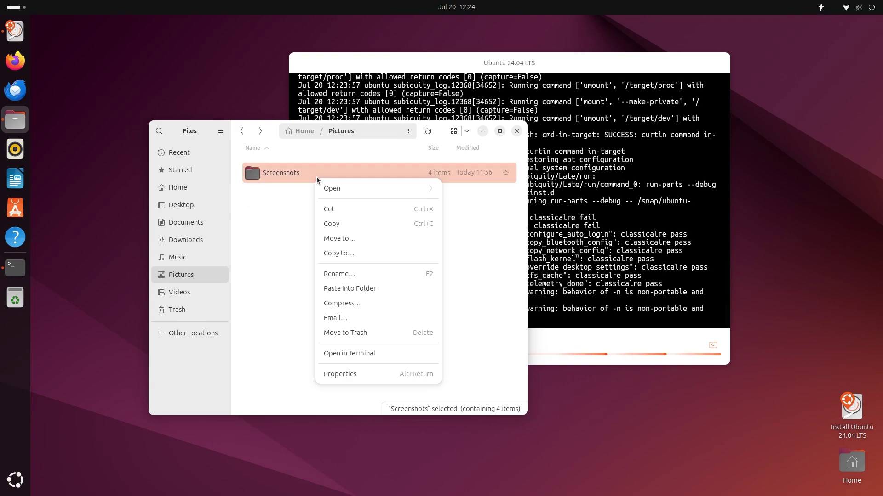
pyautogui.click(366, 224)
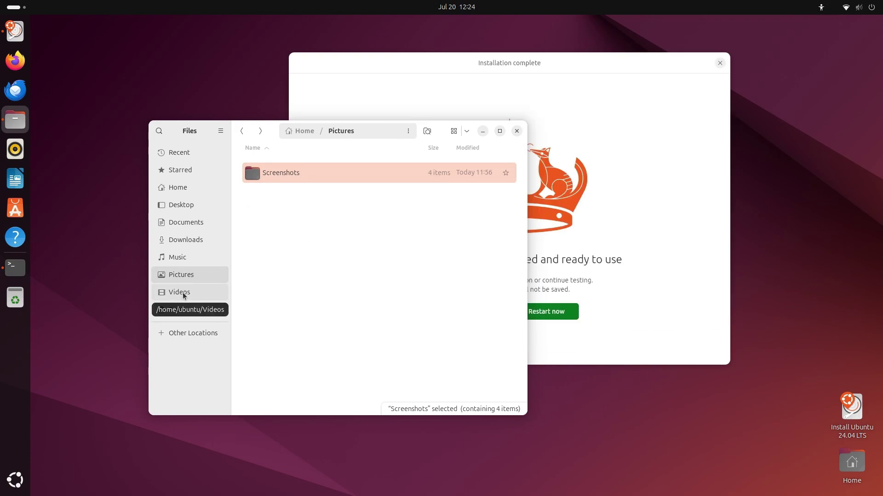
# Paste the Screenshots folder into Ubuntu Install 7-2024
pyautogui.click(181, 191)
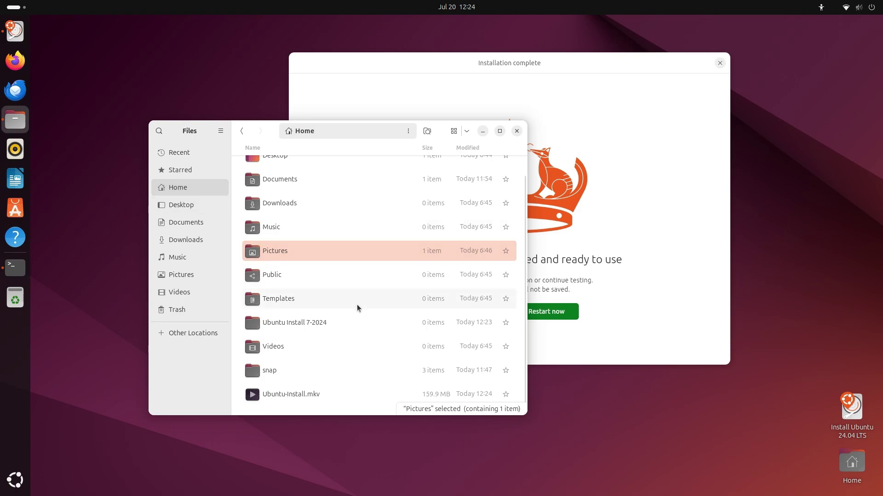
pyautogui.doubleClick(324, 321)
pyautogui.rightClick(318, 244)
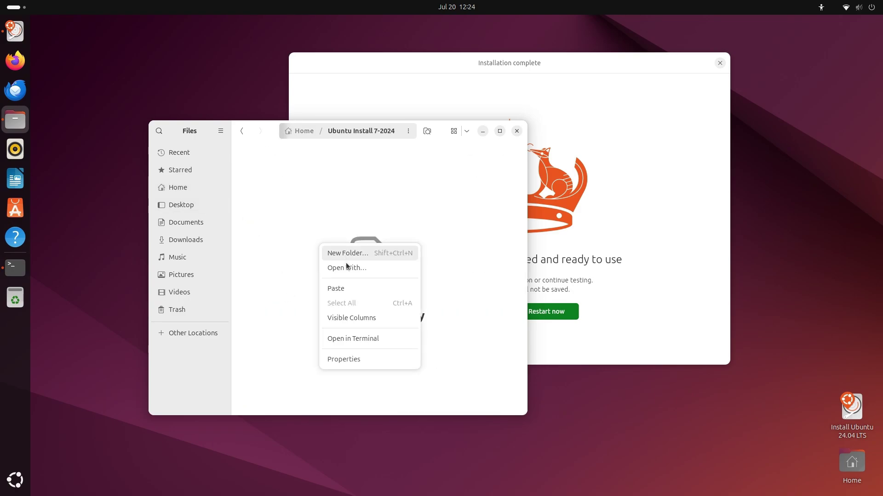
pyautogui.click(338, 289)
# Close Files, choose Continue testing on the completion dialog, and restore the recording terminal
pyautogui.click(516, 131)
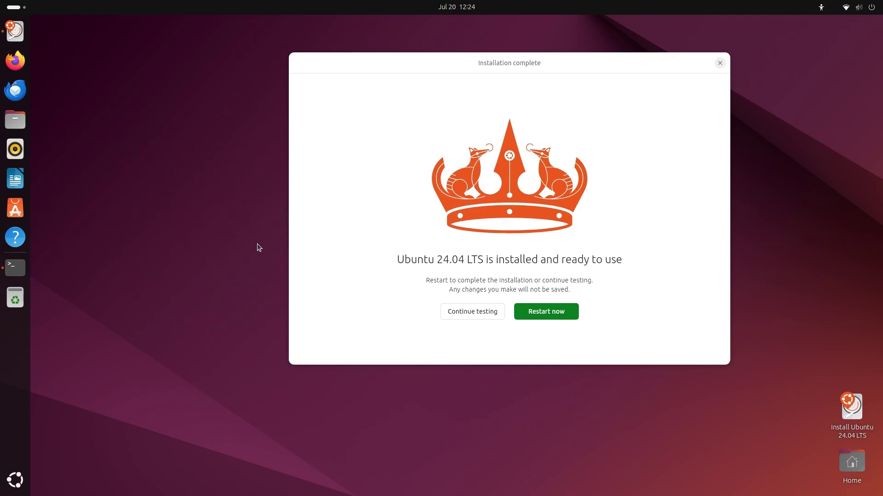
pyautogui.click(476, 313)
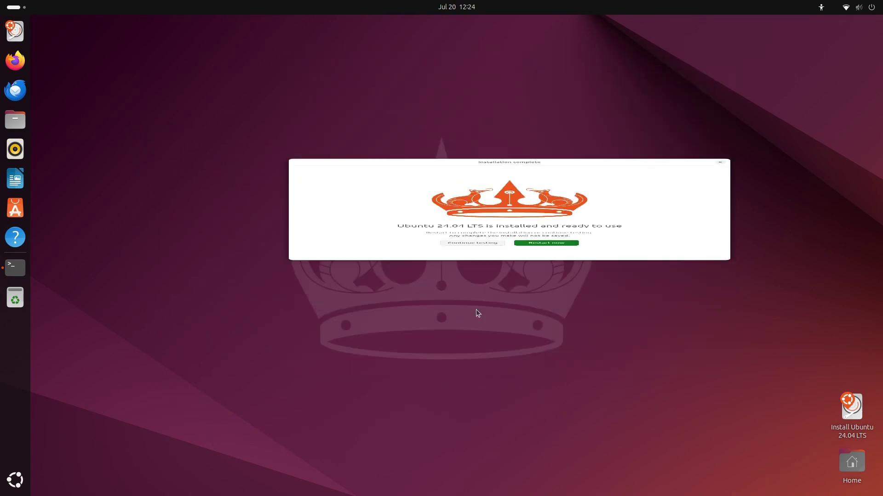
pyautogui.click(15, 268)
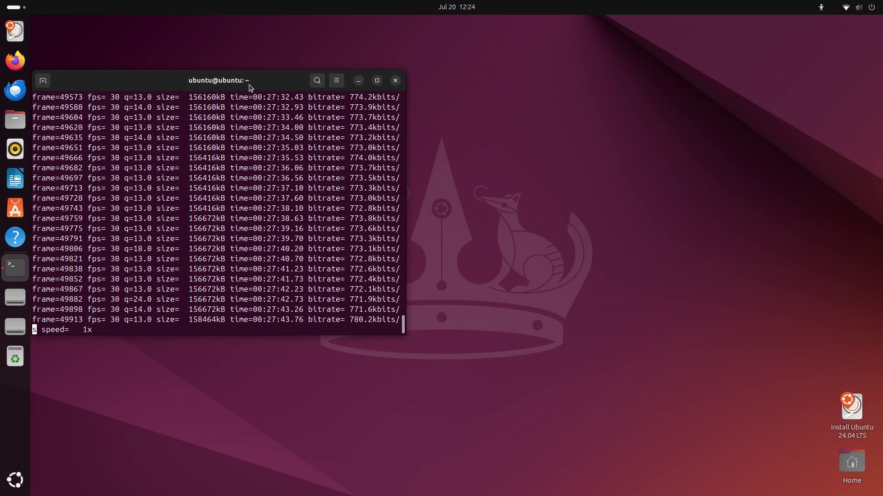
# Move the recording terminal right, minimise it, and select the Screencast ffmpeg command in the notes
pyautogui.moveTo(244, 95); pyautogui.dragTo(608, 92)
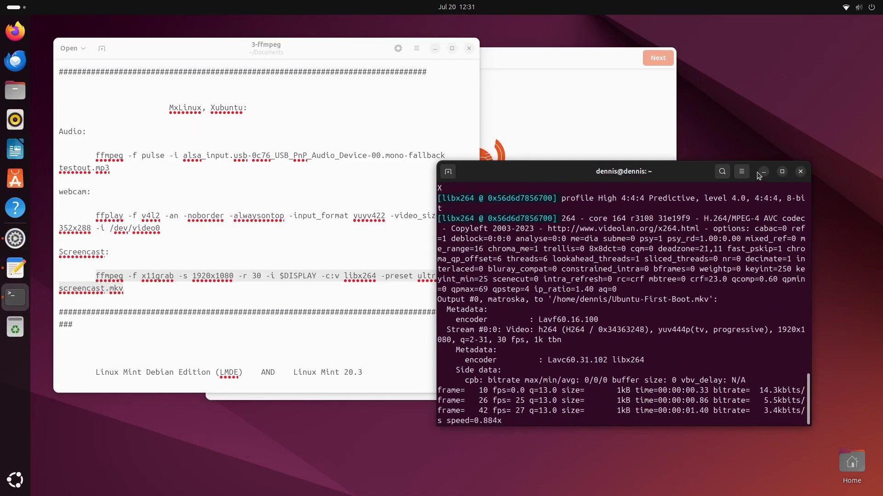
pyautogui.click(763, 172)
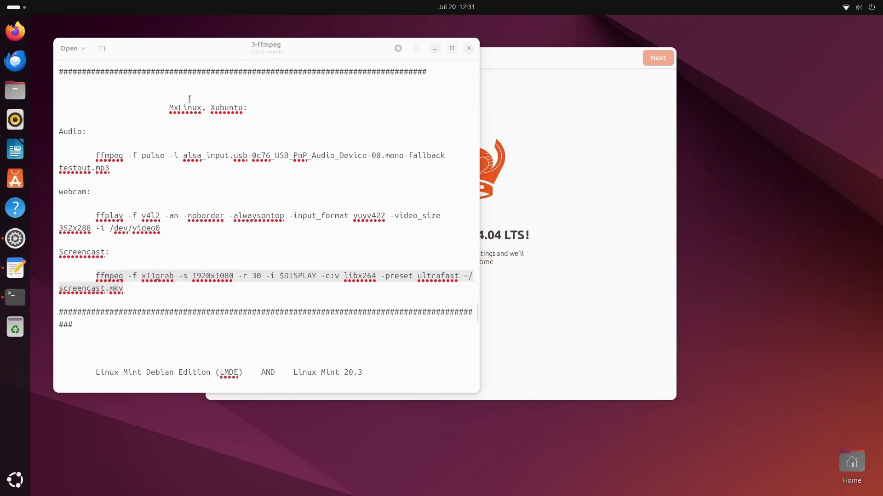
pyautogui.moveTo(93, 277); pyautogui.dragTo(125, 290)
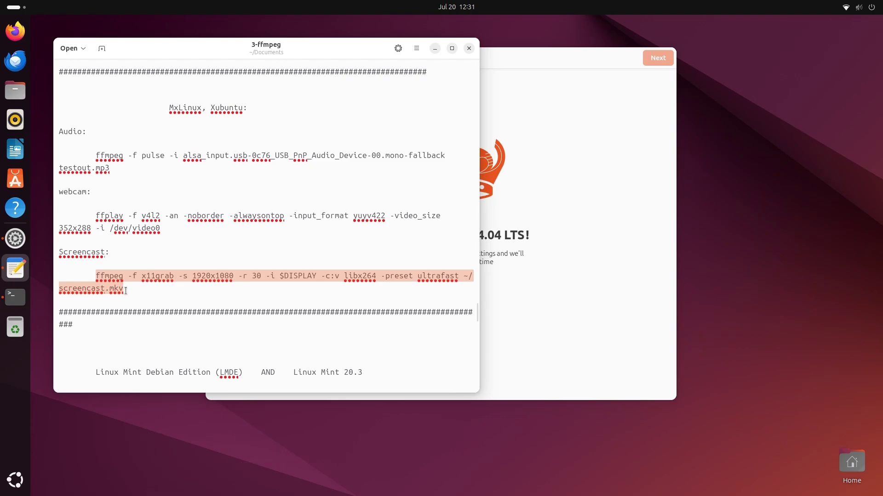
# Close the ffmpeg notes, reposition the Welcome window, and advance past the Ubuntu Pro step
pyautogui.click(468, 49)
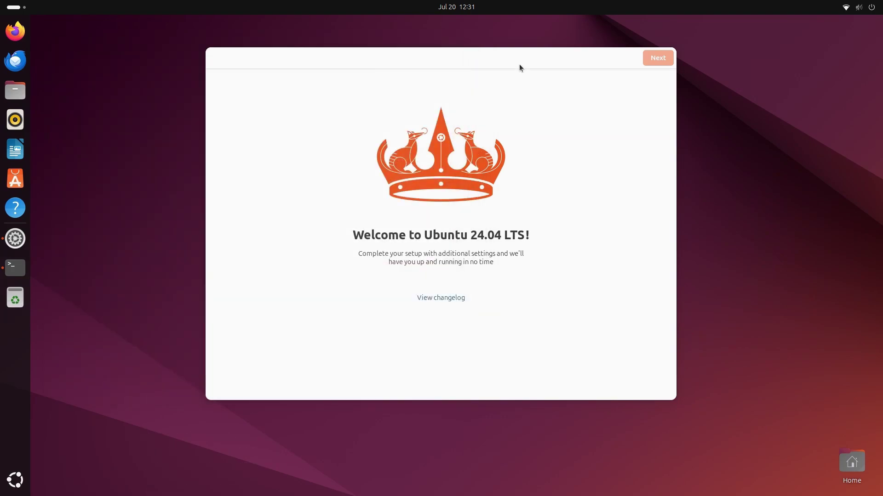
pyautogui.moveTo(519, 65)
pyautogui.mouseDown()
pyautogui.moveTo(466, 71)
pyautogui.moveTo(505, 57)
pyautogui.mouseUp()
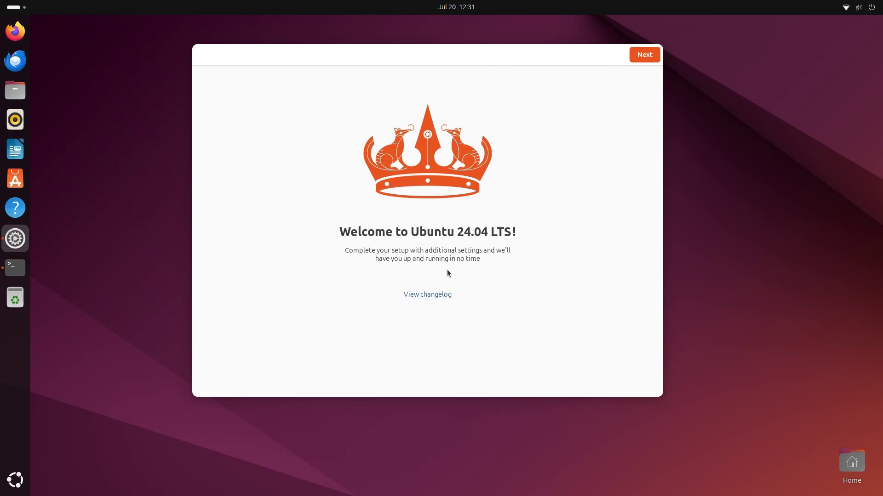
pyautogui.click(645, 55)
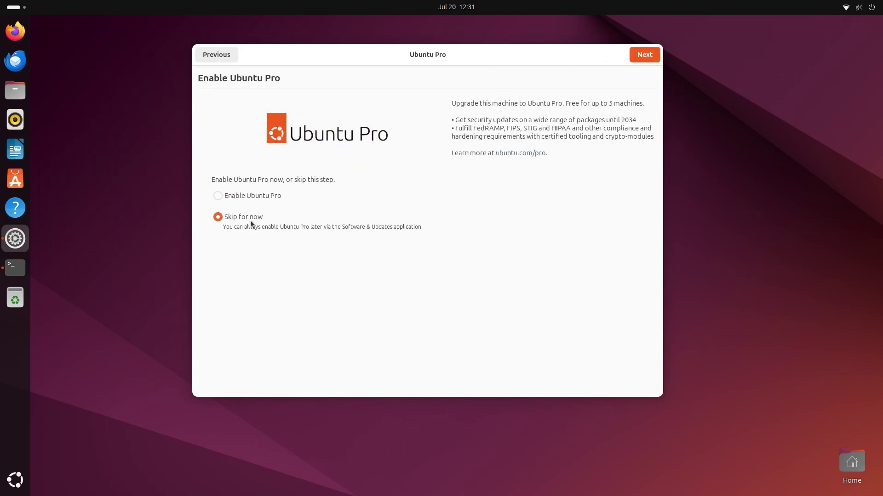
pyautogui.click(652, 54)
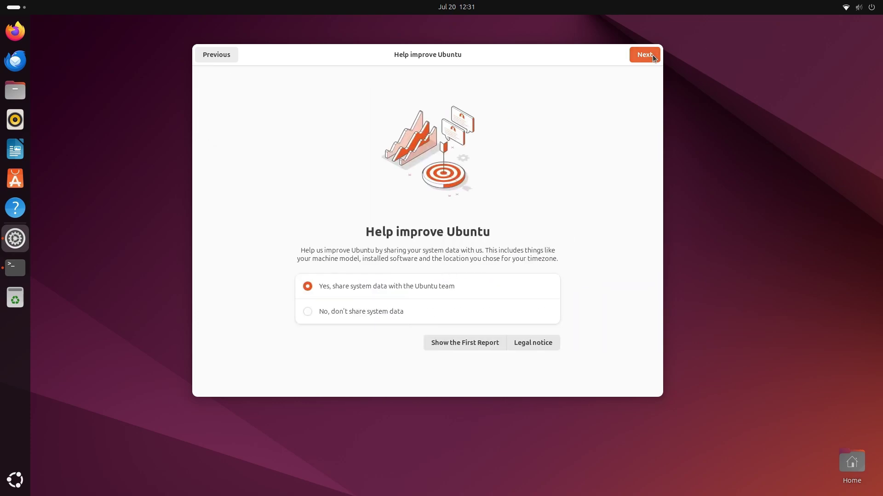
# Choose 'No, don't share system data' and finish the welcome wizard
pyautogui.click(308, 313)
pyautogui.click(640, 55)
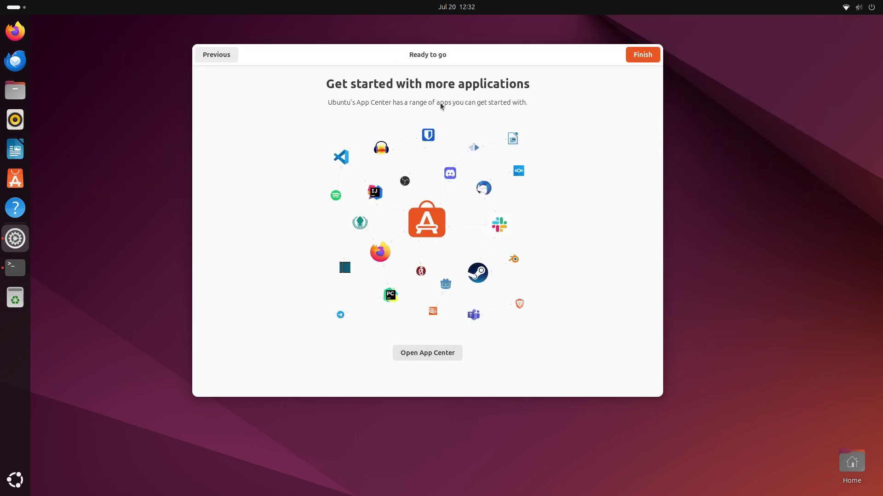
pyautogui.click(641, 55)
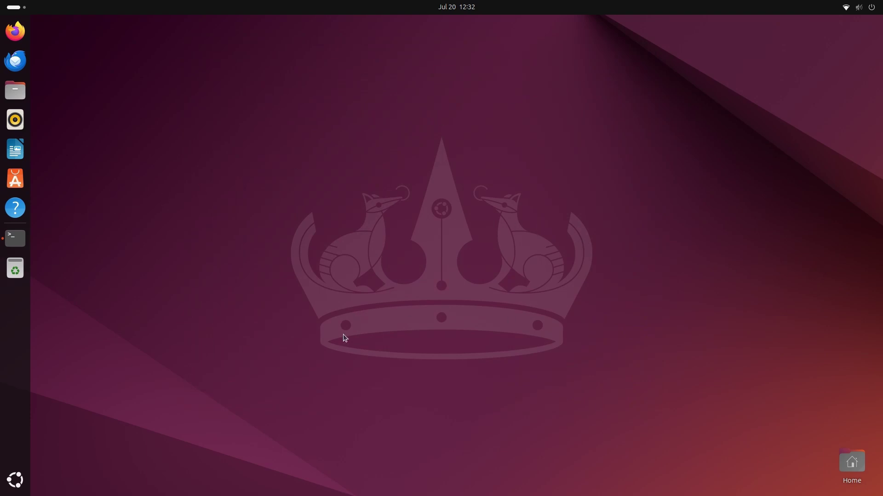
# Open a new terminal and run df -Th /dev/sda
pyautogui.hotkey('ctrl', 'alt', 't')
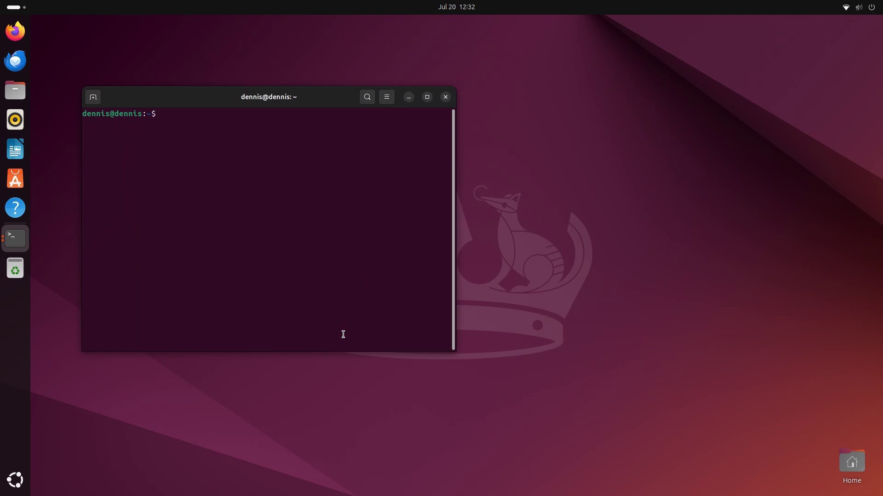
pyautogui.write('df -Th /dev/sda')
pyautogui.press('Return')
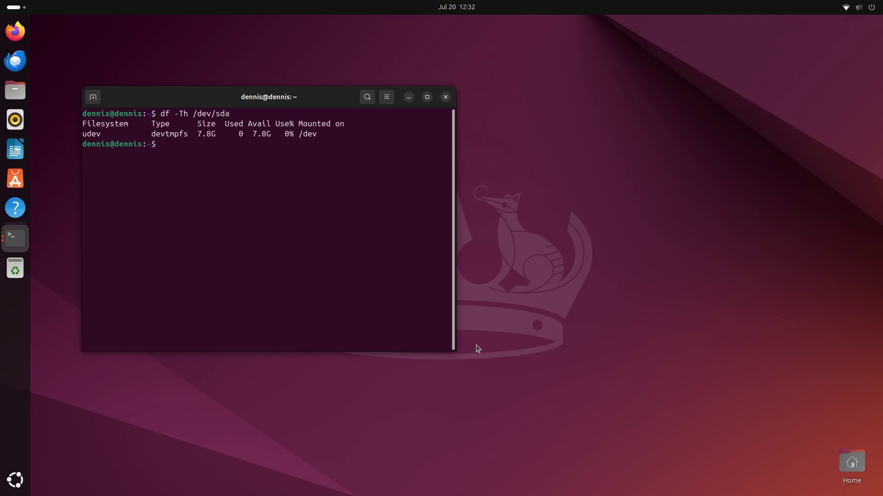
# Move the terminal to the upper right and list block devices with lsblk -d
pyautogui.moveTo(341, 99); pyautogui.dragTo(766, 72)
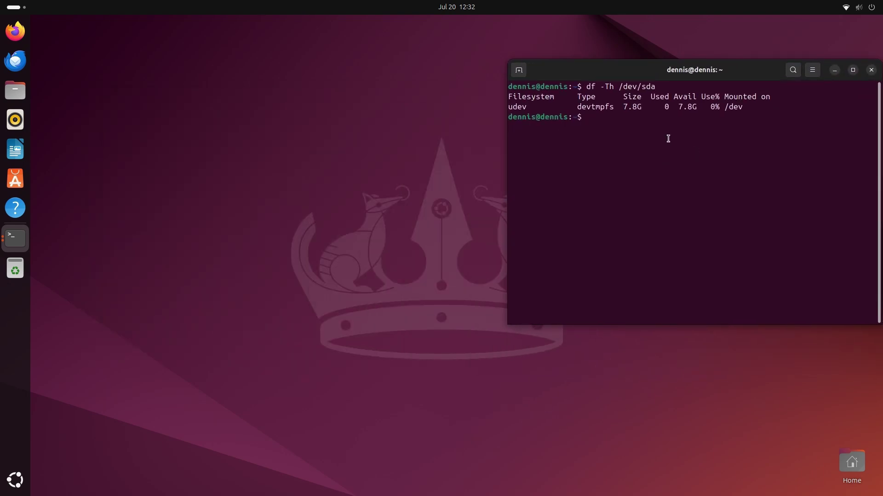
pyautogui.write('lsblk -d')
pyautogui.press('Return')
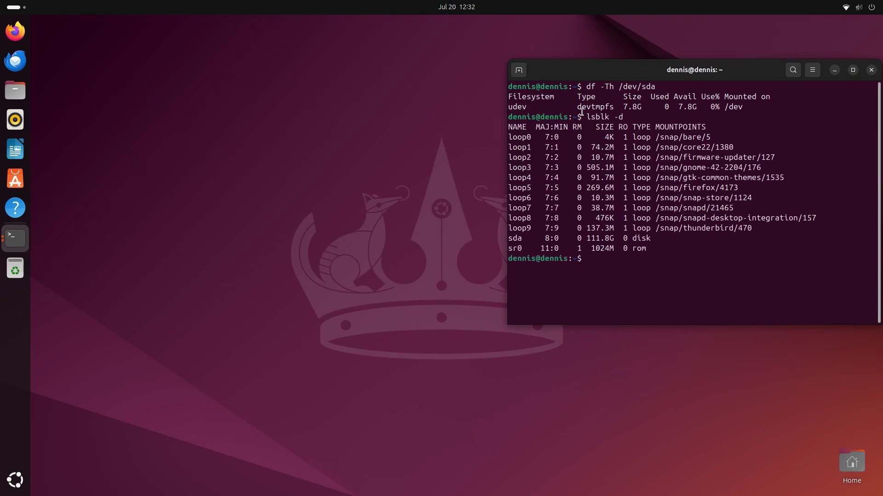
# Launch System Monitor and confirm /dev/sda3 at 108.4 GB, 6% used, checking the Resources graphs
pyautogui.click(28, 479)
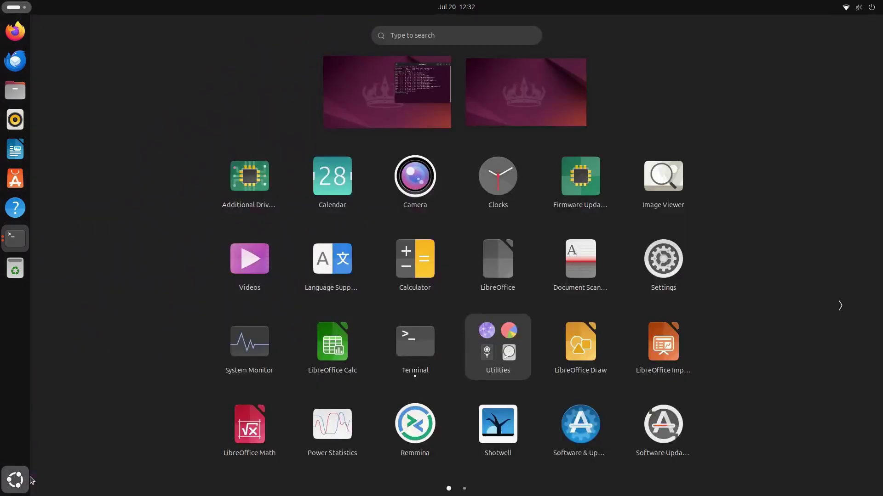
pyautogui.click(248, 347)
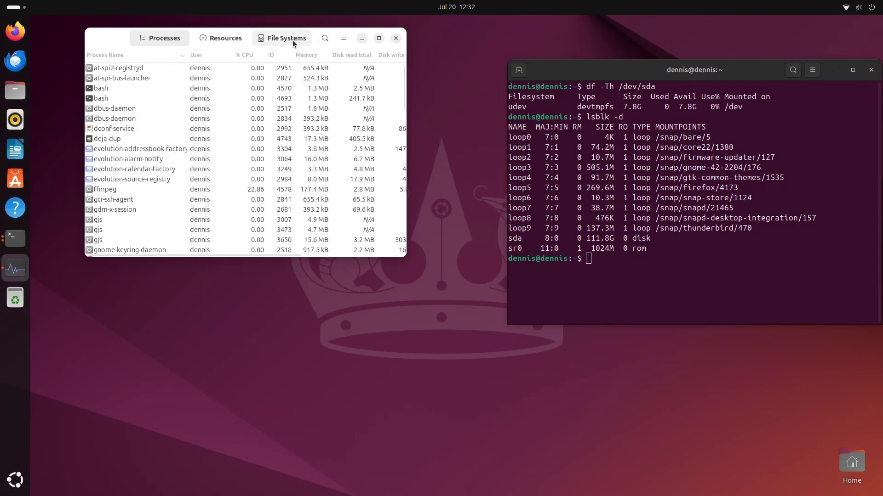
pyautogui.click(266, 42)
pyautogui.click(239, 42)
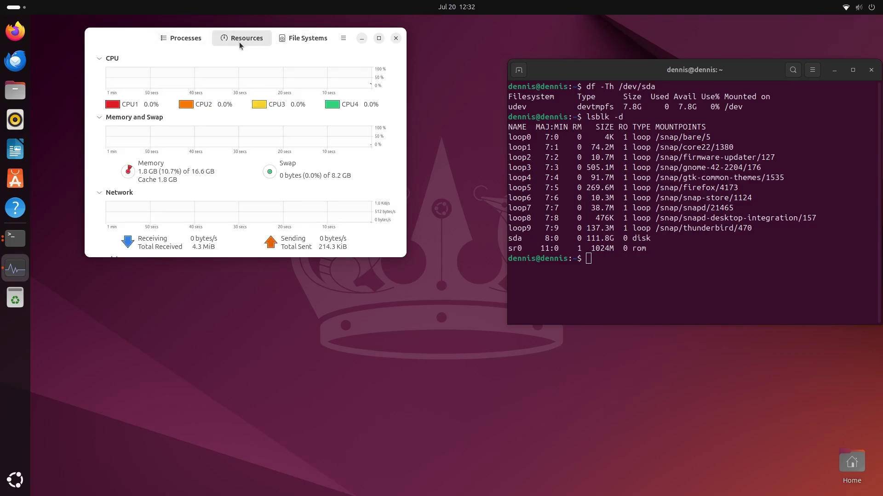
pyautogui.moveTo(405, 256); pyautogui.dragTo(439, 400)
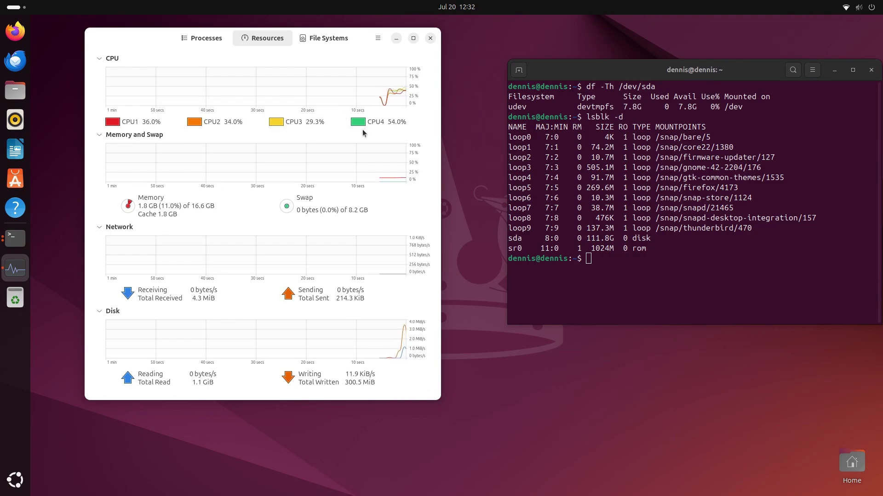
pyautogui.click(331, 38)
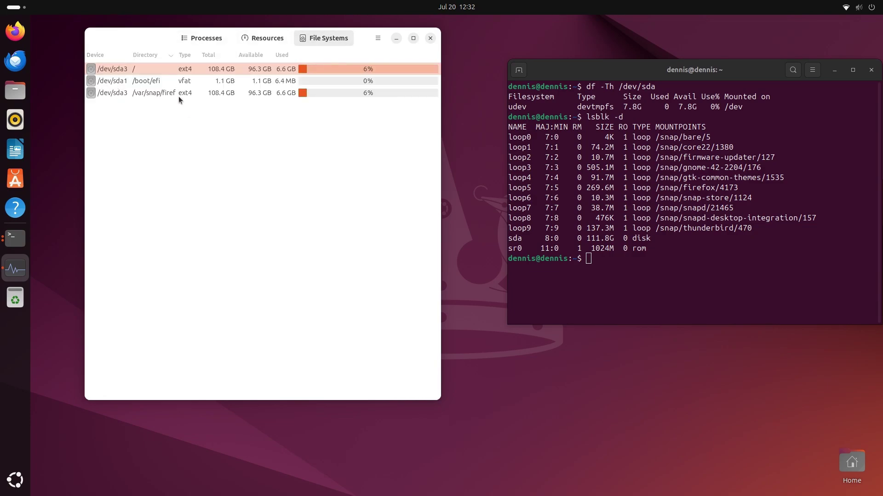
# Pick out the 7.8G size in the old terminal's df output, then close that terminal
pyautogui.click(622, 107)
pyautogui.doubleClick(626, 106)
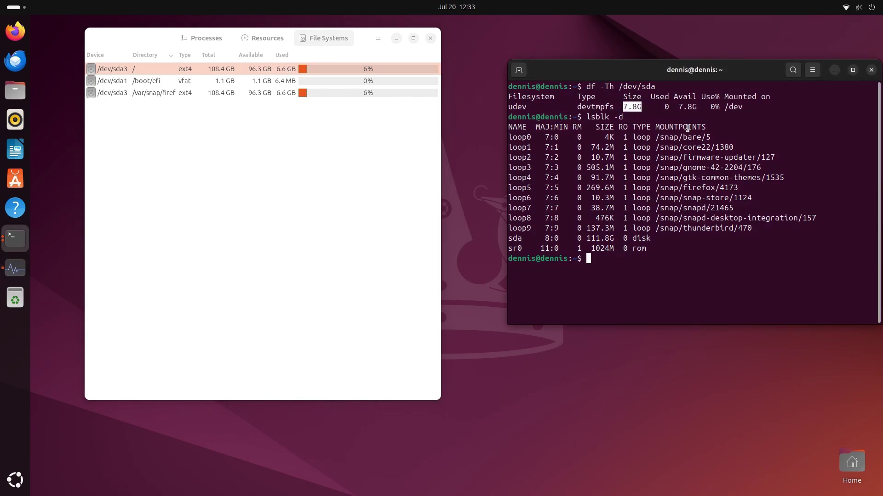
pyautogui.click(871, 70)
# In a fresh terminal, run df -Th /dev/sda3 showing ext4, 101G, 6.2G used, 90G available
pyautogui.click(430, 39)
pyautogui.hotkey('ctrl', 'alt', 't')
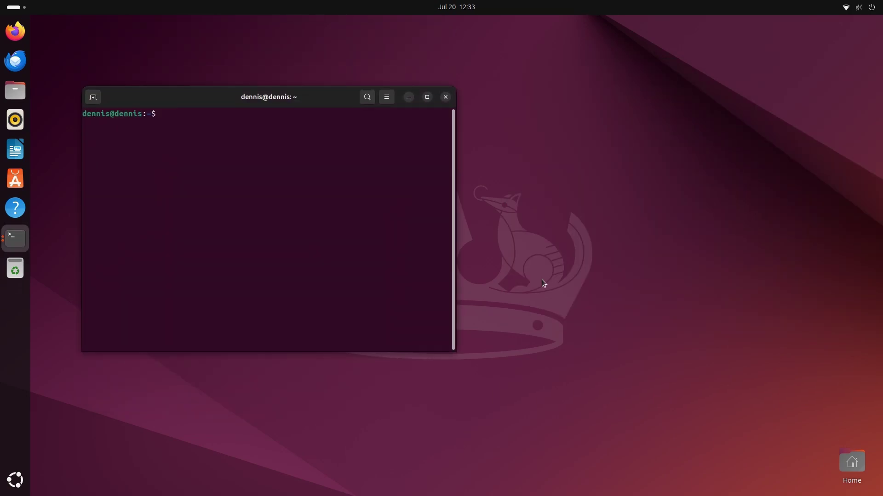
pyautogui.write('df -Th /dev/sda3')
pyautogui.press('Return')
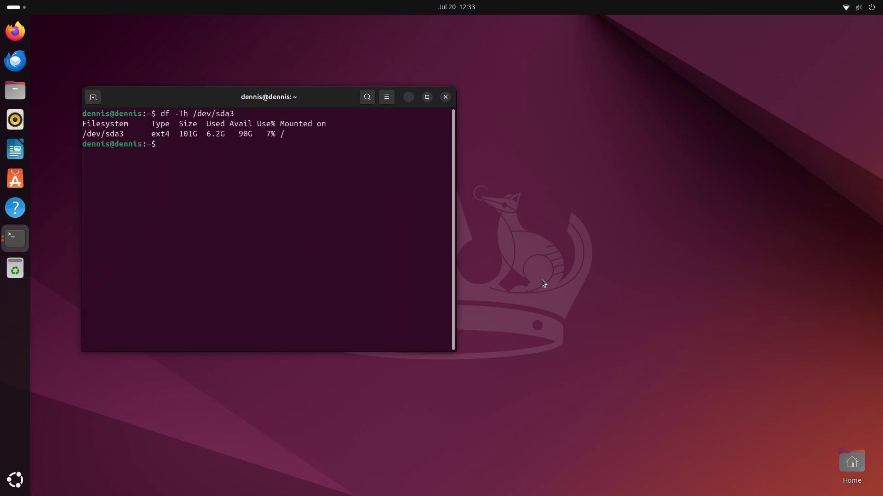
pyautogui.moveTo(205, 137); pyautogui.dragTo(253, 135)
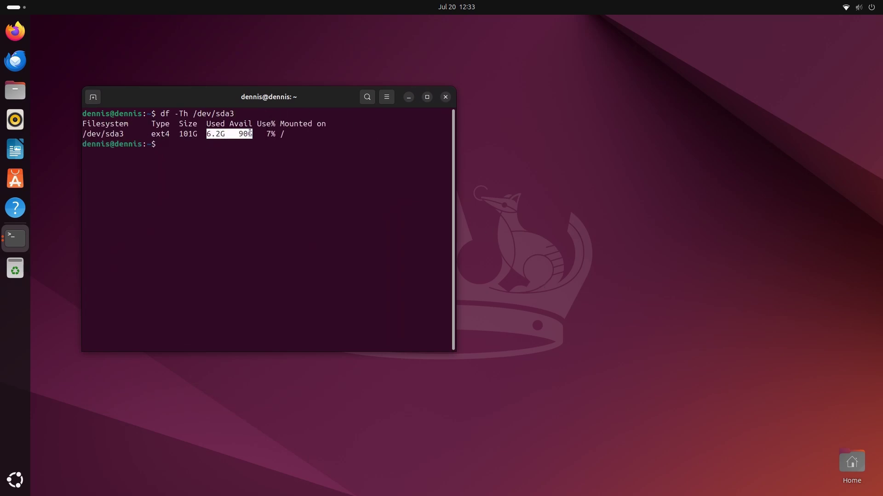
pyautogui.click(238, 169)
# Run uname -a (kernel 6.8.0-38-generic) and find that neofetch, htop and screenfetch are missing
pyautogui.write('uname -a')
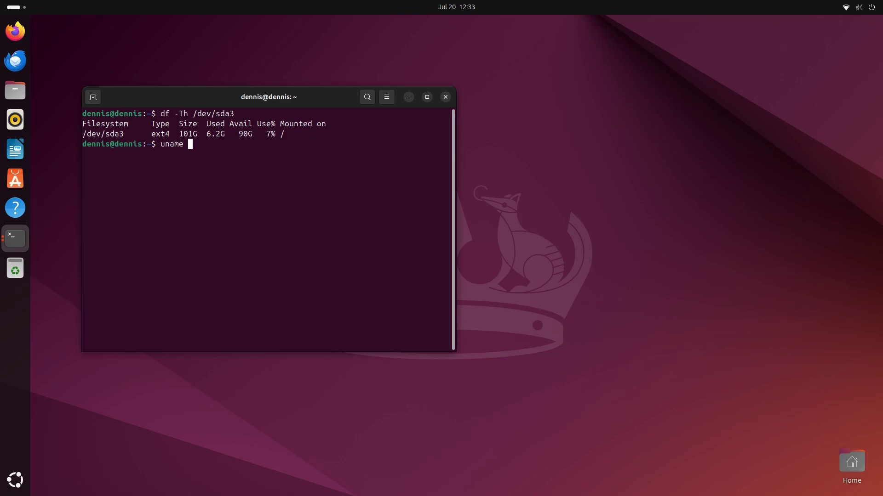
pyautogui.press('Return')
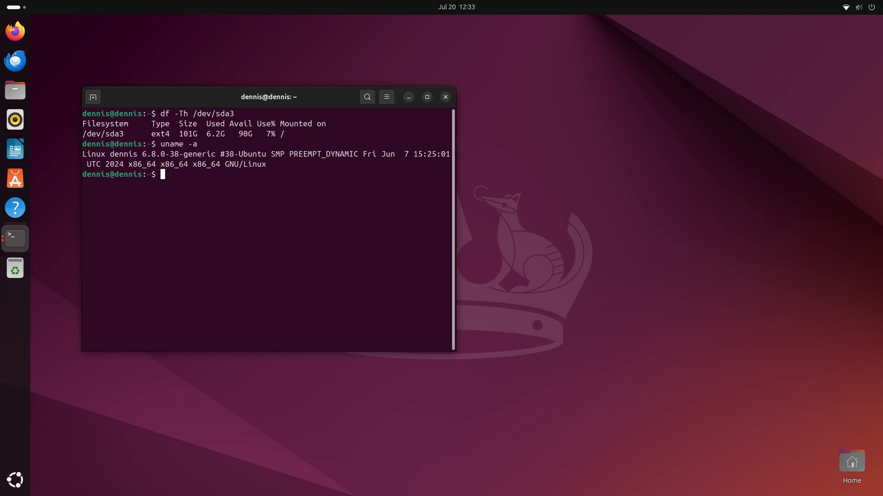
pyautogui.write('neofetch')
pyautogui.press('Return')
pyautogui.write('htop')
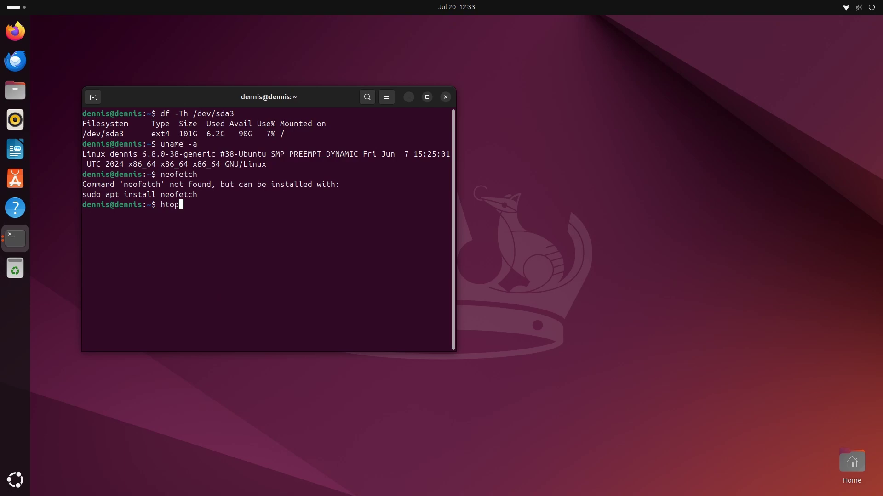
pyautogui.press('Return')
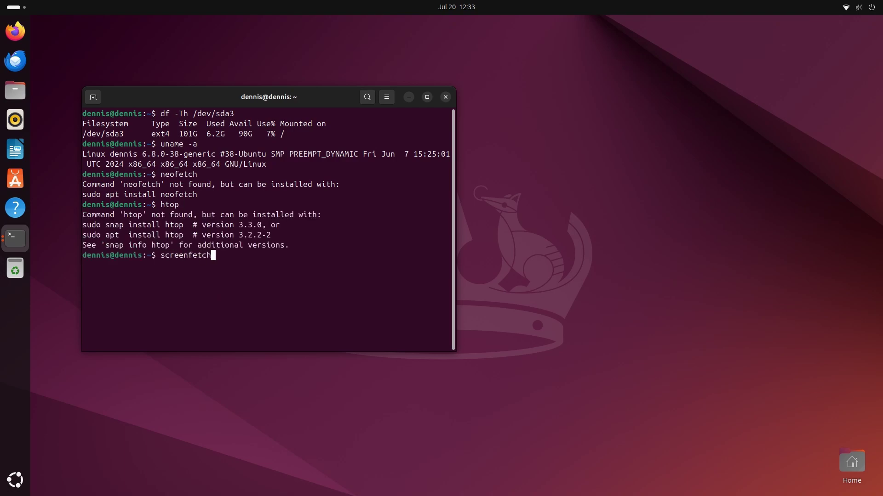
pyautogui.press('Return')
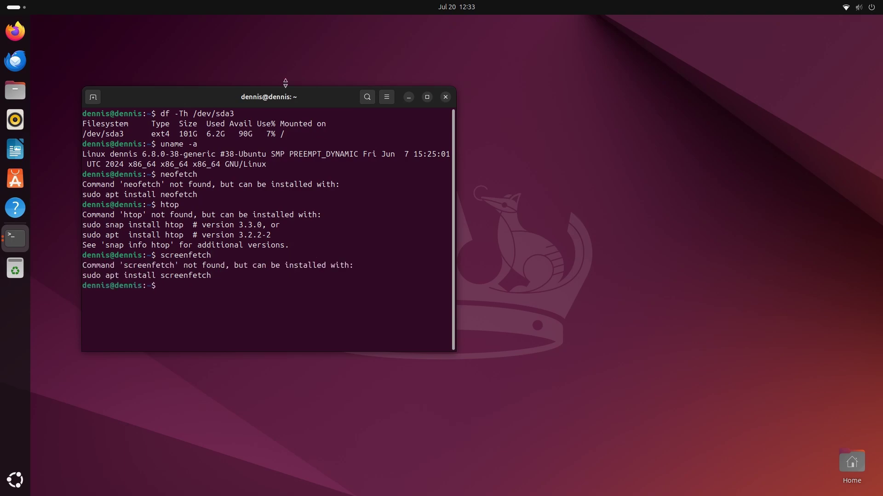
# Copy the suggested screenfetch install command from the terminal output
pyautogui.moveTo(302, 97); pyautogui.dragTo(546, 96)
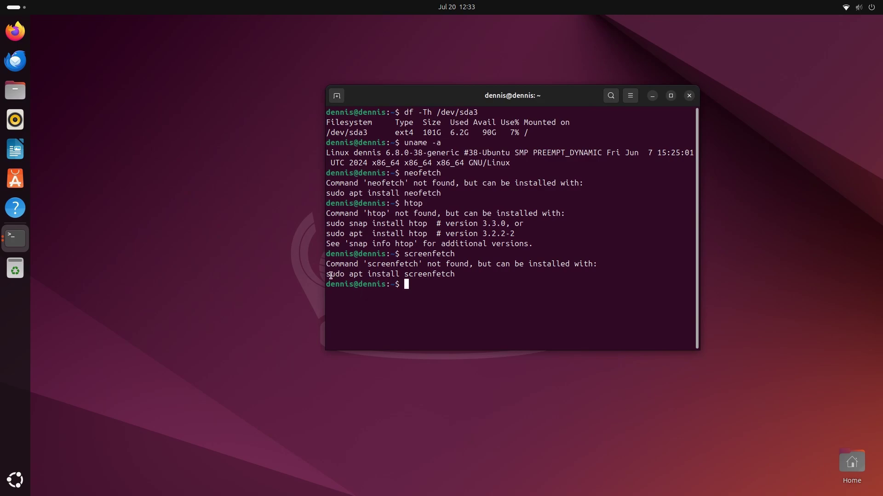
pyautogui.moveTo(326, 274); pyautogui.dragTo(456, 274)
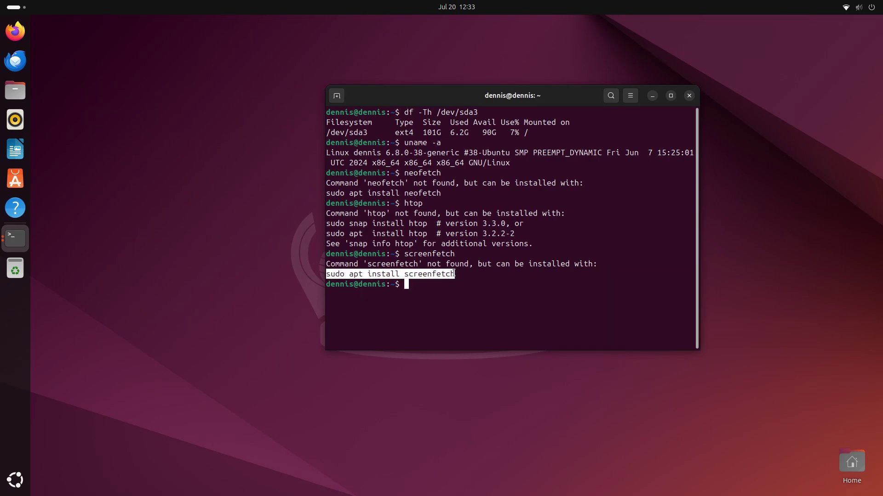
pyautogui.rightClick(453, 274)
pyautogui.click(460, 282)
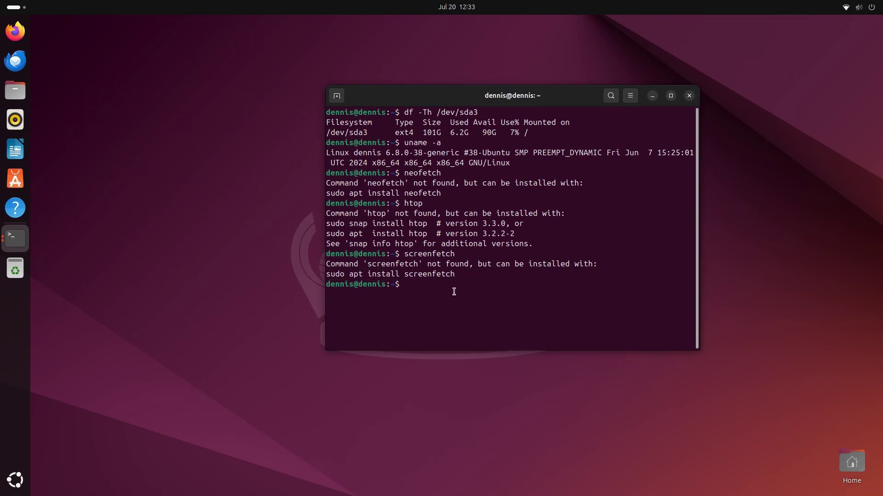
# Install screenfetch with the pasted sudo apt install command, entering the password and confirming
pyautogui.hotkey('ctrl', 'shift', 'v')
pyautogui.press('Return')
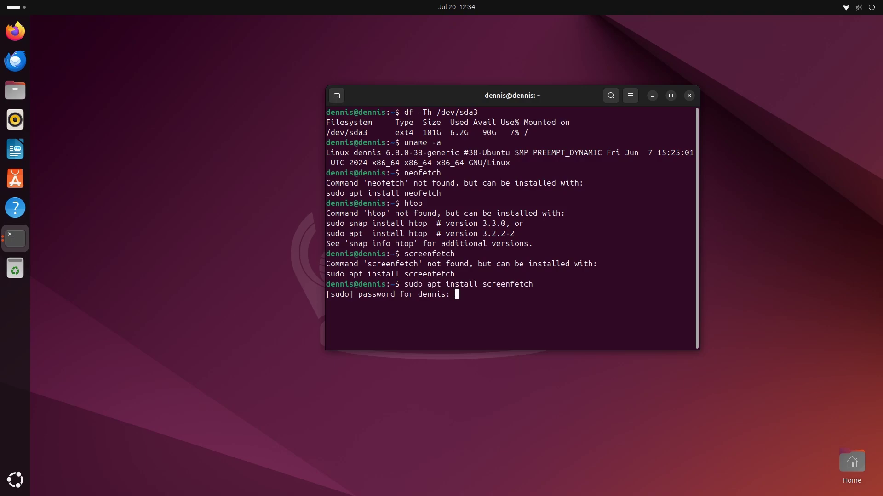
pyautogui.press('Return')
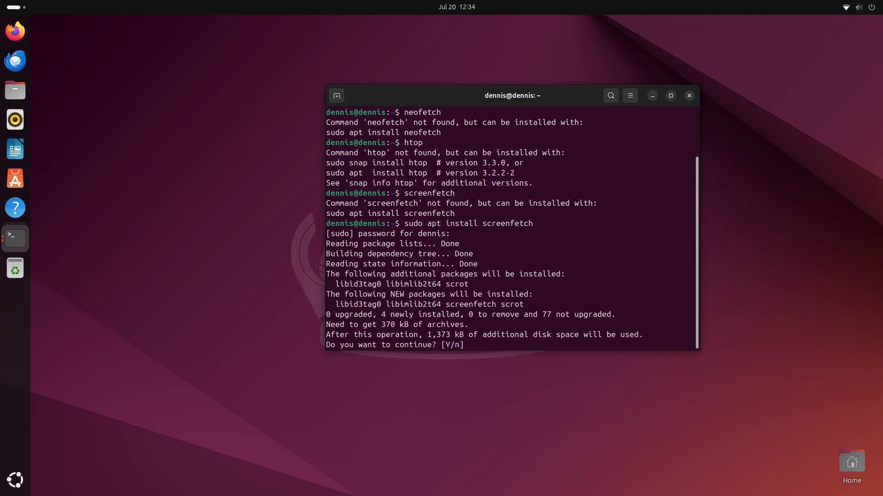
pyautogui.press('Return')
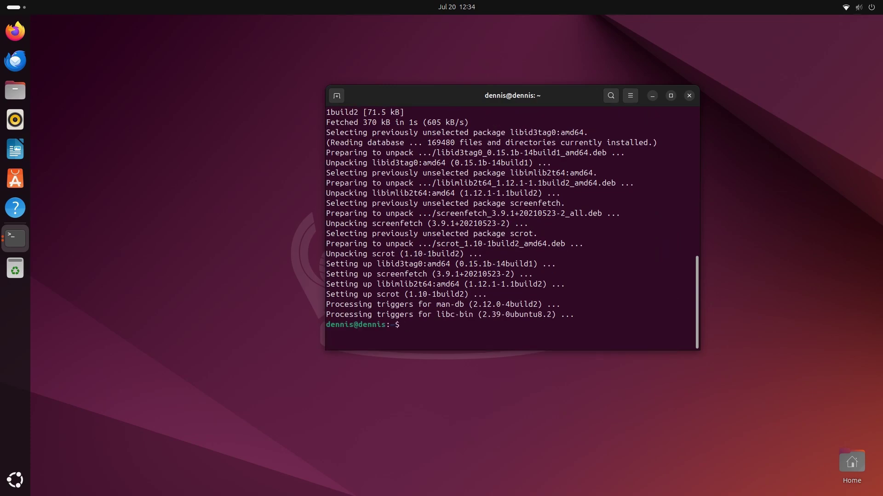
# Clear the screen, display the screenfetch Ubuntu 24.04 noble summary, then close that terminal
pyautogui.hotkey('ctrl', 'l')
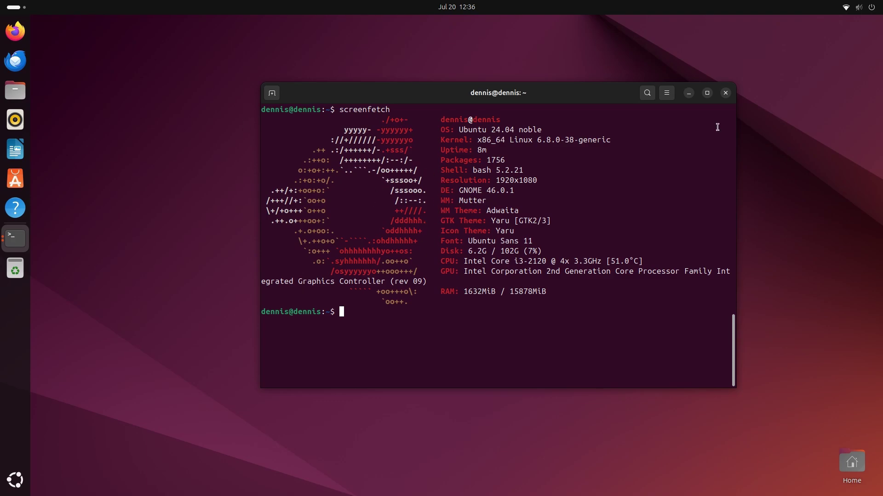
pyautogui.click(725, 93)
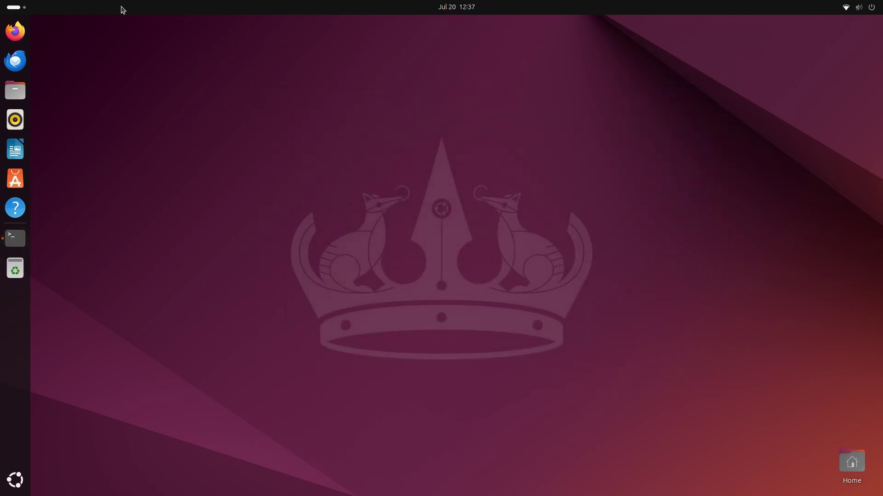
pyautogui.click(23, 8)
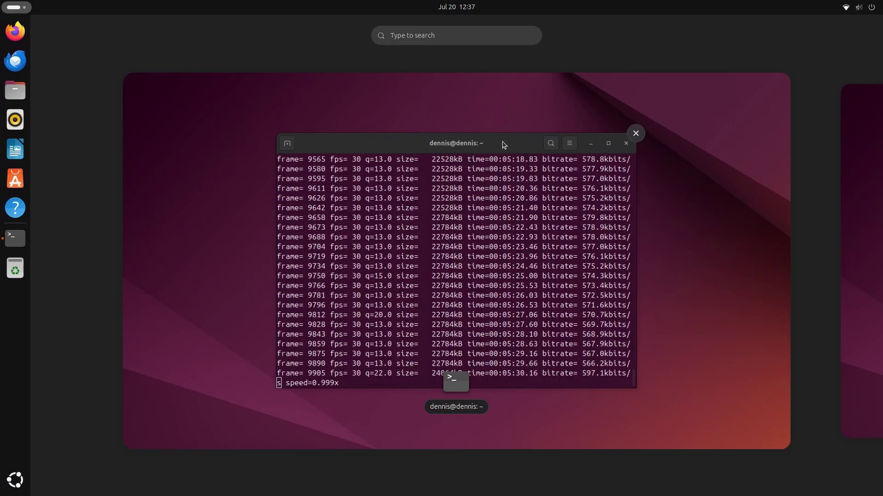
pyautogui.click(503, 145)
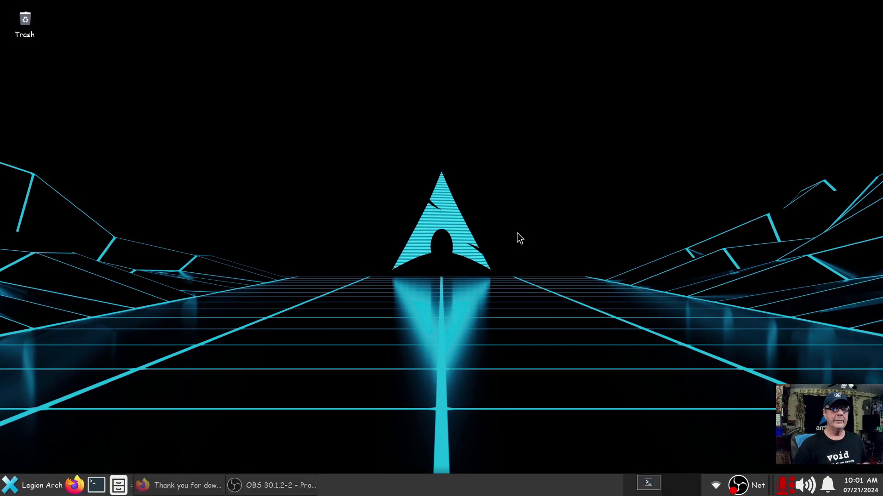